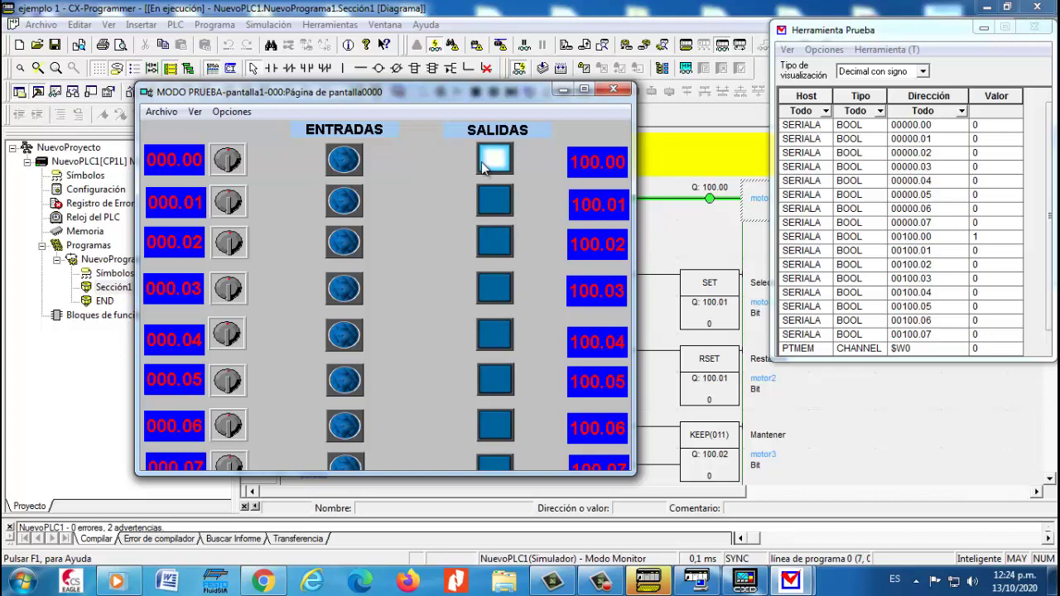
# - Test the running screen by operating the input switches for 000.02, 000.03 and 000.00
pyautogui.click(234, 242)
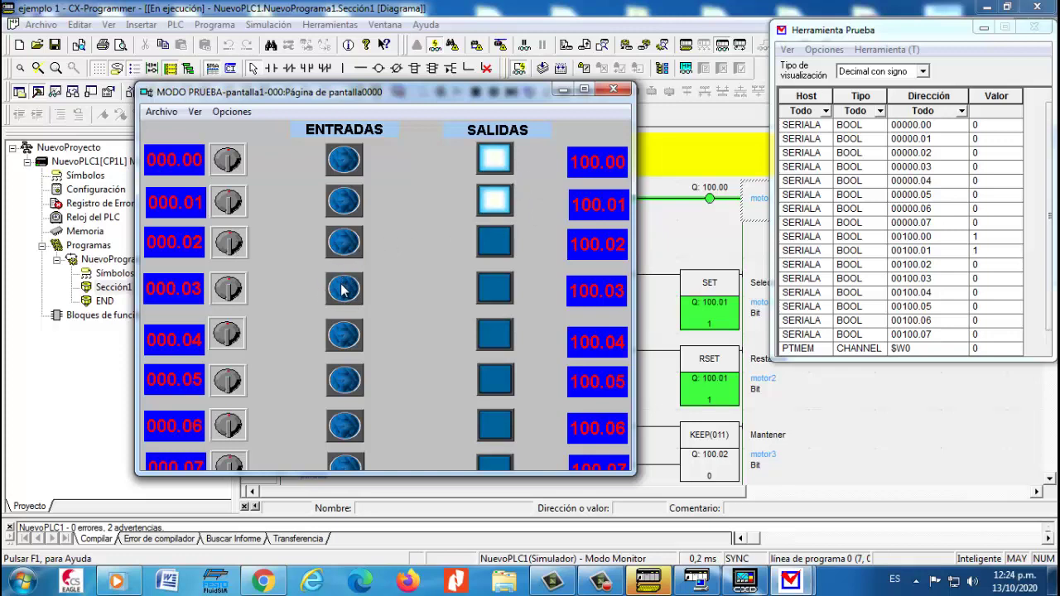
pyautogui.click(231, 290)
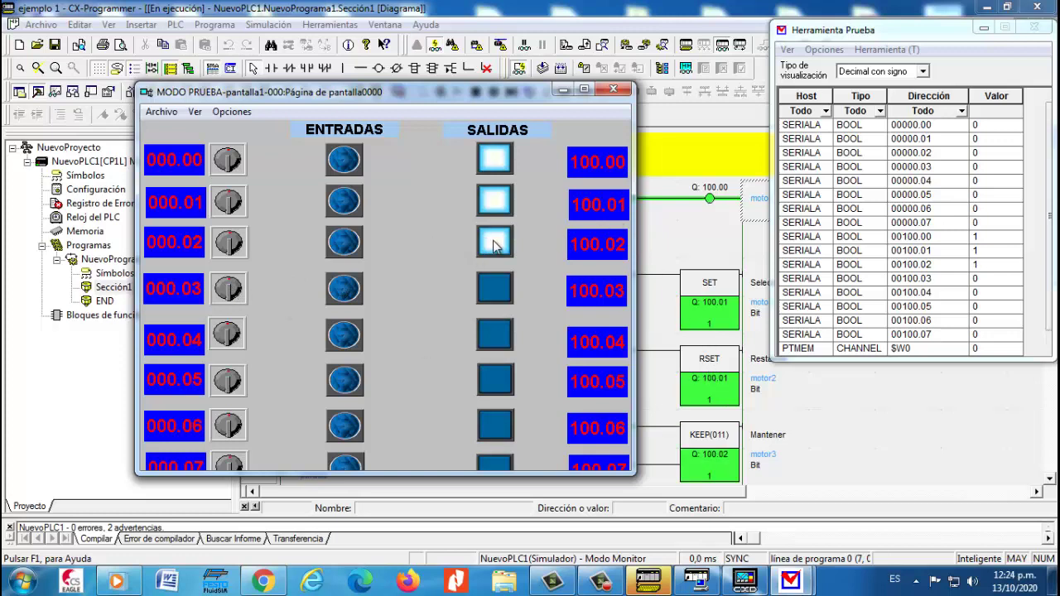
pyautogui.click(228, 159)
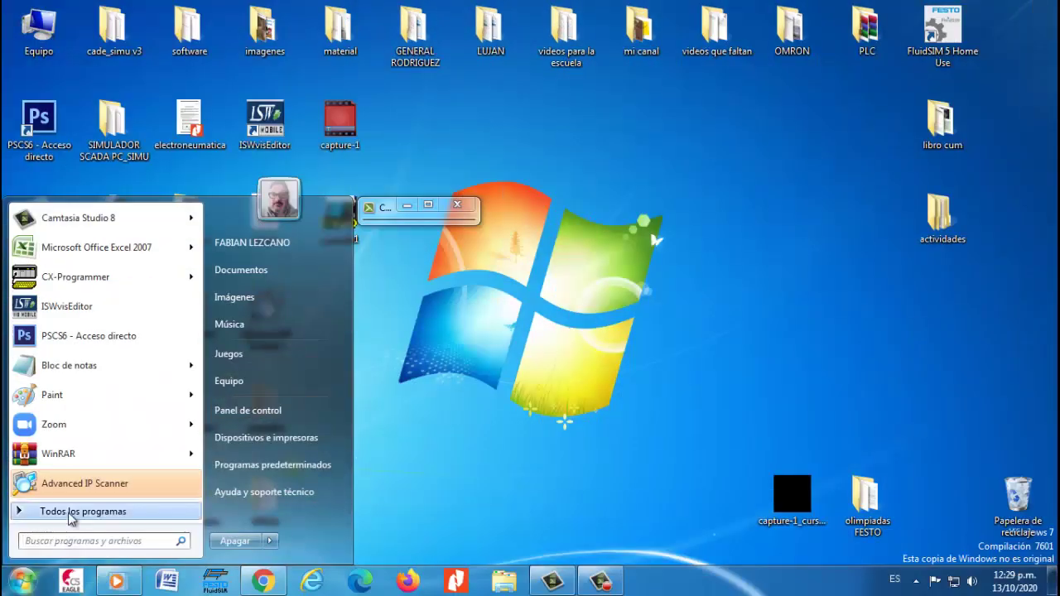
# - Launch CX-Designer from the OMRON CX-One program group
pyautogui.click(69, 512)
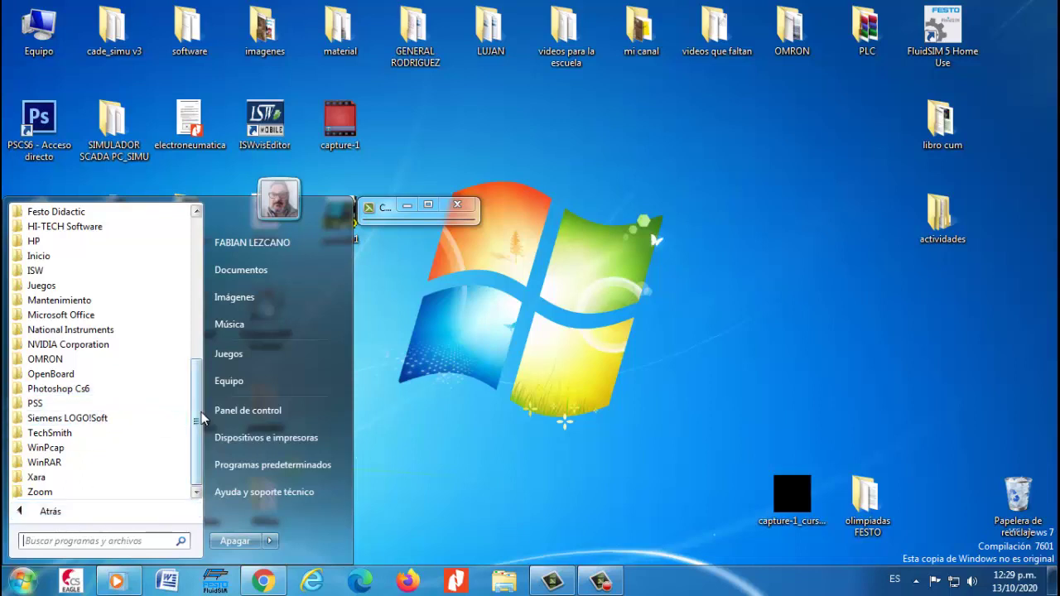
pyautogui.moveTo(198, 421)
pyautogui.mouseDown()
pyautogui.moveTo(191, 358)
pyautogui.moveTo(190, 426)
pyautogui.mouseUp()
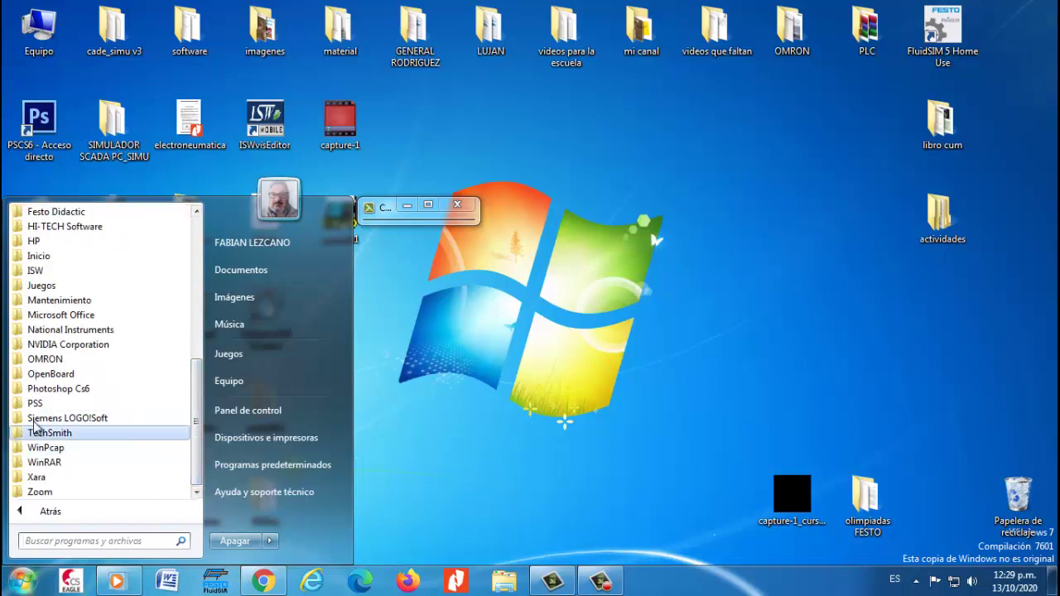
pyautogui.click(33, 359)
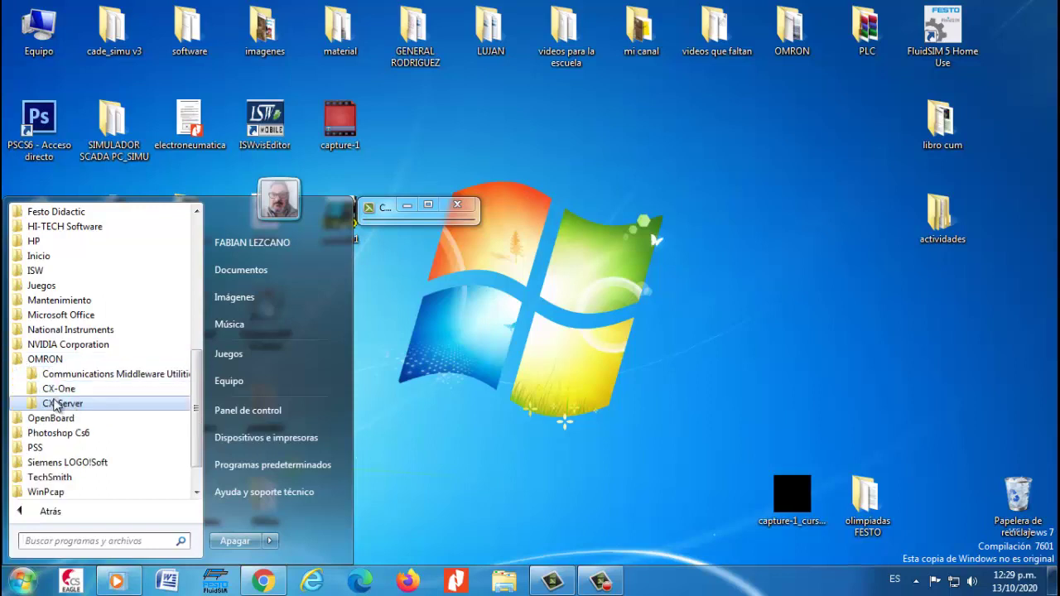
pyautogui.click(60, 389)
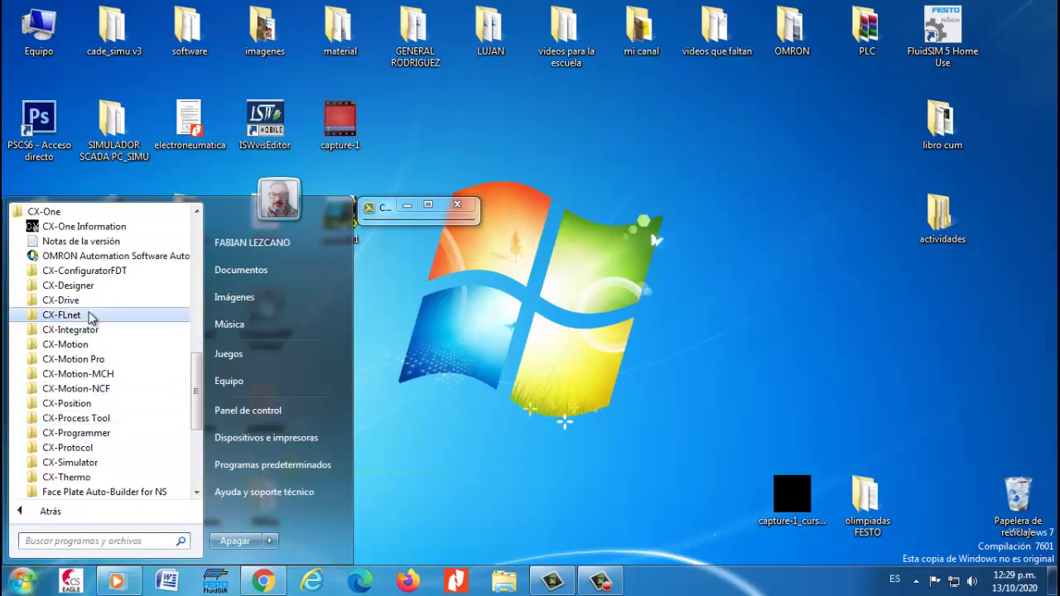
pyautogui.click(78, 285)
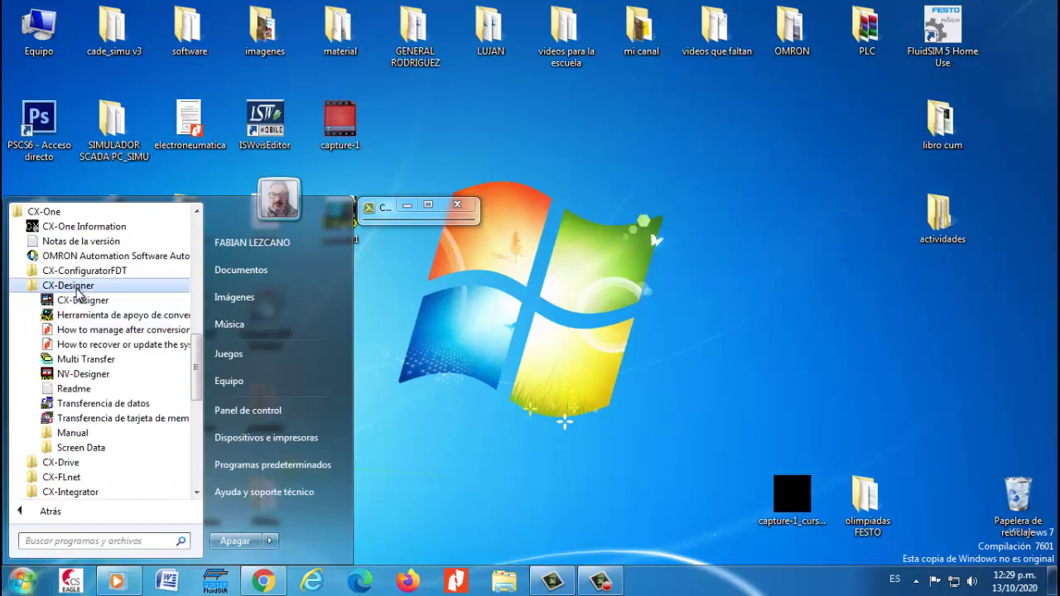
pyautogui.click(81, 302)
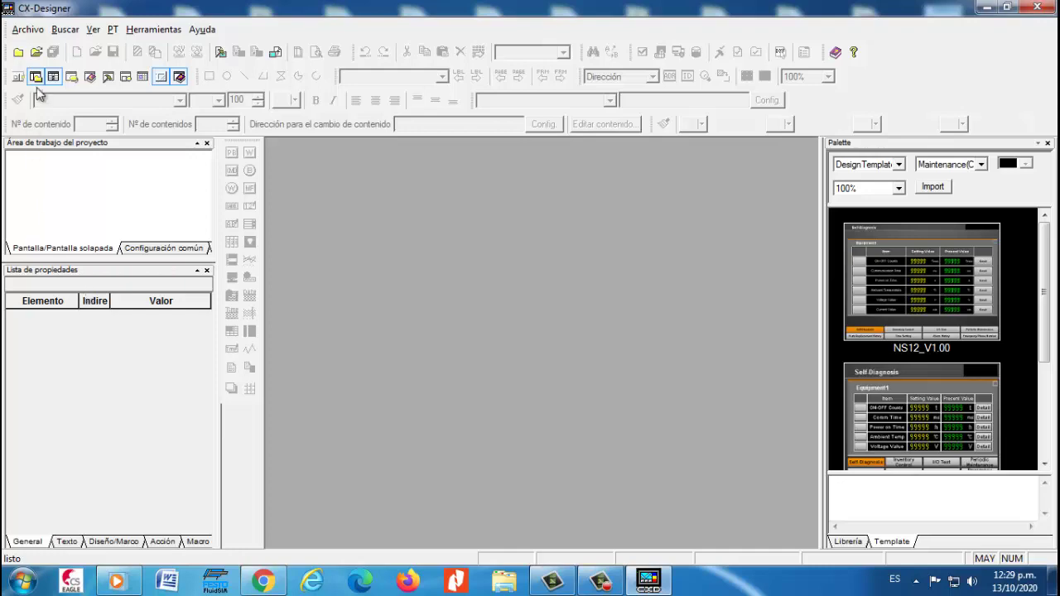
# - Start a new project for the NS-Runtime model with system version 8.1
pyautogui.click(33, 30)
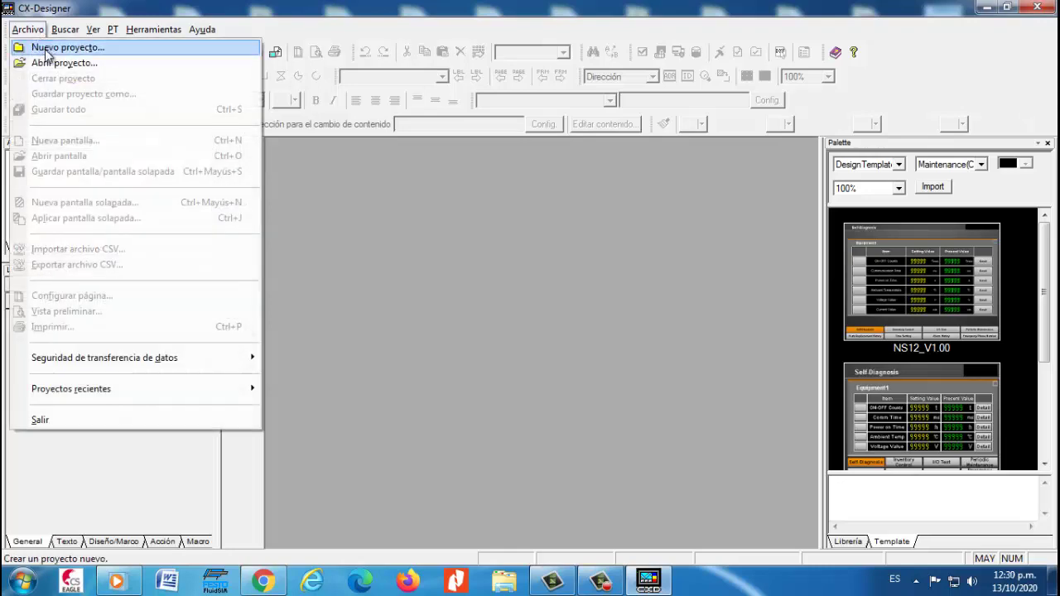
pyautogui.click(46, 50)
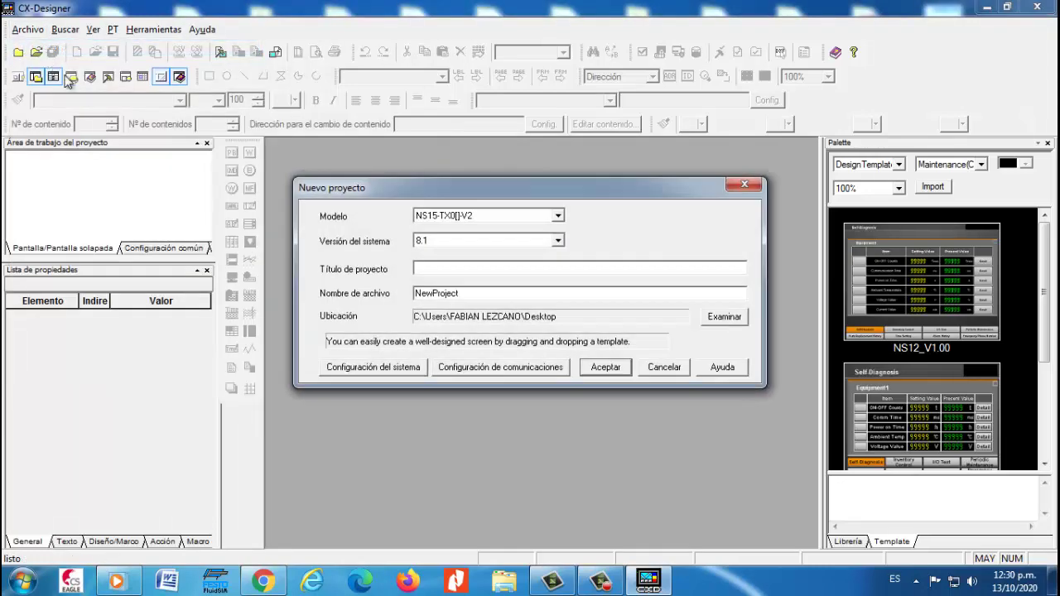
pyautogui.click(484, 217)
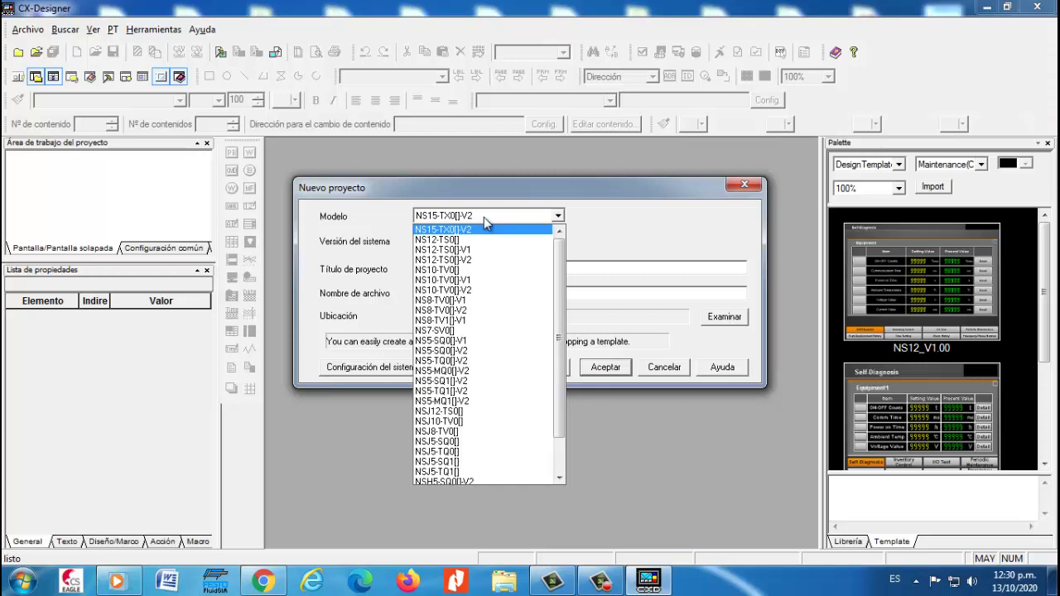
pyautogui.moveTo(562, 322); pyautogui.dragTo(568, 391)
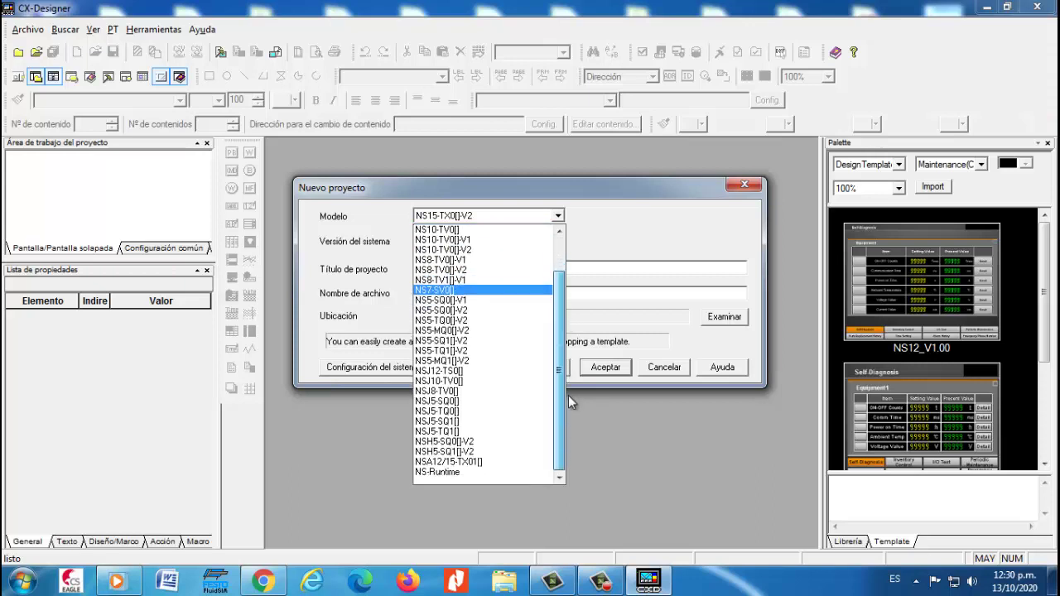
pyautogui.click(452, 473)
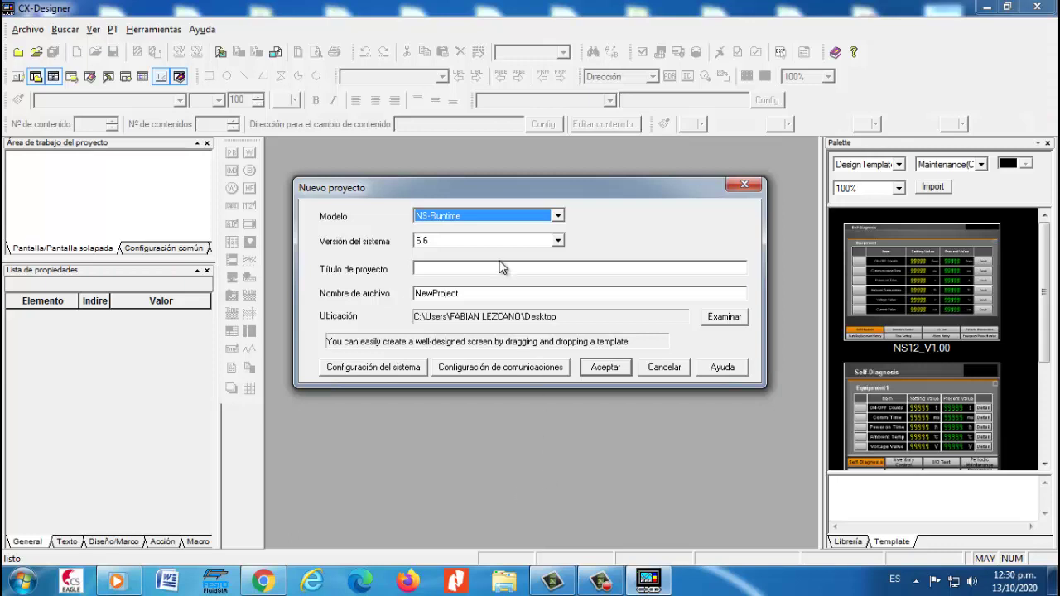
pyautogui.click(547, 241)
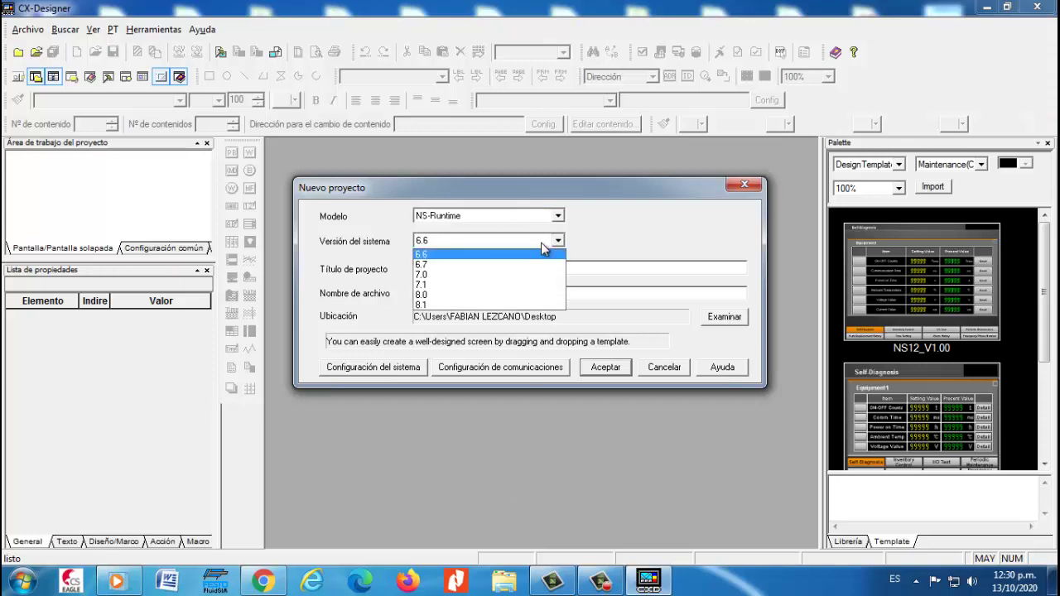
pyautogui.click(467, 304)
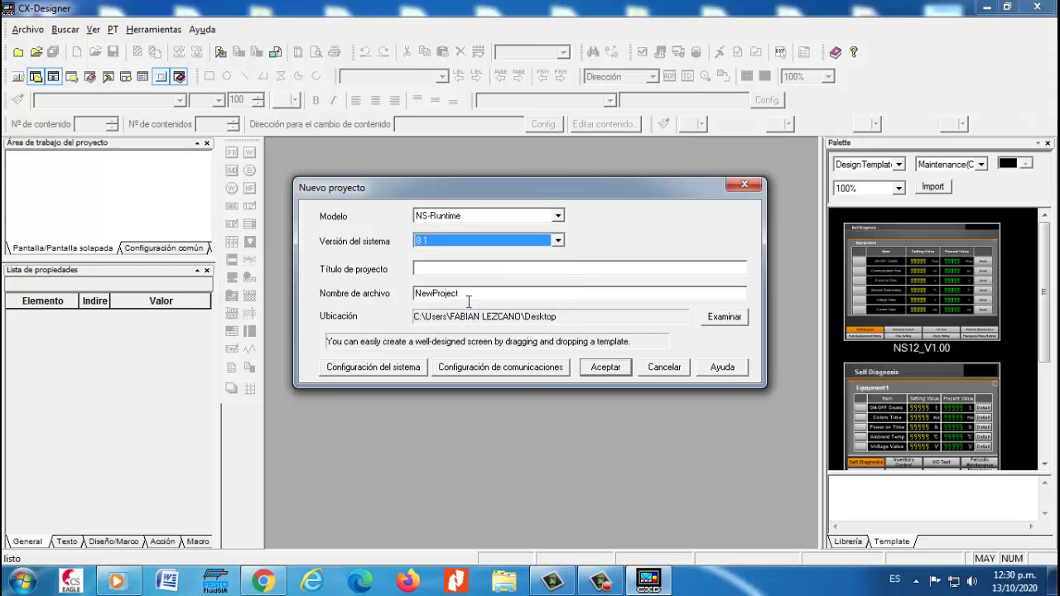
# - Title the project PANTALLA SIMULA, name its file EJEMPLO1 and create the project
pyautogui.click(470, 270)
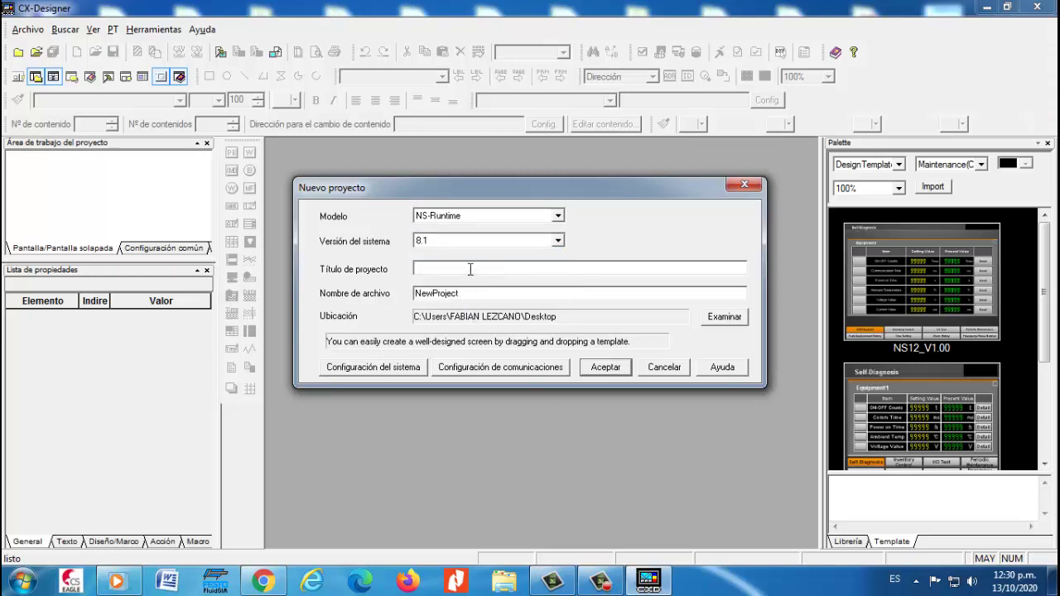
pyautogui.write('PANTALLA SIMULA')
pyautogui.doubleClick(452, 293)
pyautogui.write('EJE')
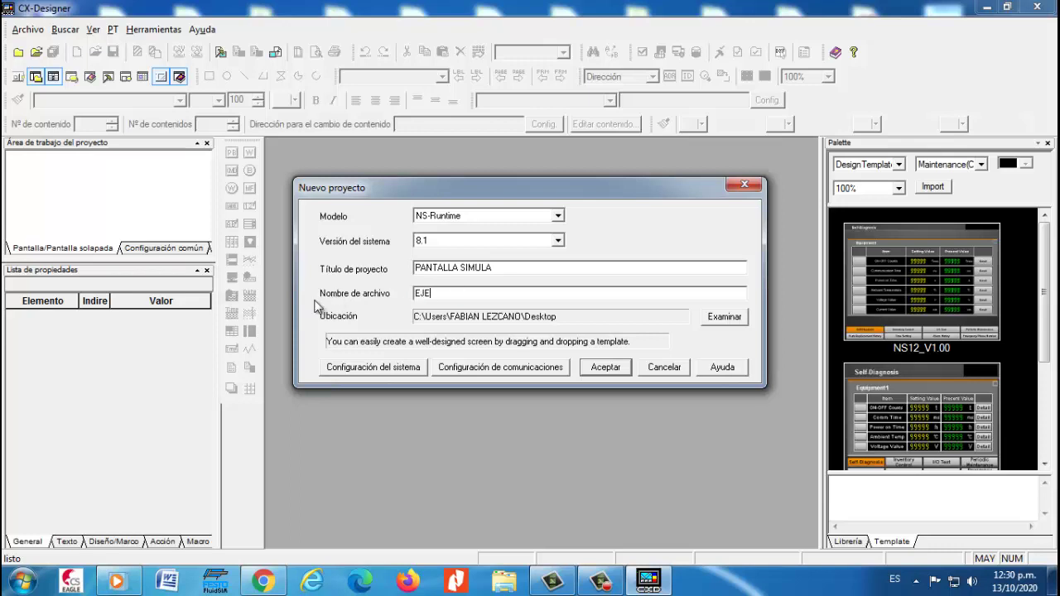
pyautogui.write('MPLO1')
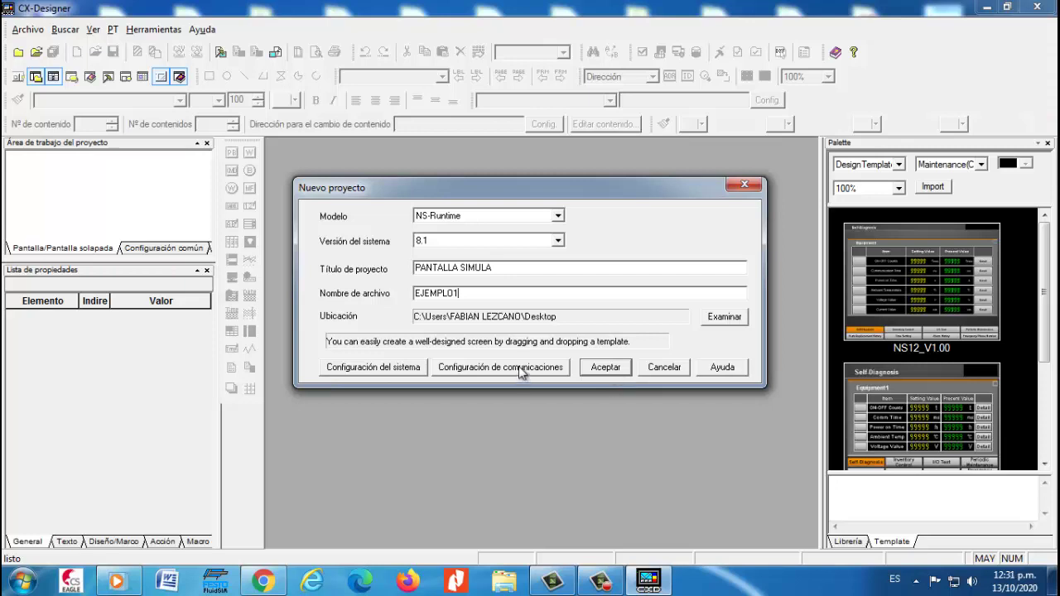
pyautogui.click(606, 370)
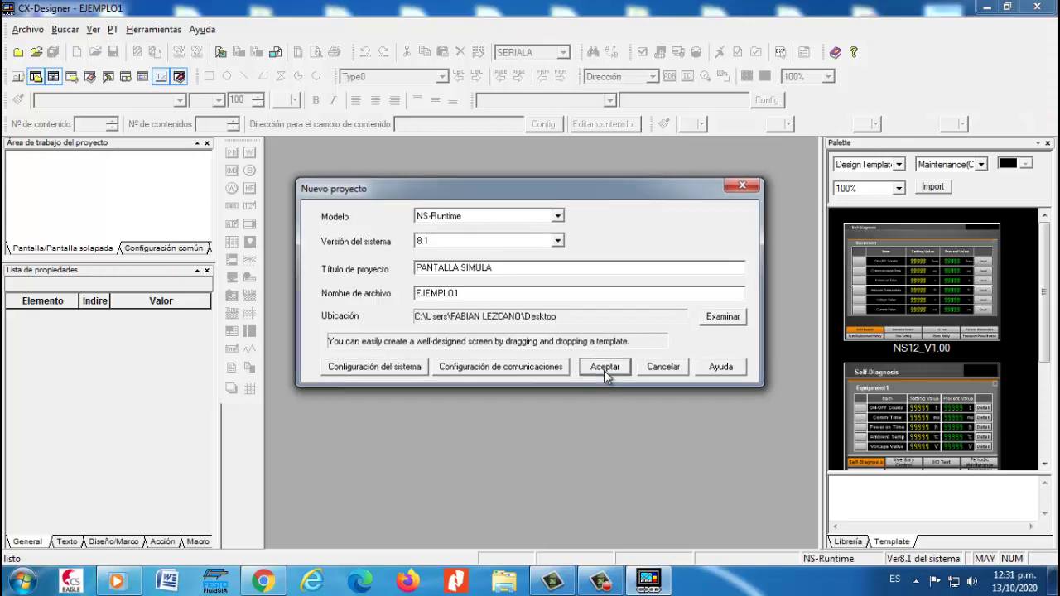
# - Create screen 0 with its default title and set the screen size to 640 wide by 480 high
pyautogui.click(480, 333)
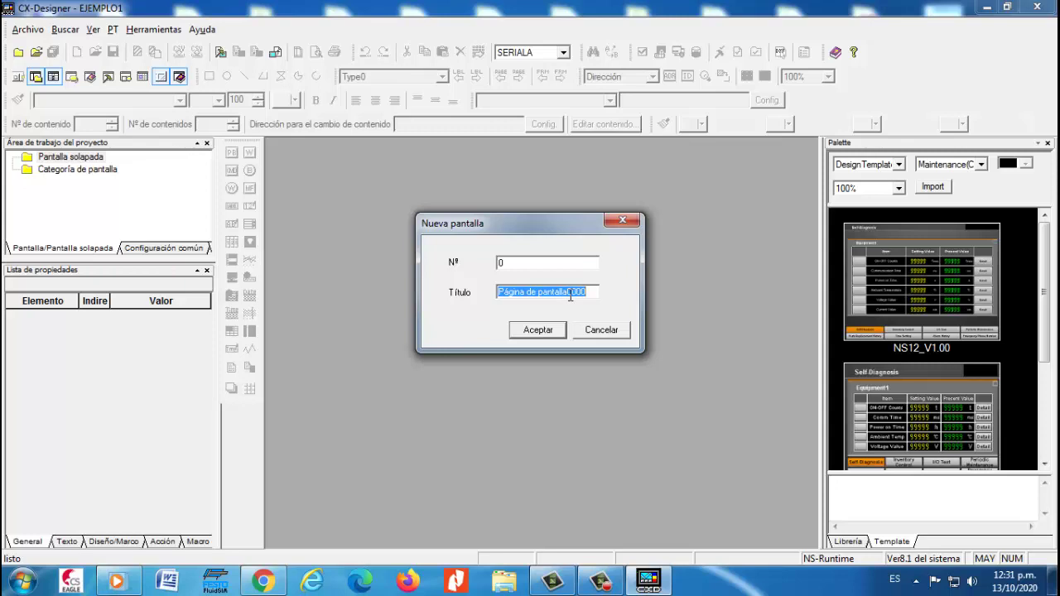
pyautogui.click(532, 331)
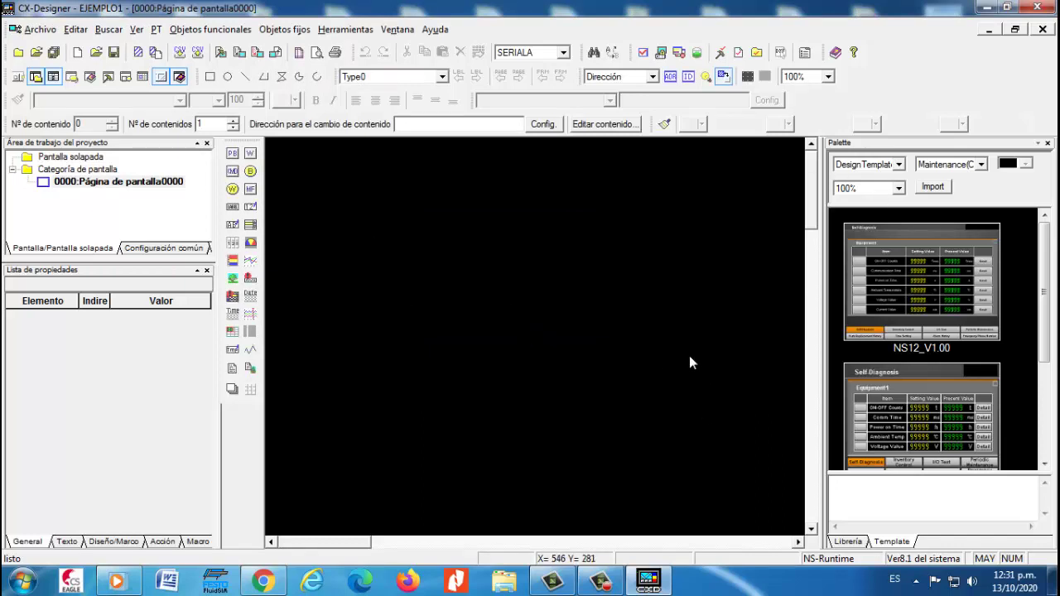
pyautogui.rightClick(537, 329)
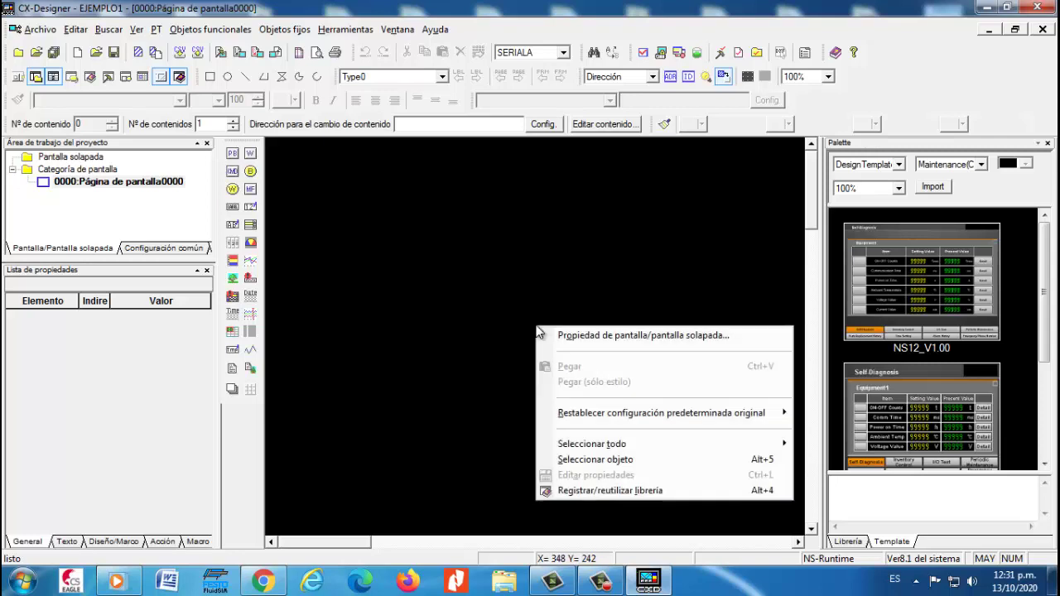
pyautogui.click(616, 337)
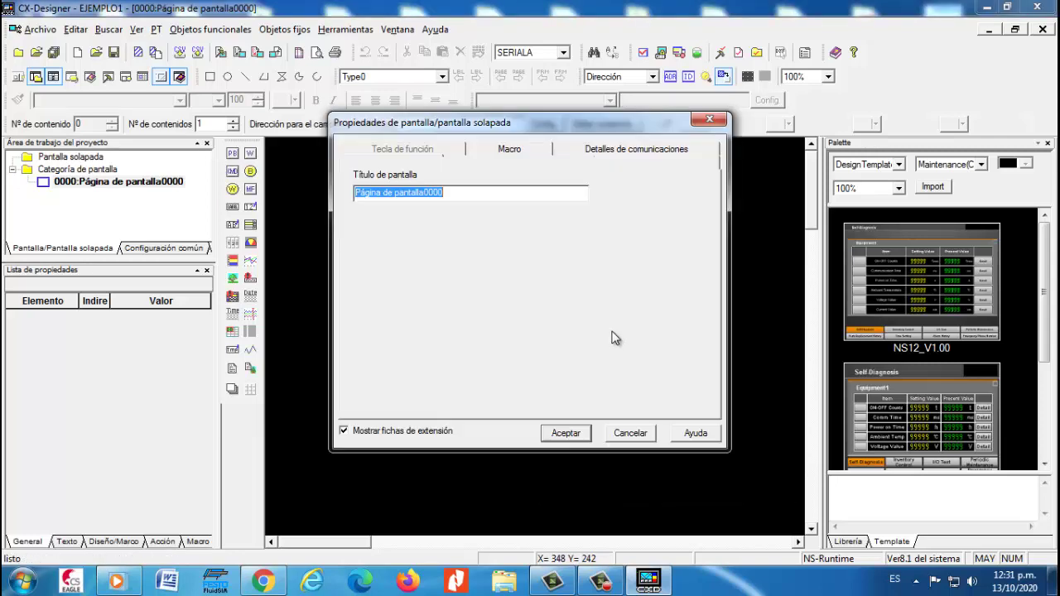
pyautogui.click(527, 149)
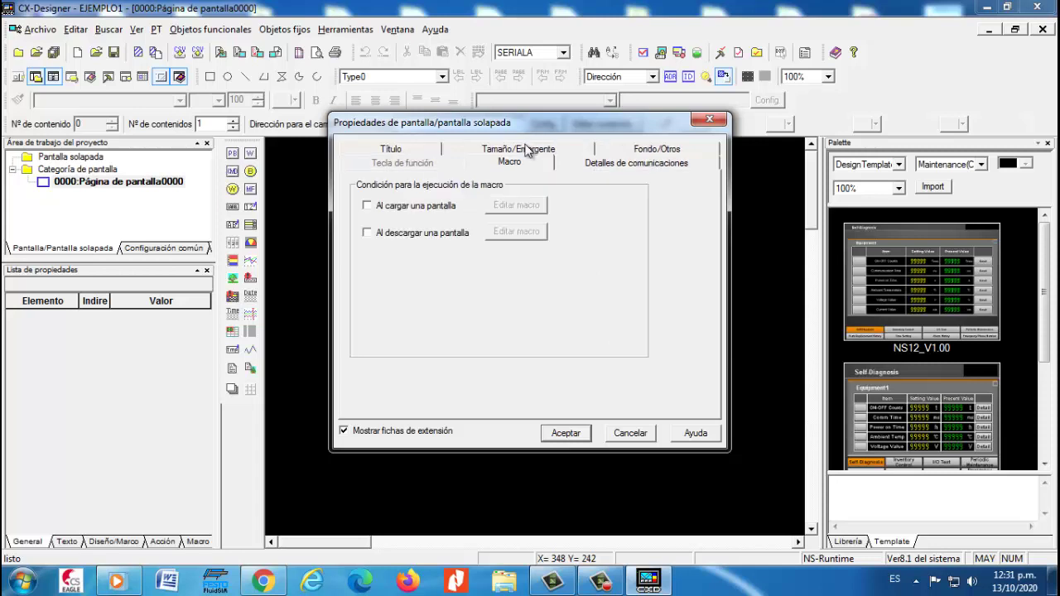
pyautogui.click(558, 151)
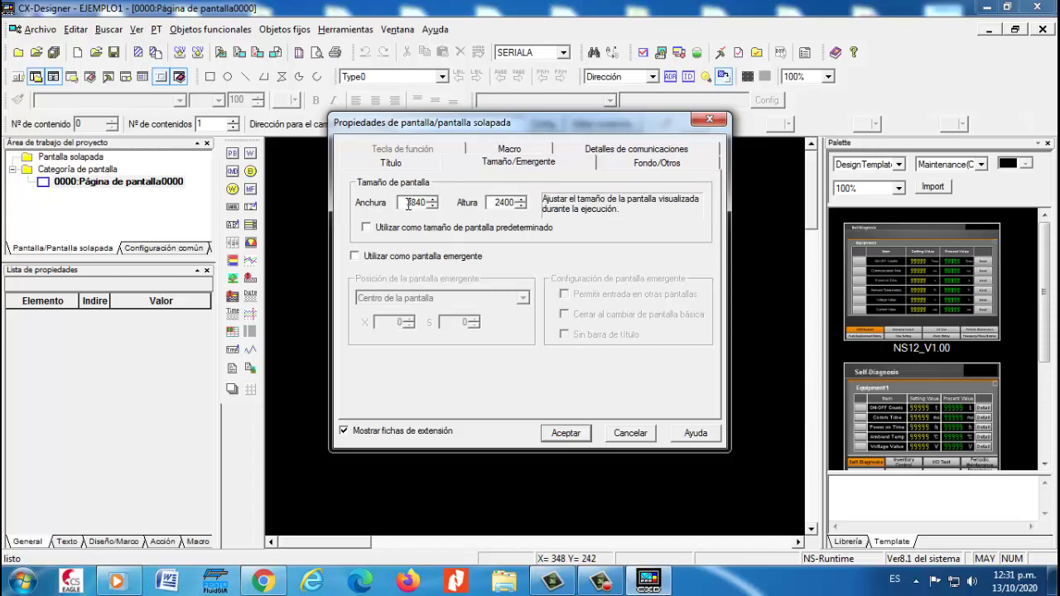
pyautogui.moveTo(408, 202); pyautogui.dragTo(457, 209)
pyautogui.write('640')
pyautogui.moveTo(490, 202); pyautogui.dragTo(535, 207)
pyautogui.write('480')
# - Change the screen's background color to light blue and apply the screen properties
pyautogui.click(633, 164)
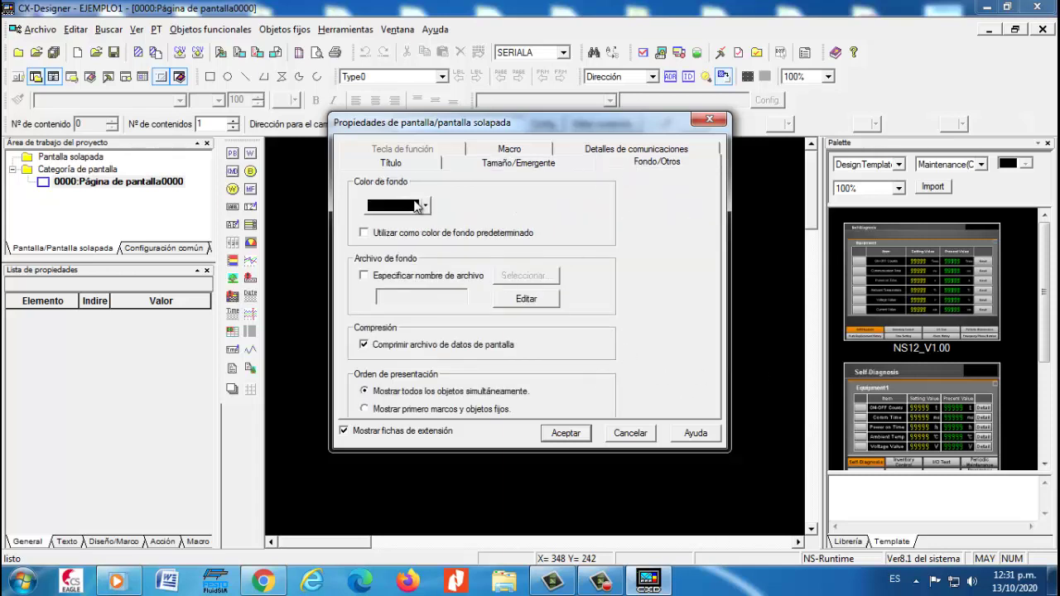
pyautogui.click(426, 206)
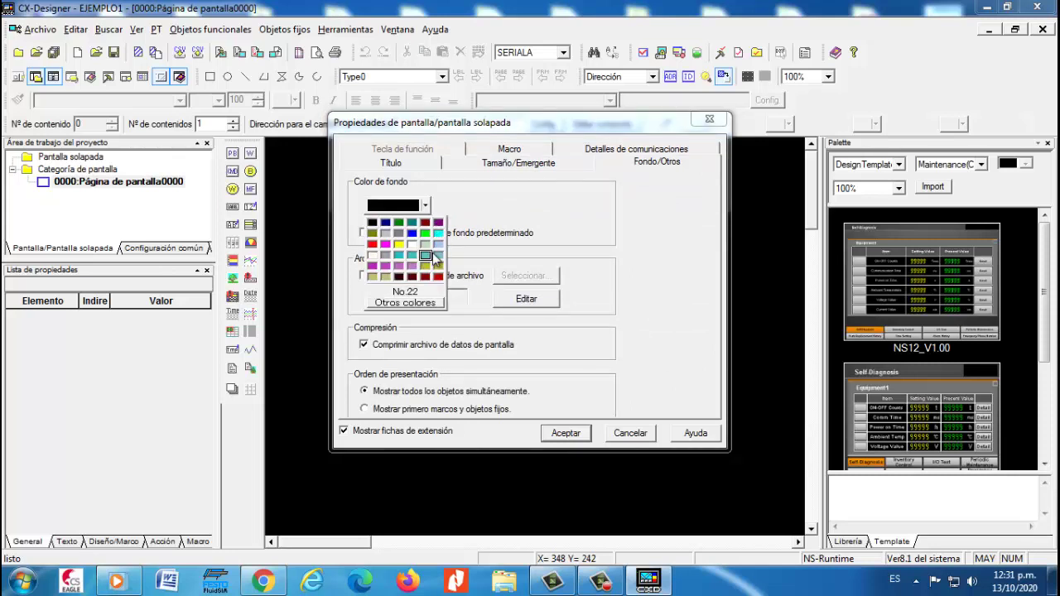
pyautogui.click(437, 246)
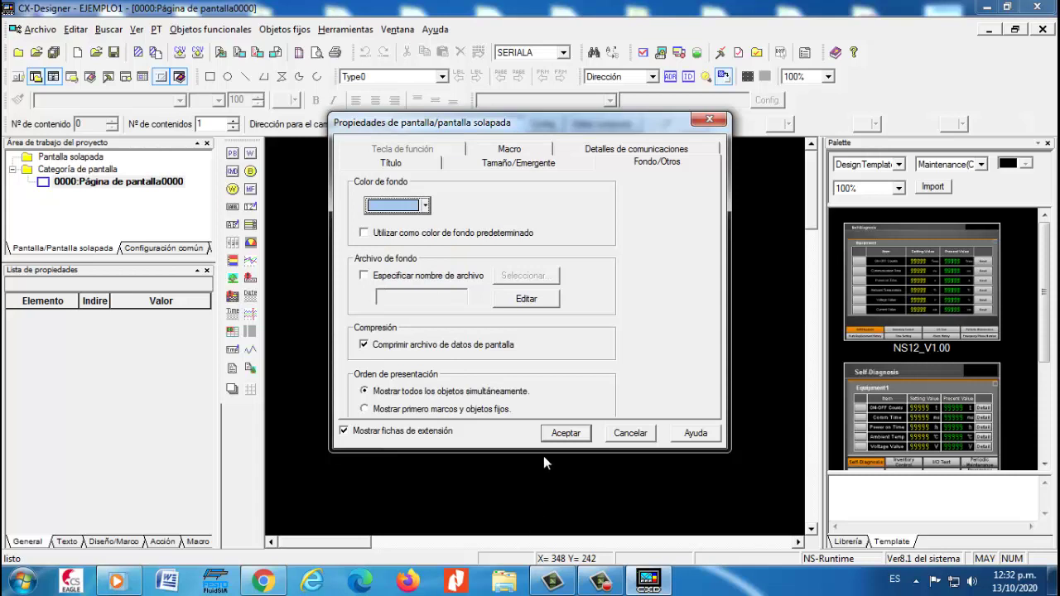
pyautogui.click(578, 437)
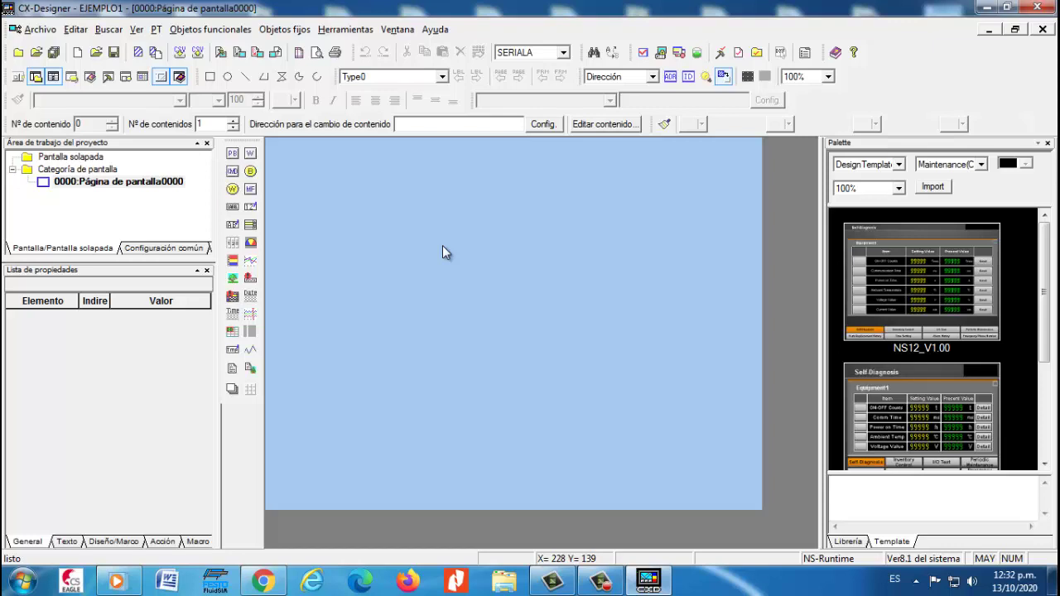
# - Show a red grid on the screen with a spacing of 10 in width and 10 in height
pyautogui.click(137, 29)
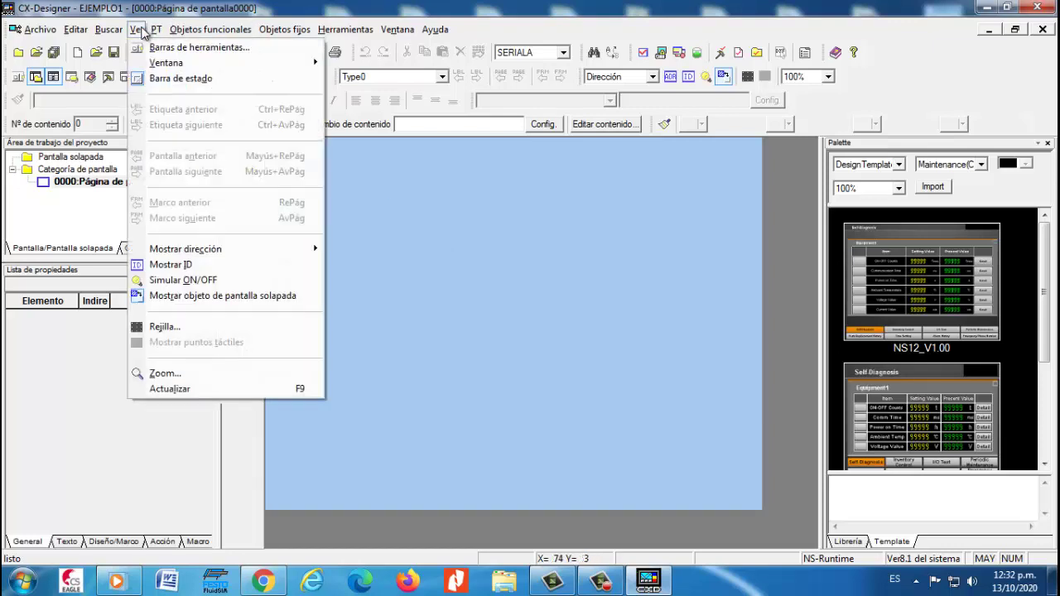
pyautogui.click(188, 328)
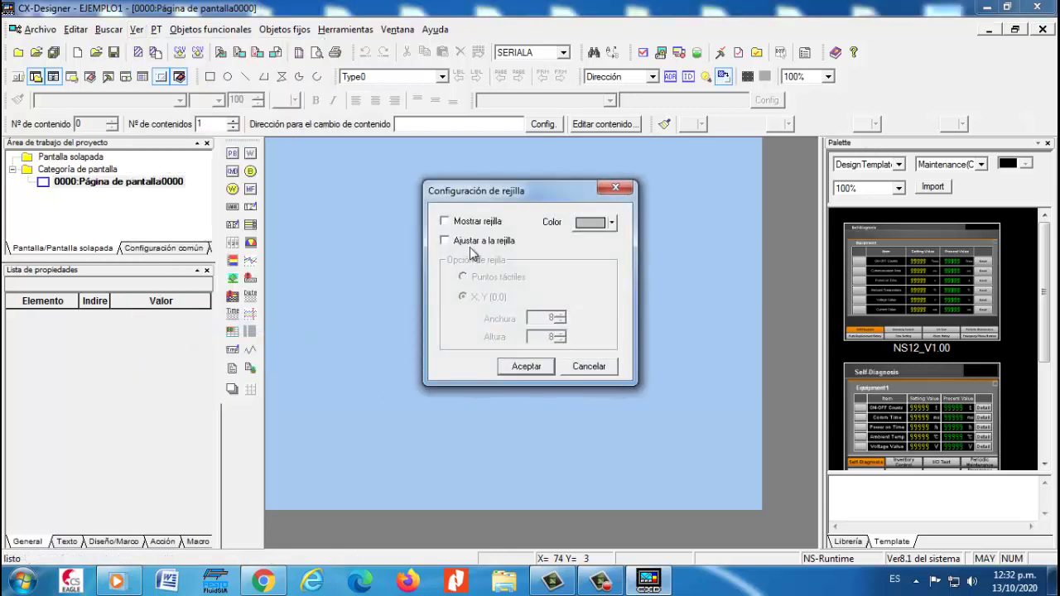
pyautogui.click(610, 223)
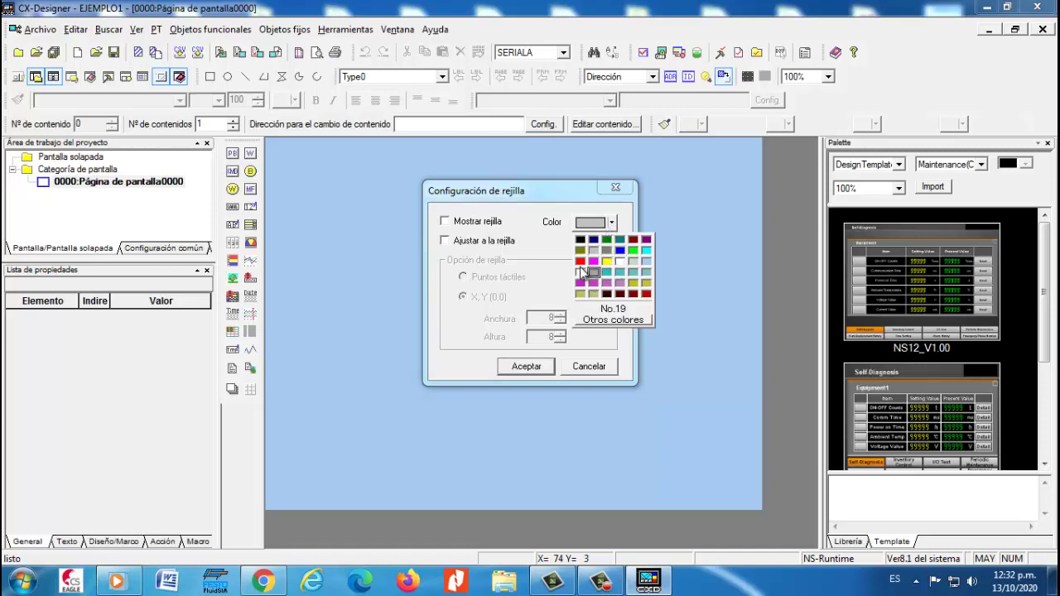
pyautogui.click(581, 262)
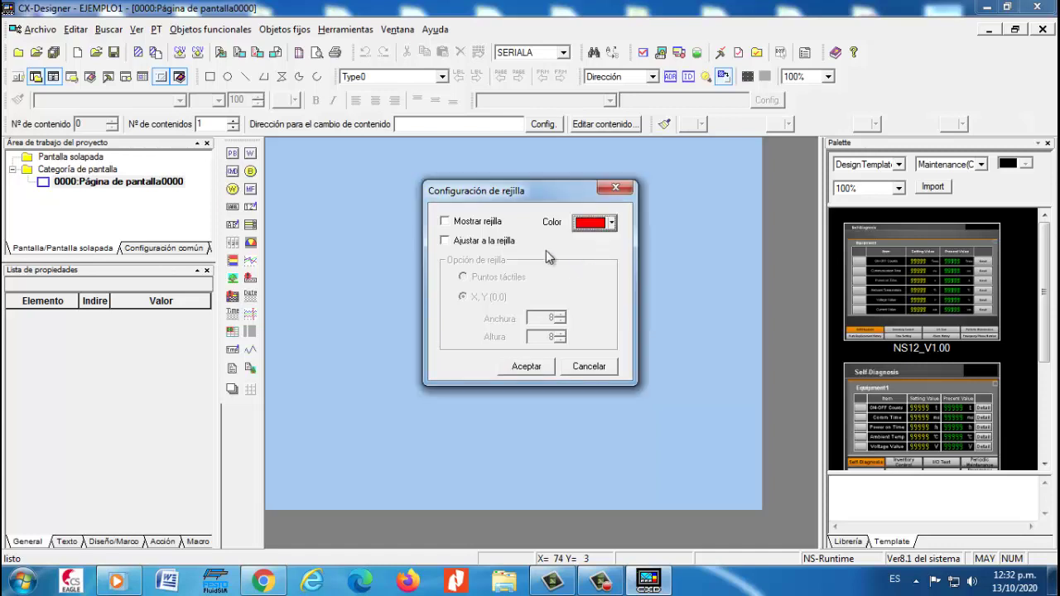
pyautogui.click(446, 222)
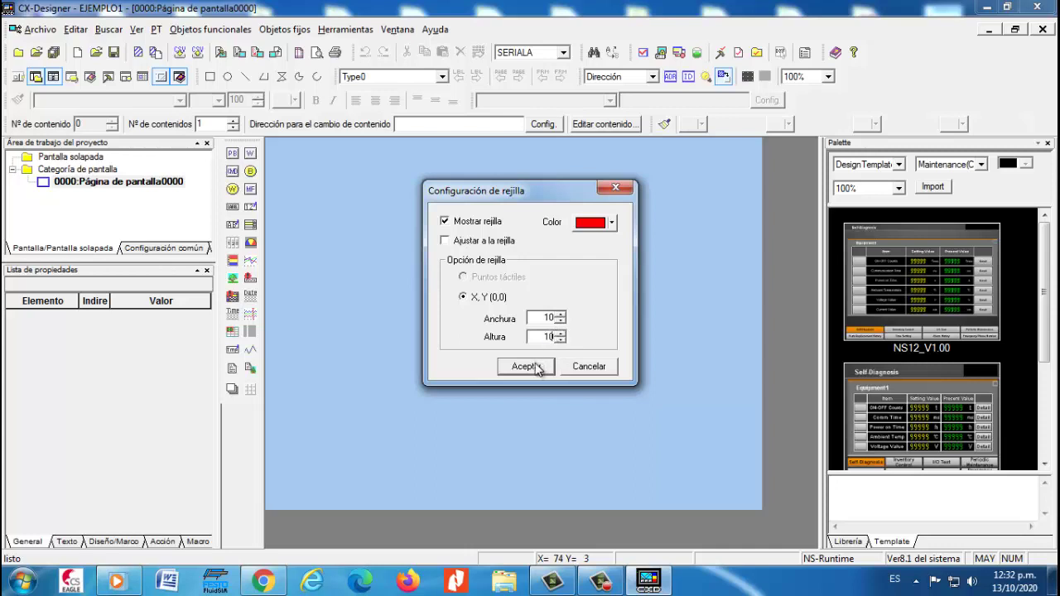
pyautogui.click(537, 368)
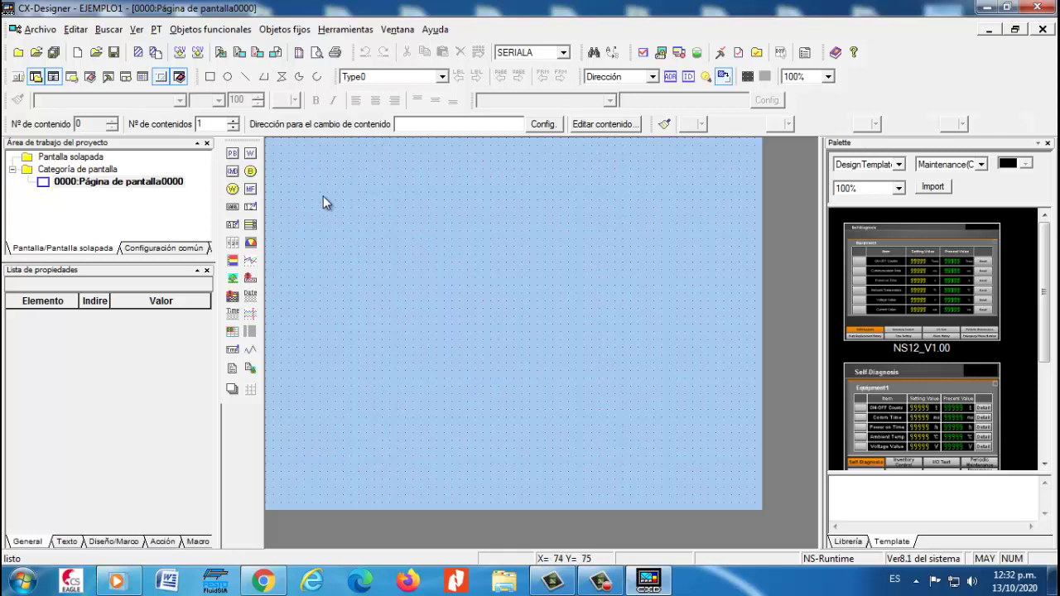
# - Draw a small ON/OFF button at about X 22, Y 19 and open the shape selection for its OFF state
pyautogui.click(229, 153)
pyautogui.moveTo(282, 152); pyautogui.dragTo(316, 186)
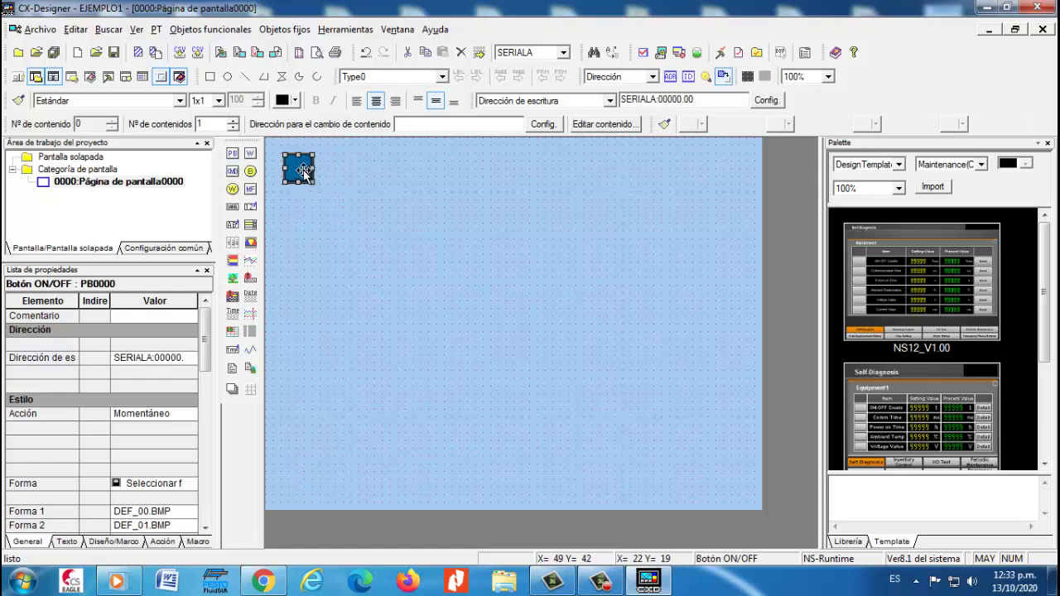
pyautogui.doubleClick(303, 170)
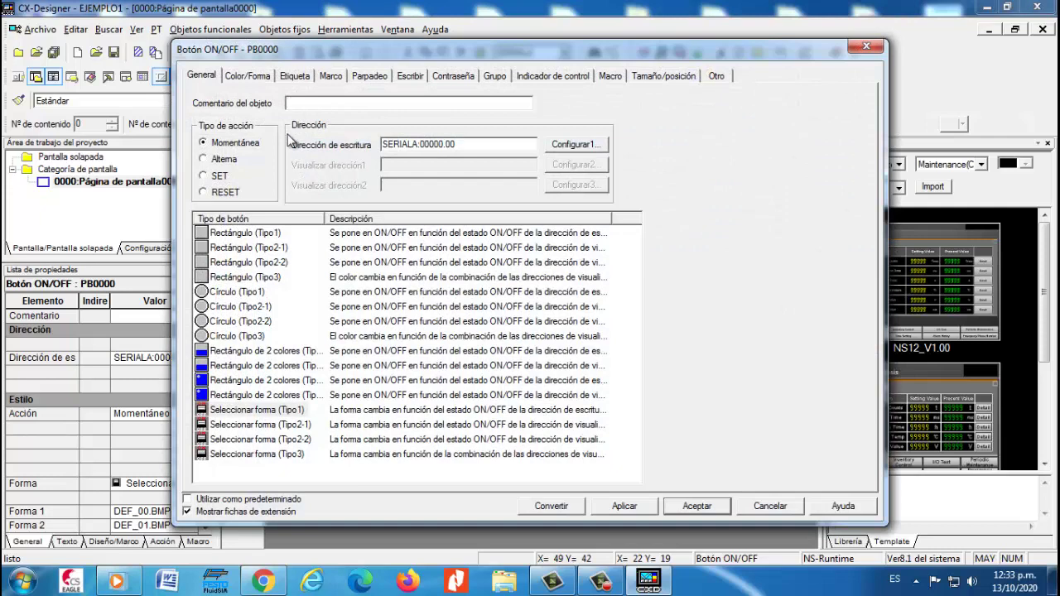
pyautogui.click(247, 76)
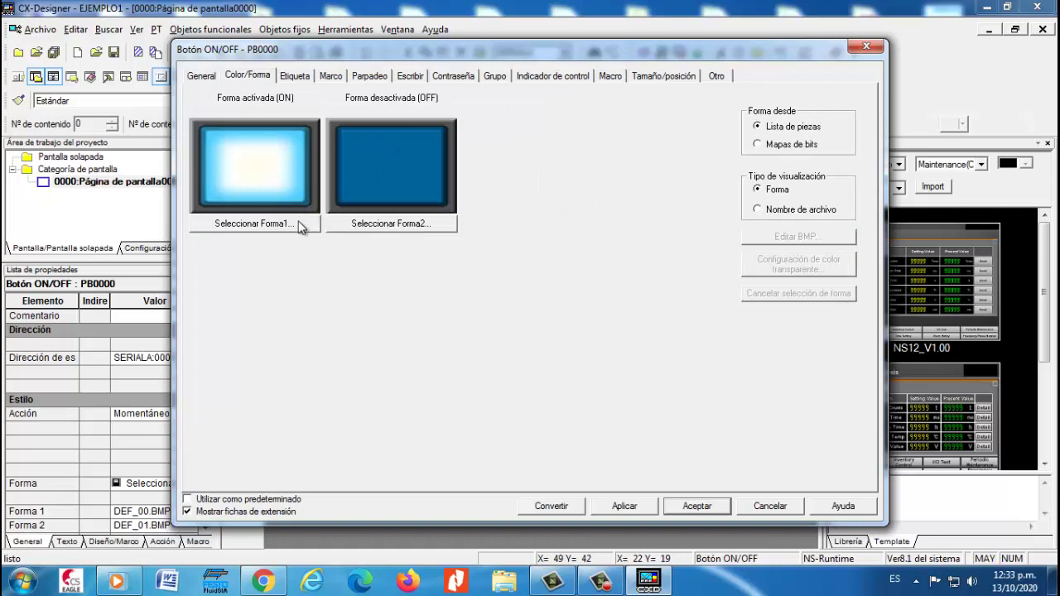
pyautogui.click(353, 225)
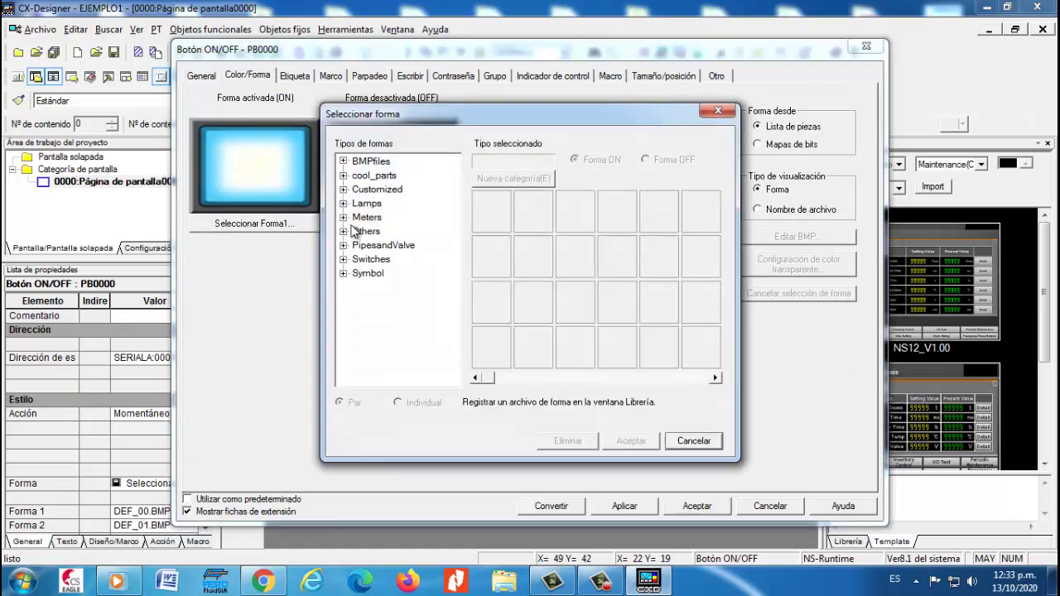
# - Examine the available switch shapes, including DIP switches, micro switches, circular push buttons and seesaws
pyautogui.click(343, 273)
pyautogui.click(343, 161)
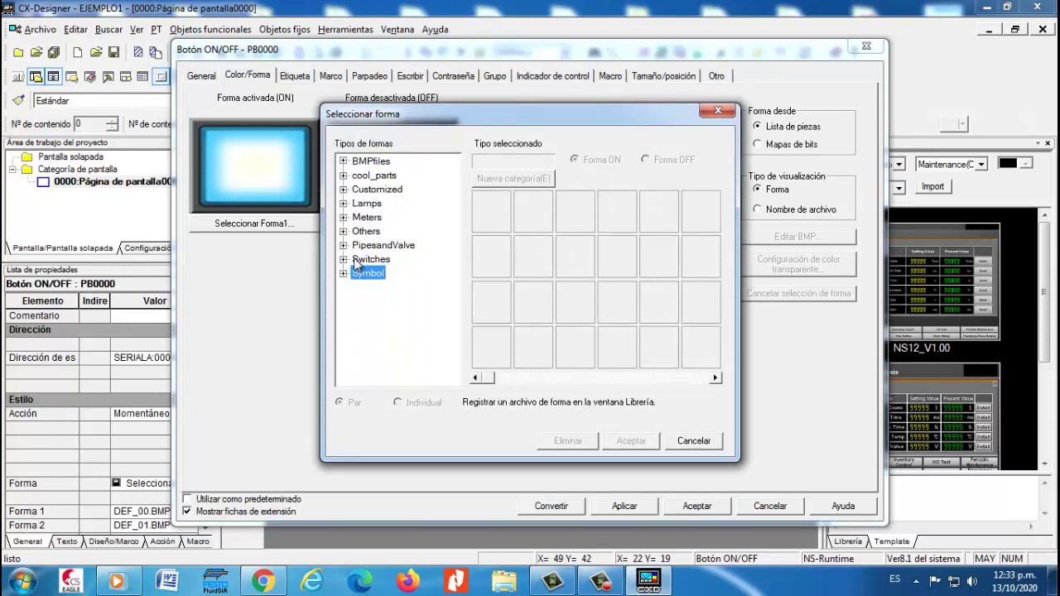
pyautogui.doubleClick(358, 260)
pyautogui.click(377, 219)
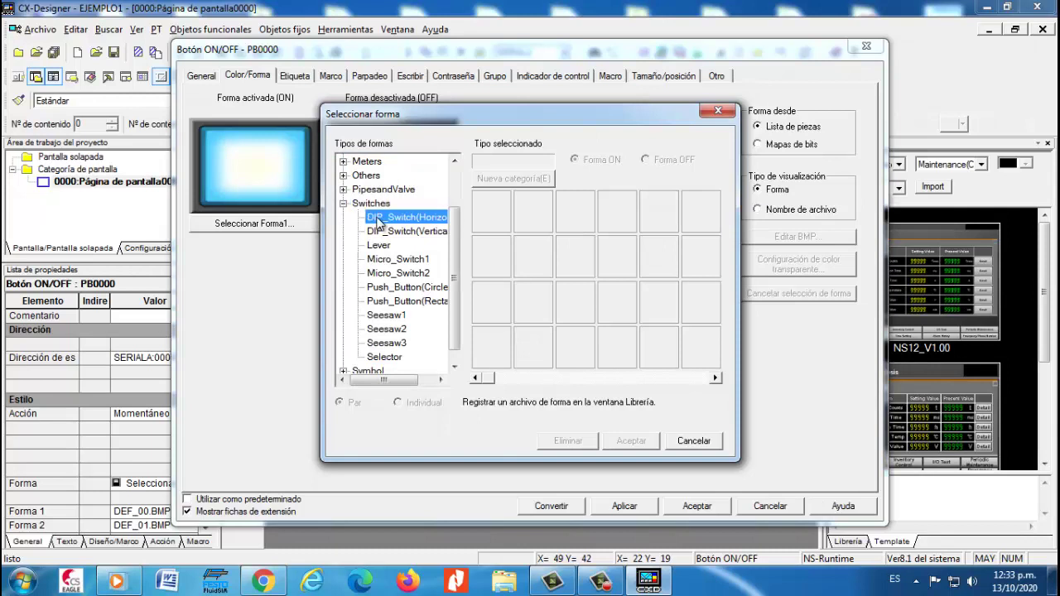
pyautogui.click(380, 232)
pyautogui.click(379, 246)
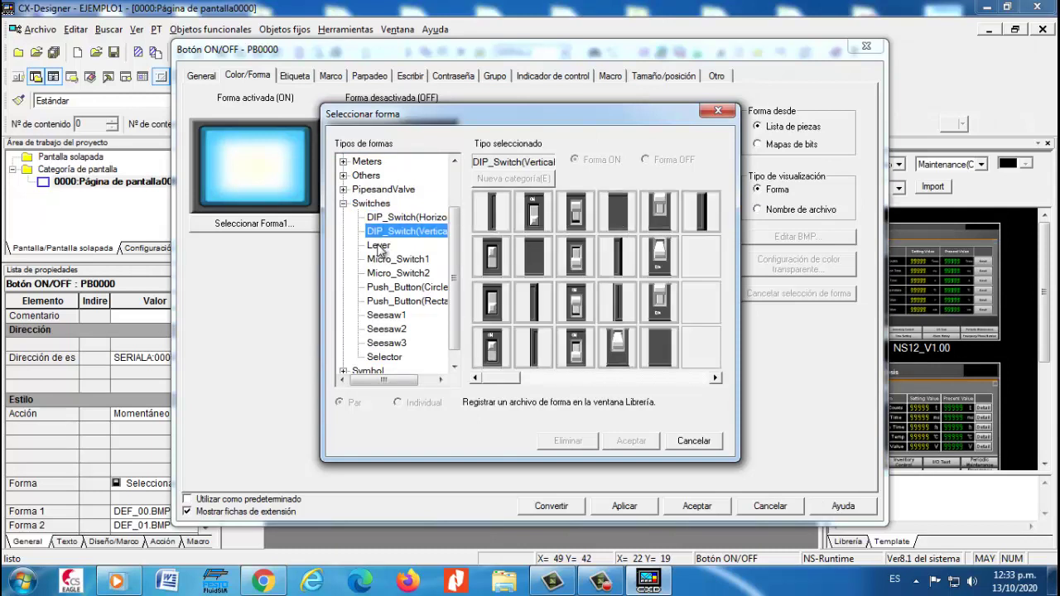
pyautogui.click(382, 259)
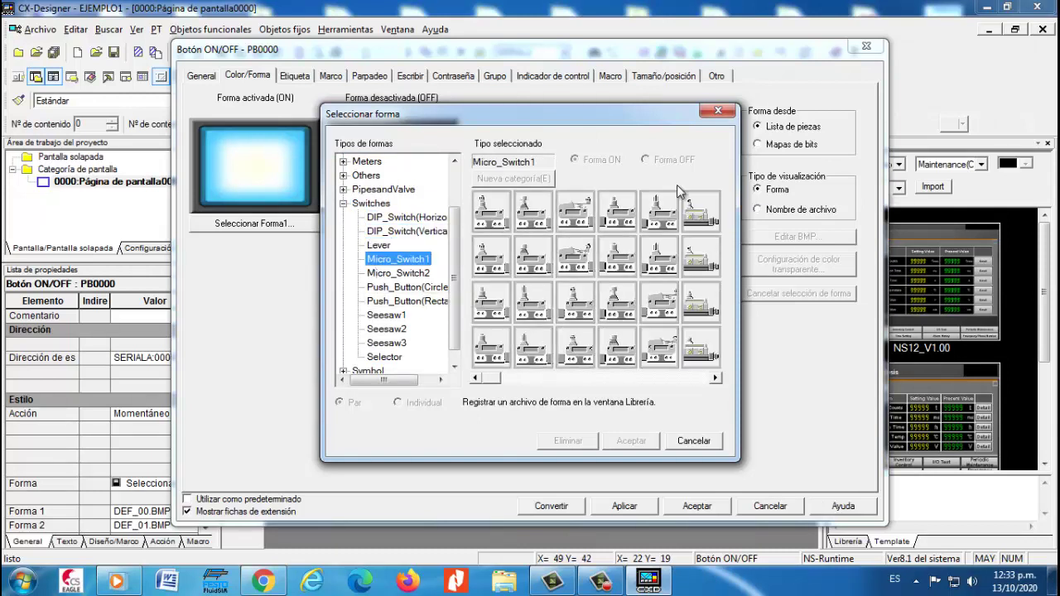
pyautogui.click(398, 273)
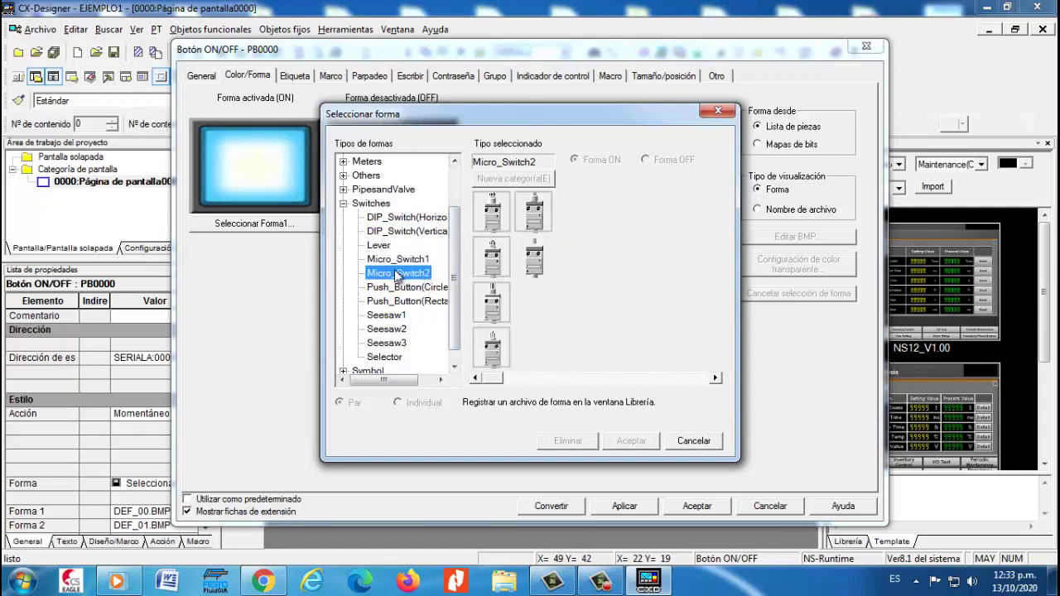
pyautogui.click(401, 289)
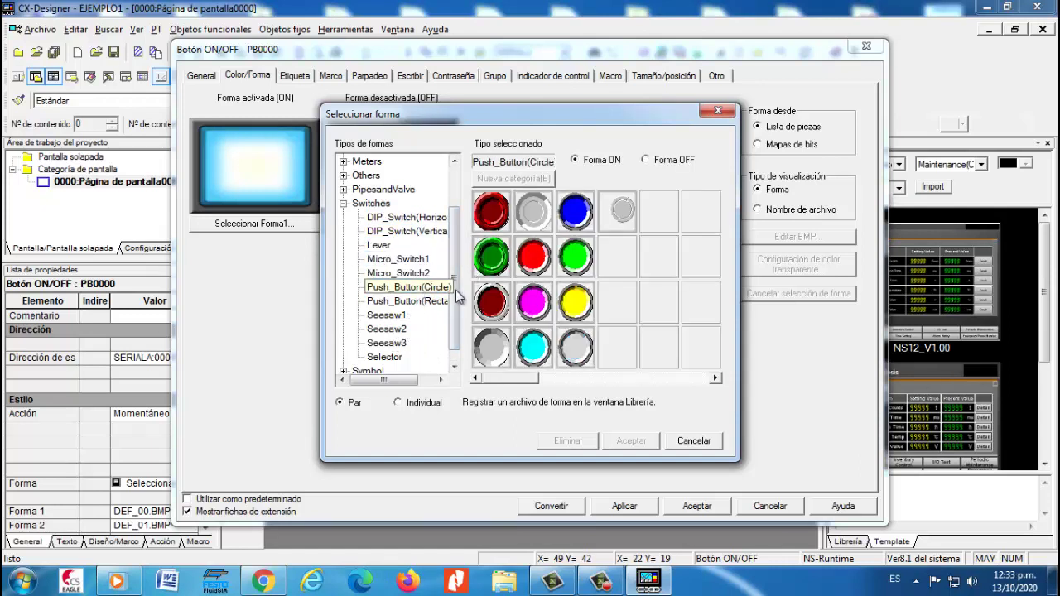
pyautogui.scroll(-1, 429, 331)
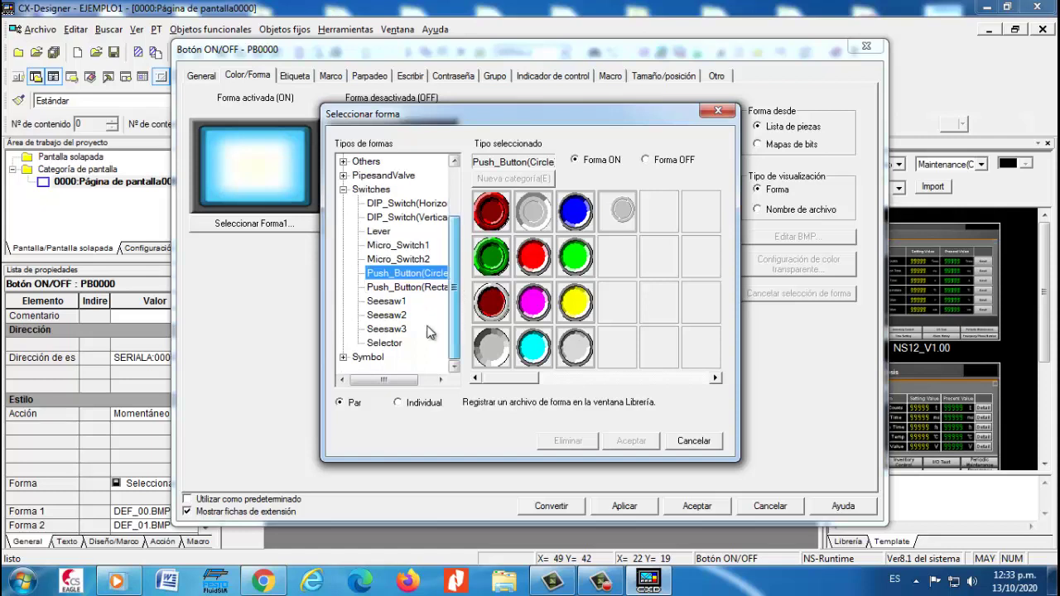
pyautogui.click(387, 303)
pyautogui.click(387, 315)
# - Set the button's OFF shape to the first Selector knob, with its handle vertical
pyautogui.click(394, 339)
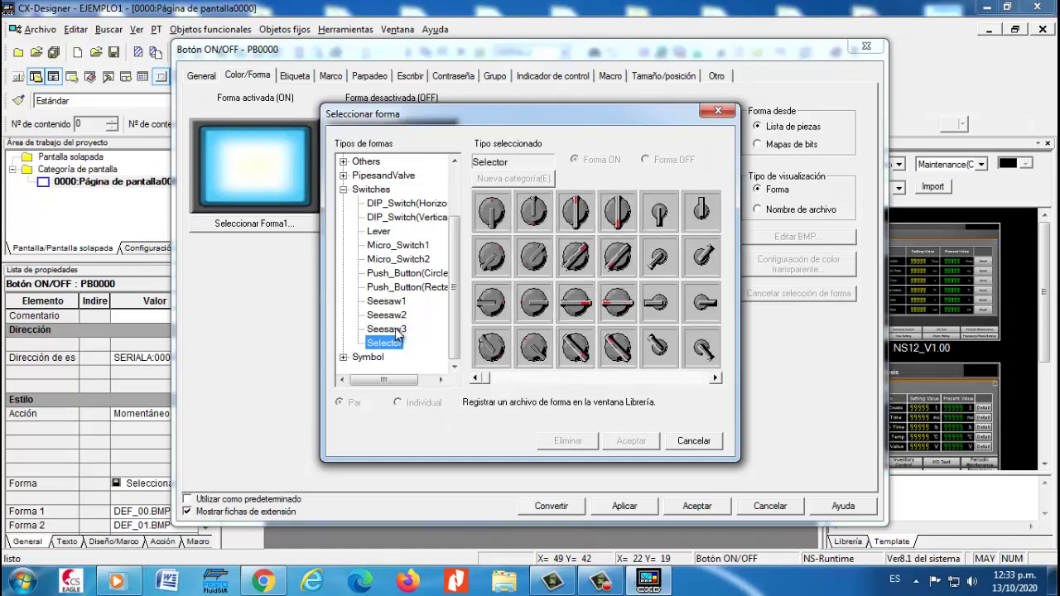
pyautogui.click(498, 213)
pyautogui.click(629, 442)
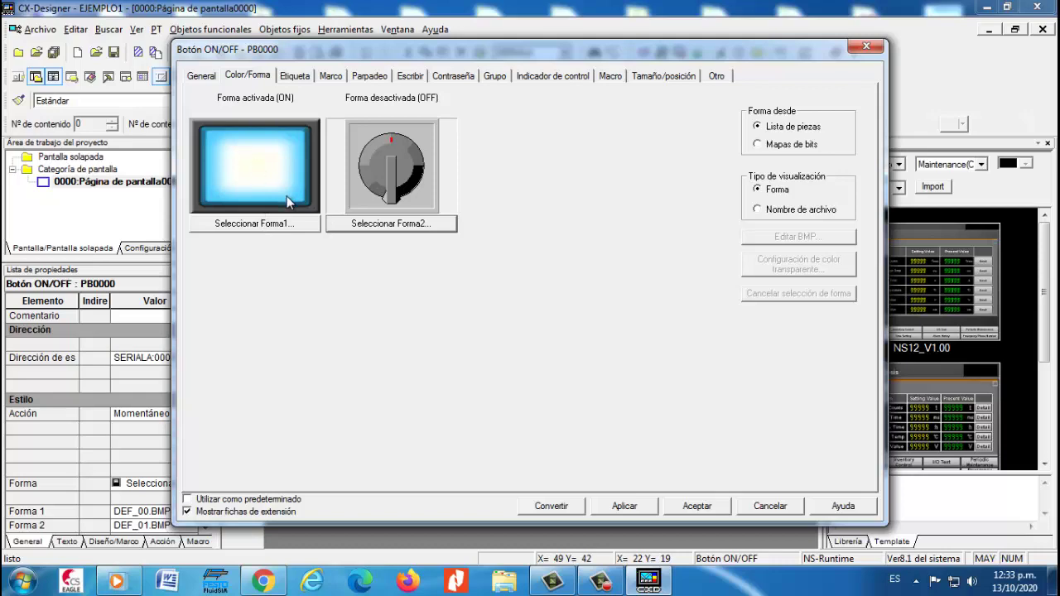
# - Set the button's ON shape to the matching Selector knob with its handle turned diagonally and accept the properties
pyautogui.click(268, 227)
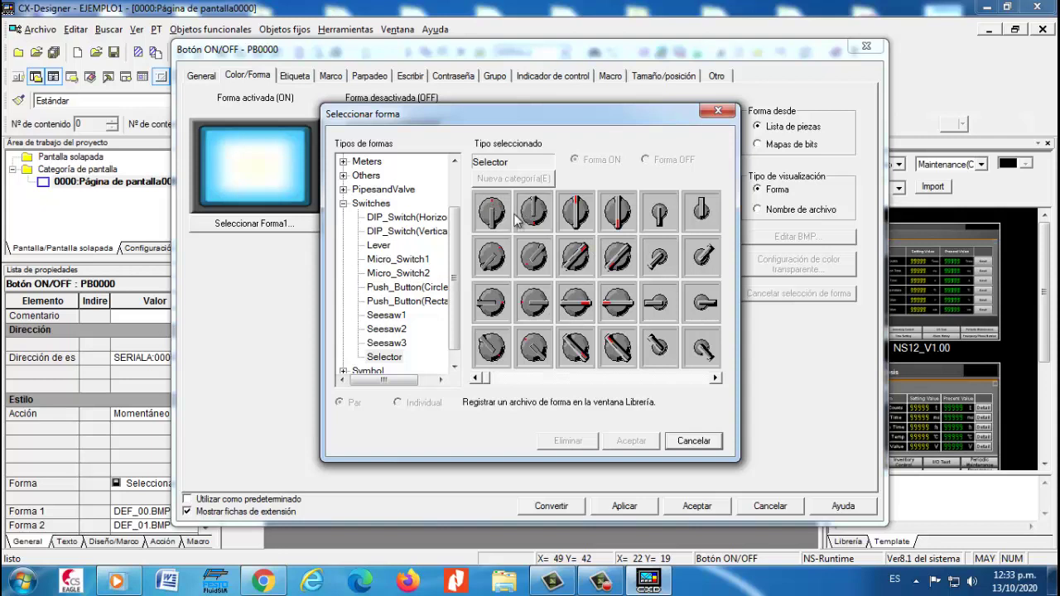
pyautogui.click(493, 260)
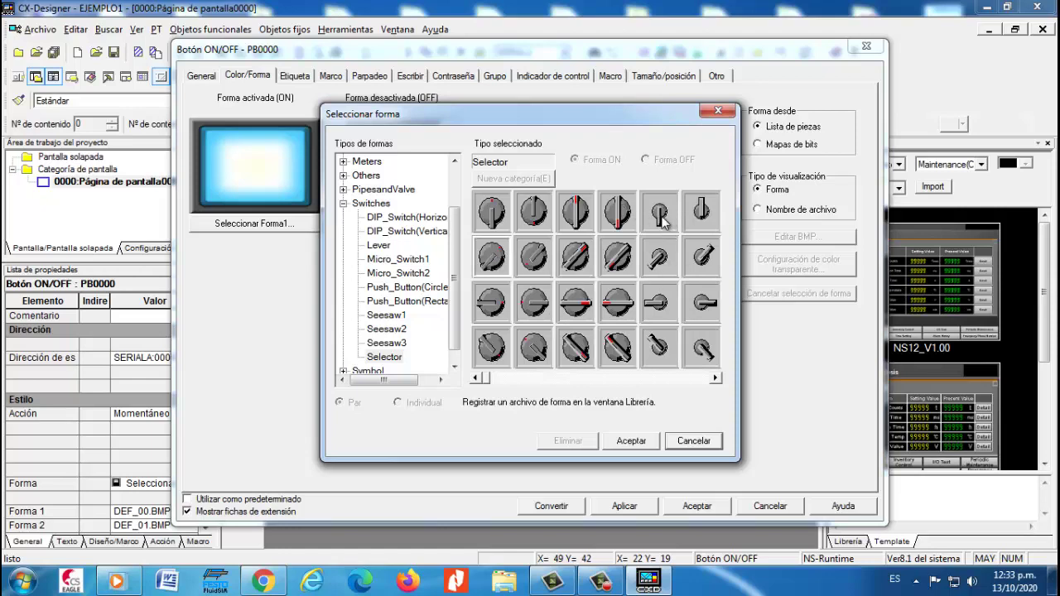
pyautogui.click(626, 441)
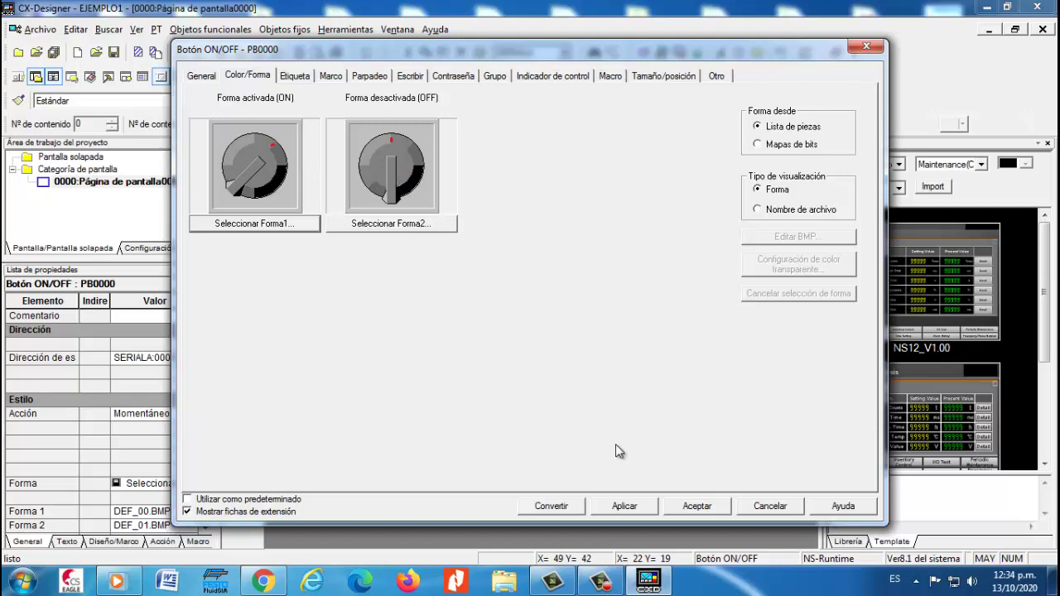
pyautogui.click(624, 507)
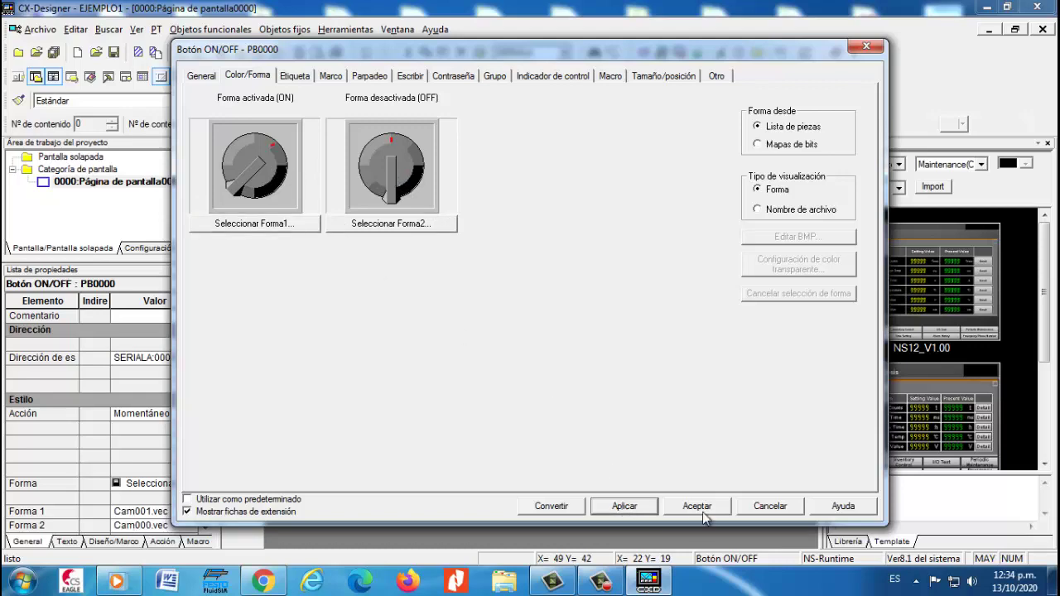
pyautogui.click(700, 509)
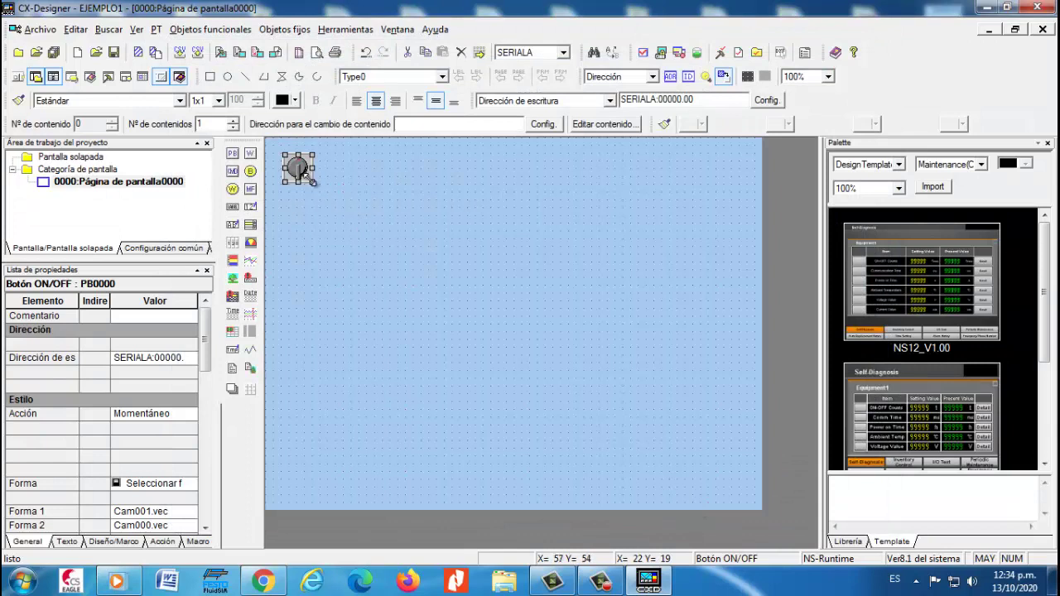
# - Enlarge the selector button slightly and move it to about X 72, Y 30
pyautogui.moveTo(313, 183); pyautogui.dragTo(320, 190)
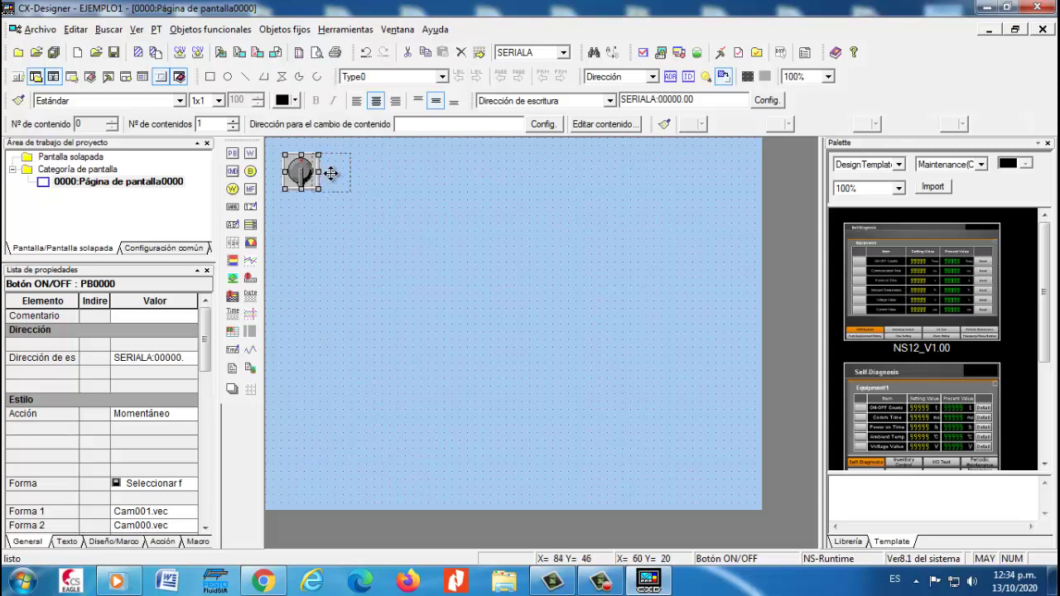
pyautogui.moveTo(336, 184); pyautogui.dragTo(341, 182)
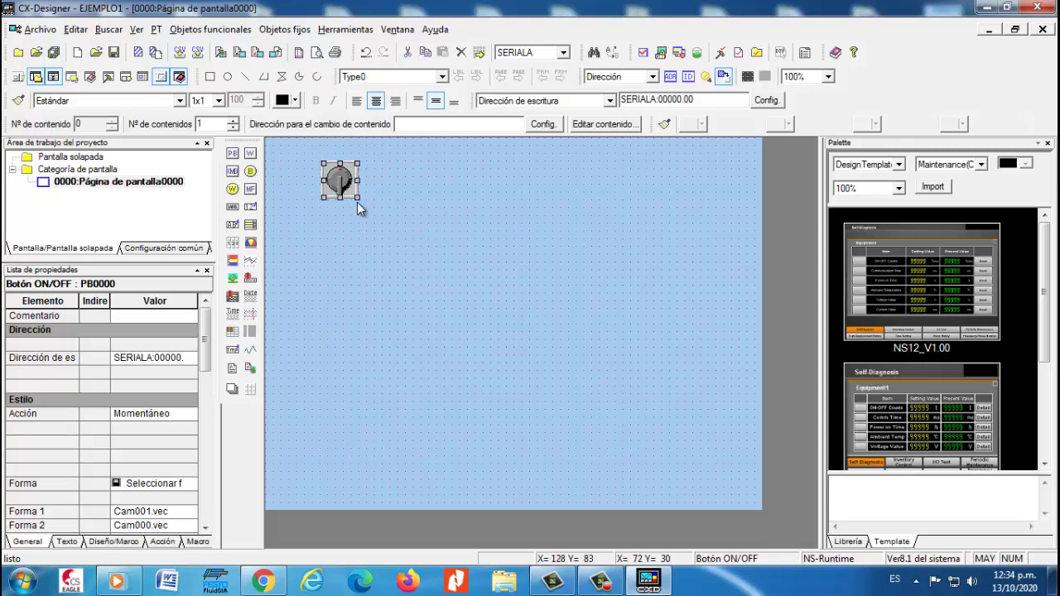
# - Copy the selector button and paste four duplicates onto the screen
pyautogui.rightClick(340, 185)
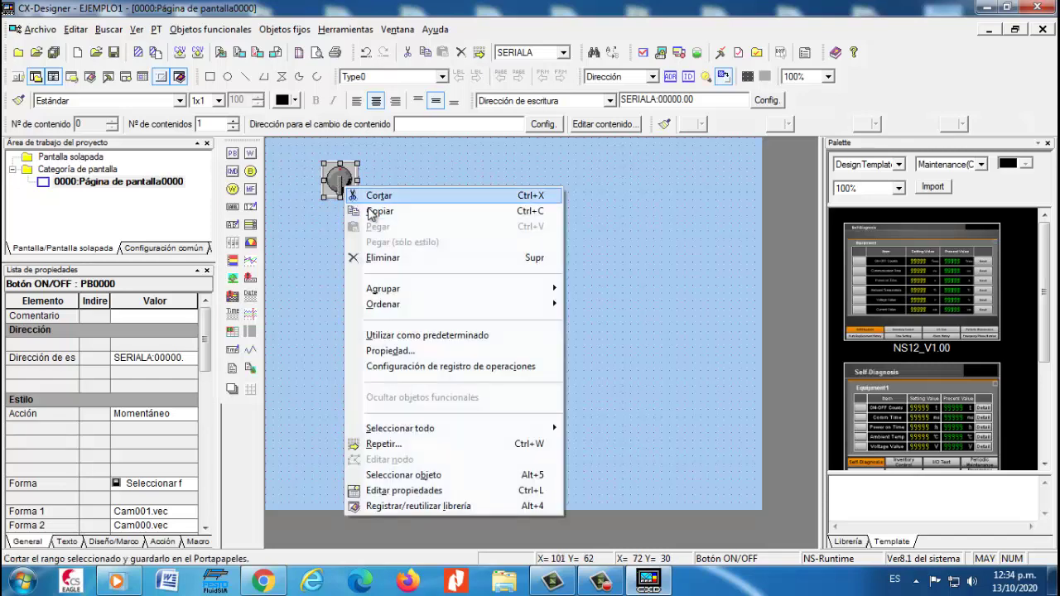
pyautogui.click(371, 212)
pyautogui.rightClick(373, 212)
pyautogui.click(424, 254)
pyautogui.rightClick(405, 233)
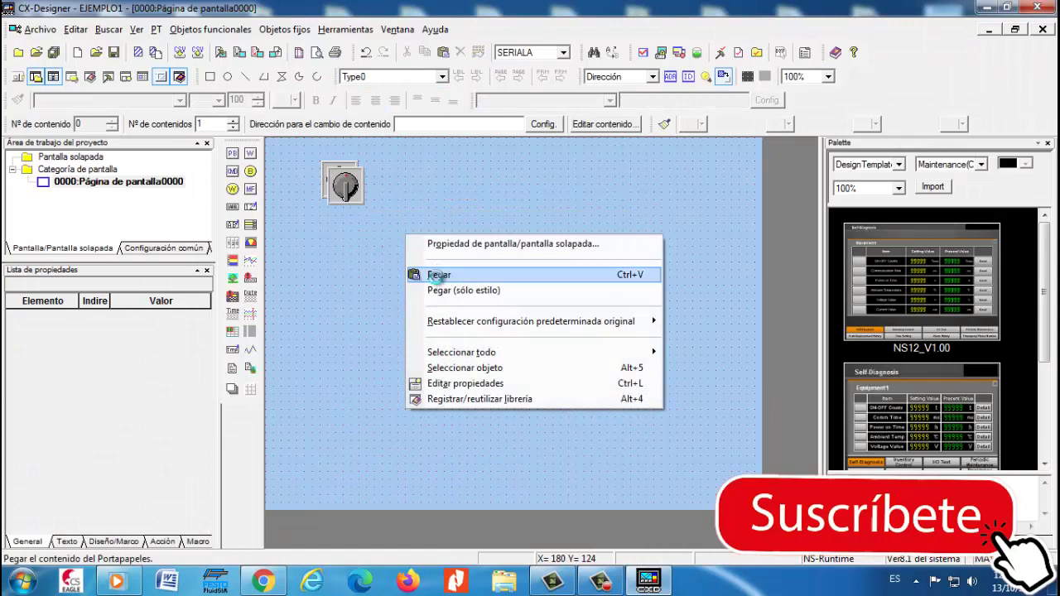
pyautogui.click(437, 276)
pyautogui.rightClick(431, 274)
pyautogui.click(460, 313)
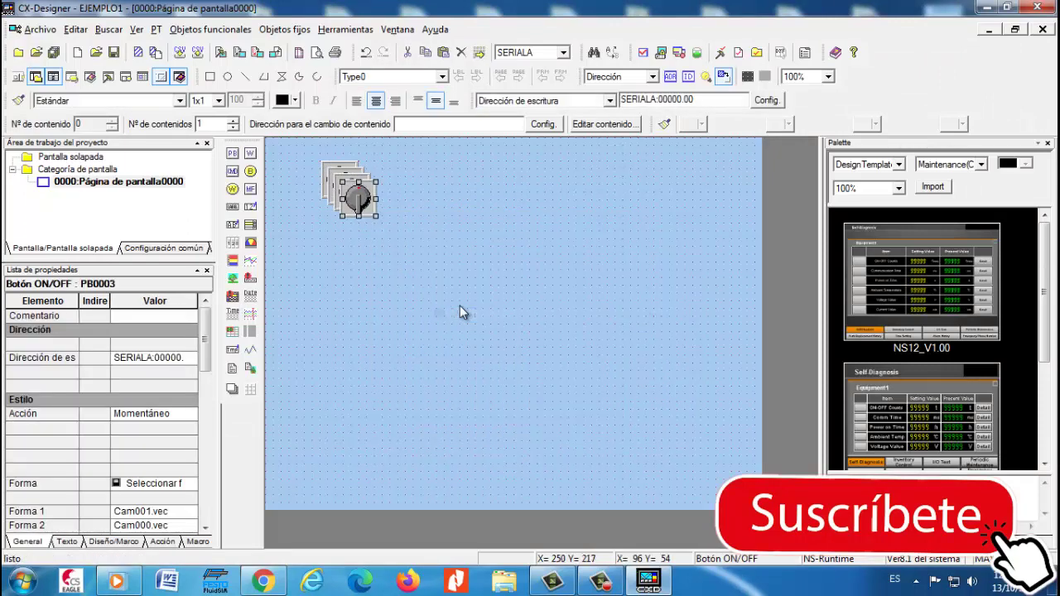
pyautogui.rightClick(460, 305)
pyautogui.click(487, 346)
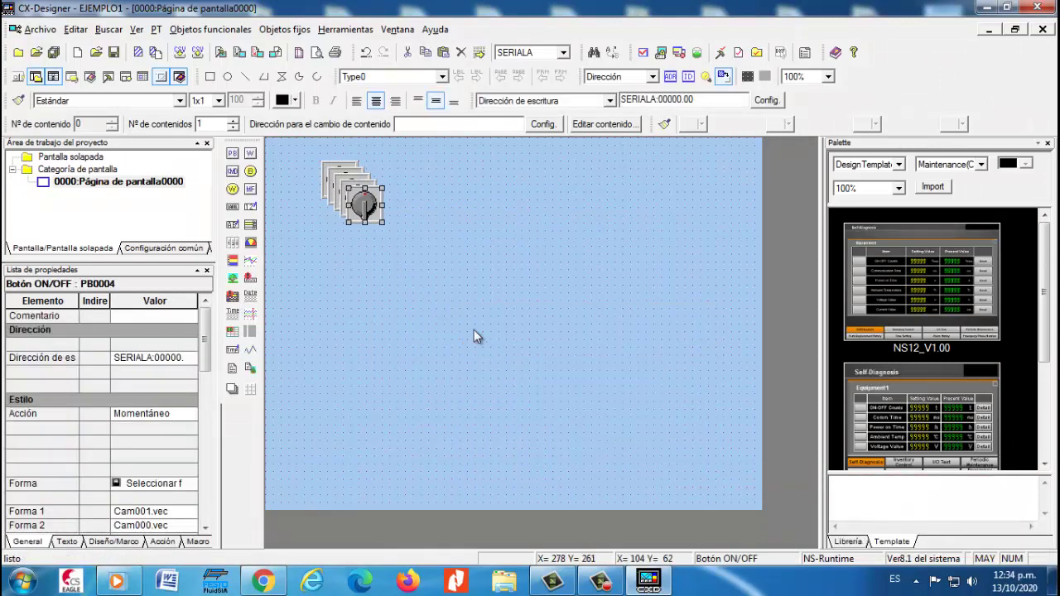
# - Arrange the five selector buttons in a roughly evenly spaced vertical column along the left part of the blue screen
pyautogui.moveTo(355, 217); pyautogui.dragTo(335, 363)
pyautogui.moveTo(351, 201); pyautogui.dragTo(339, 225)
pyautogui.click(341, 186)
pyautogui.moveTo(345, 362); pyautogui.dragTo(343, 414)
pyautogui.moveTo(339, 313); pyautogui.dragTo(343, 369)
pyautogui.moveTo(343, 272); pyautogui.dragTo(338, 317)
pyautogui.moveTo(339, 225); pyautogui.dragTo(338, 275)
pyautogui.moveTo(341, 176); pyautogui.dragTo(347, 228)
pyautogui.click(343, 271)
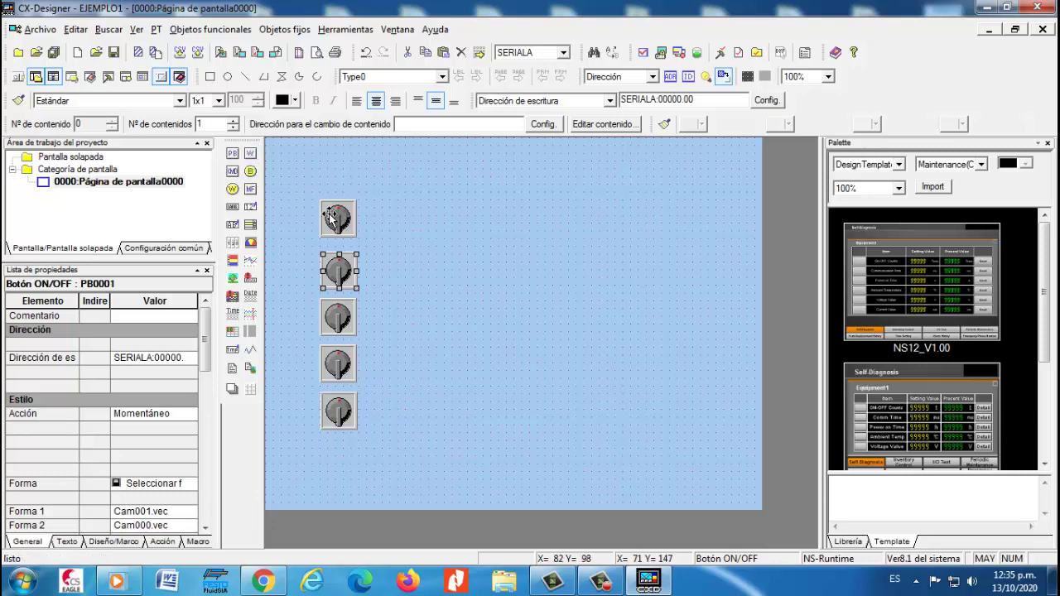
# - Draw a text label just left of the uppermost selector button and set its text to 0.00
pyautogui.click(235, 210)
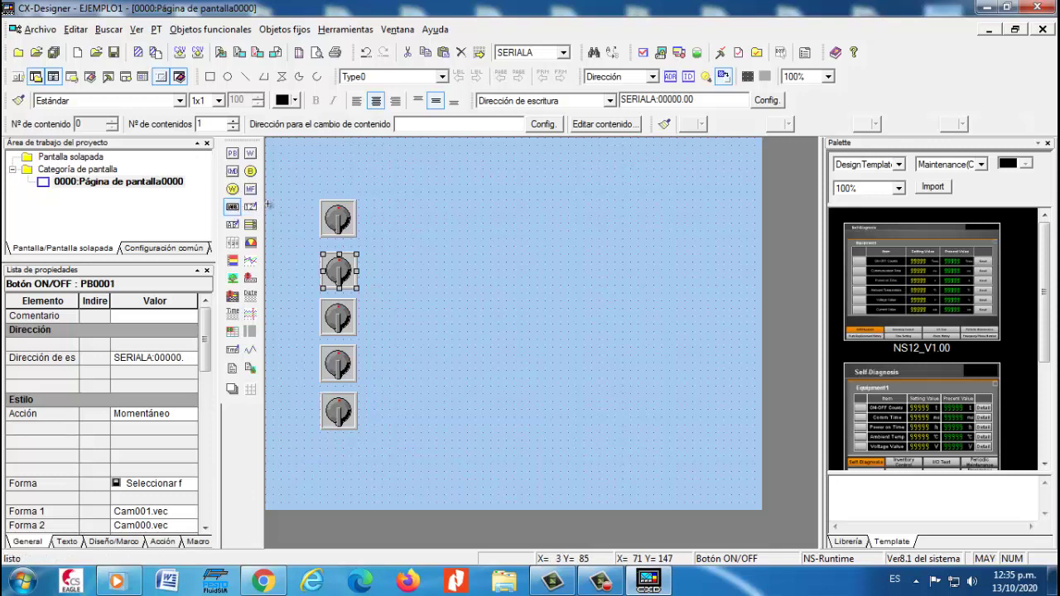
pyautogui.moveTo(271, 204); pyautogui.dragTo(304, 231)
pyautogui.doubleClick(286, 216)
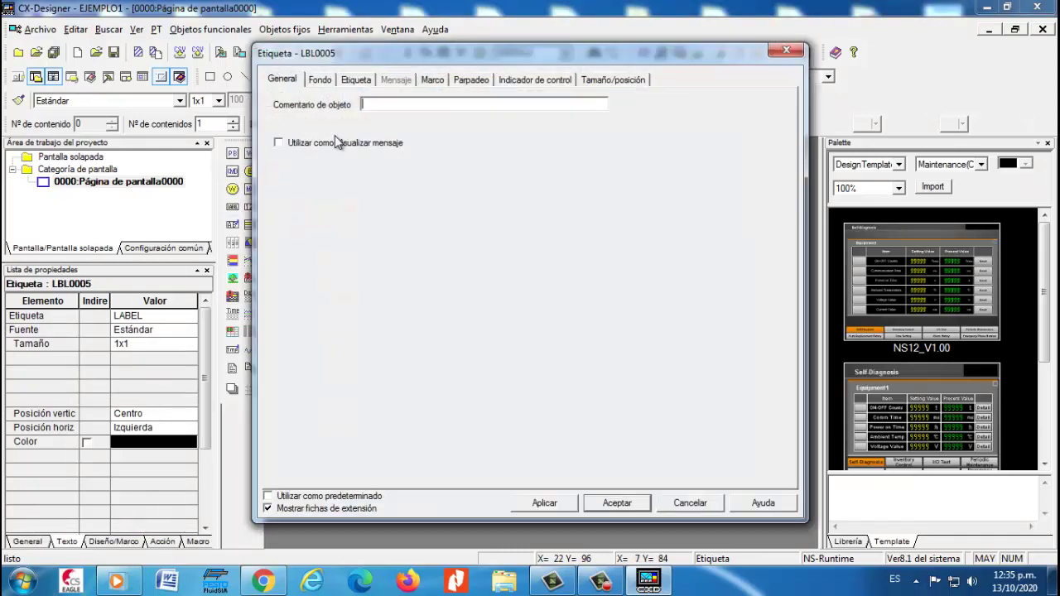
pyautogui.click(355, 80)
pyautogui.moveTo(313, 150); pyautogui.dragTo(228, 139)
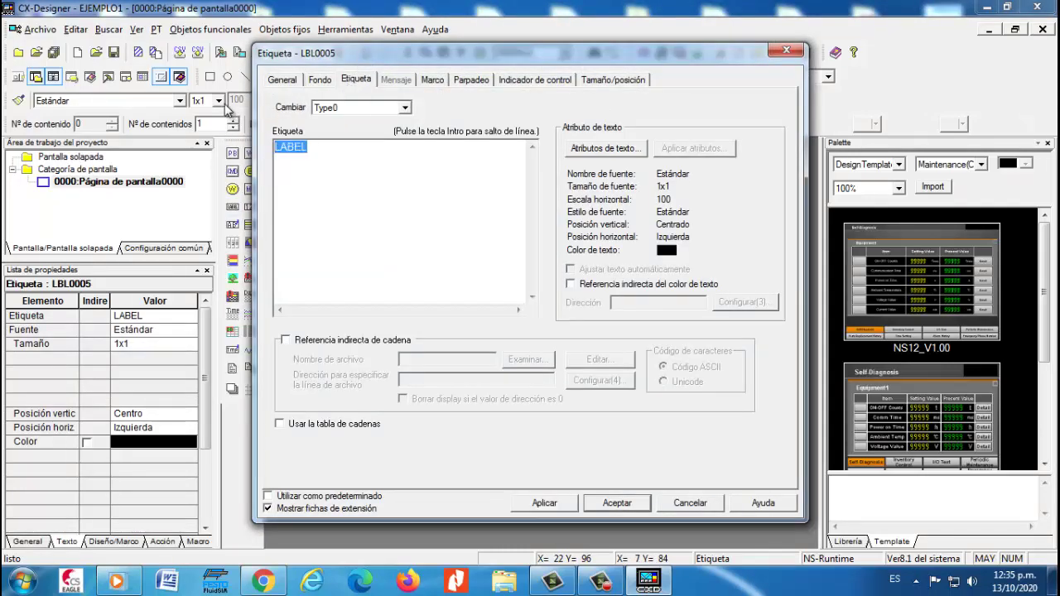
pyautogui.write('0')
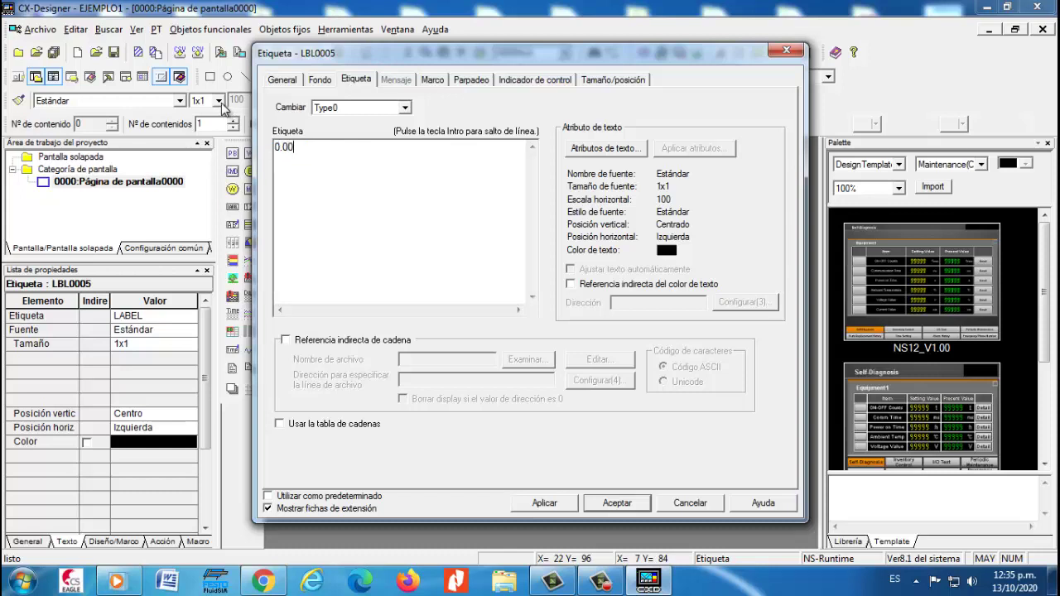
# - Format the 0.00 label's text as Arial 16, bold, horizontally centered and navy blue
pyautogui.click(590, 156)
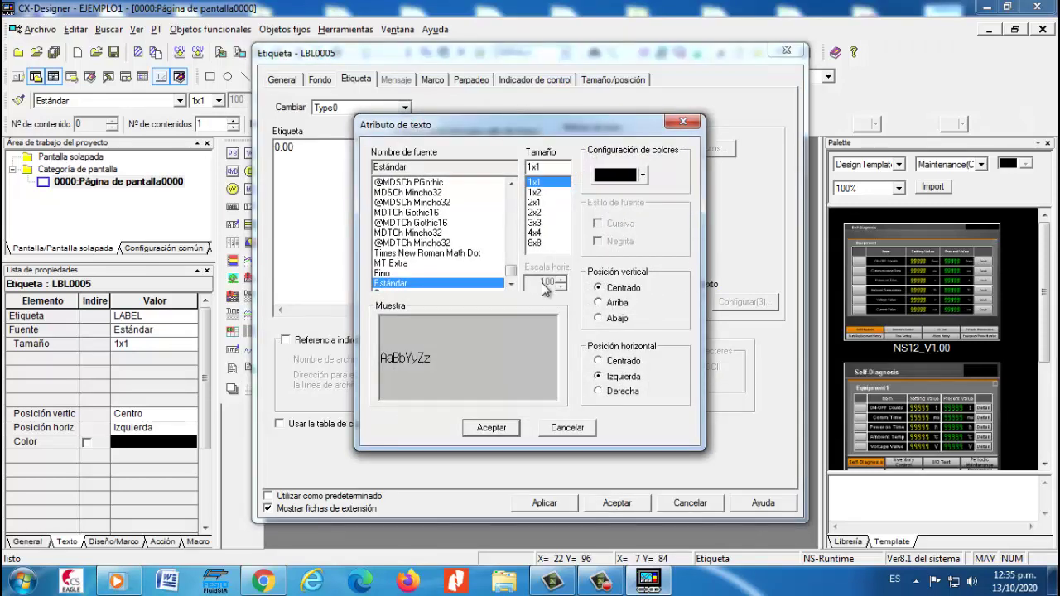
pyautogui.moveTo(514, 275); pyautogui.dragTo(513, 184)
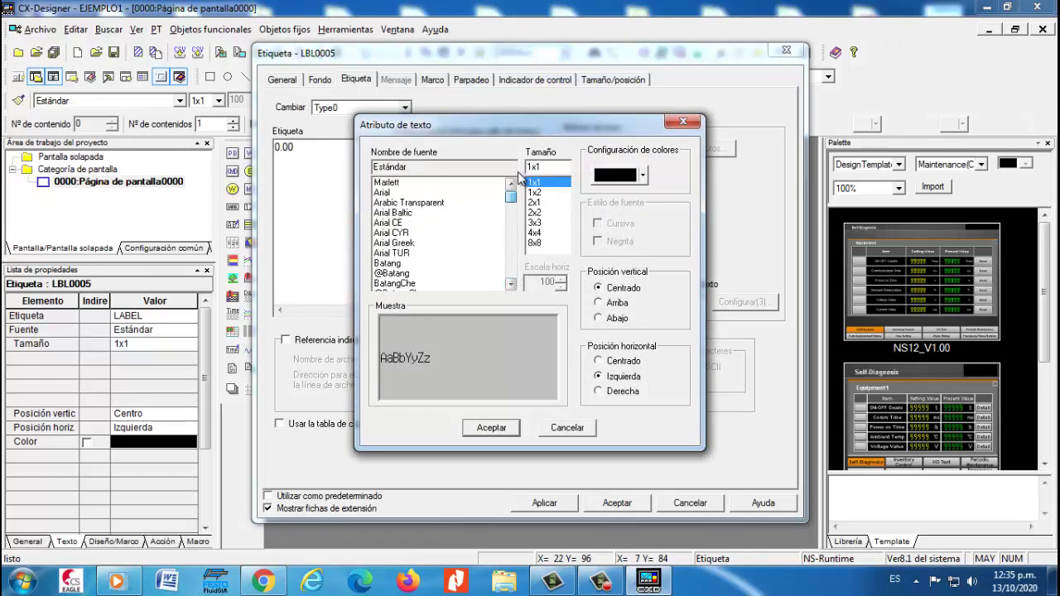
pyautogui.click(388, 182)
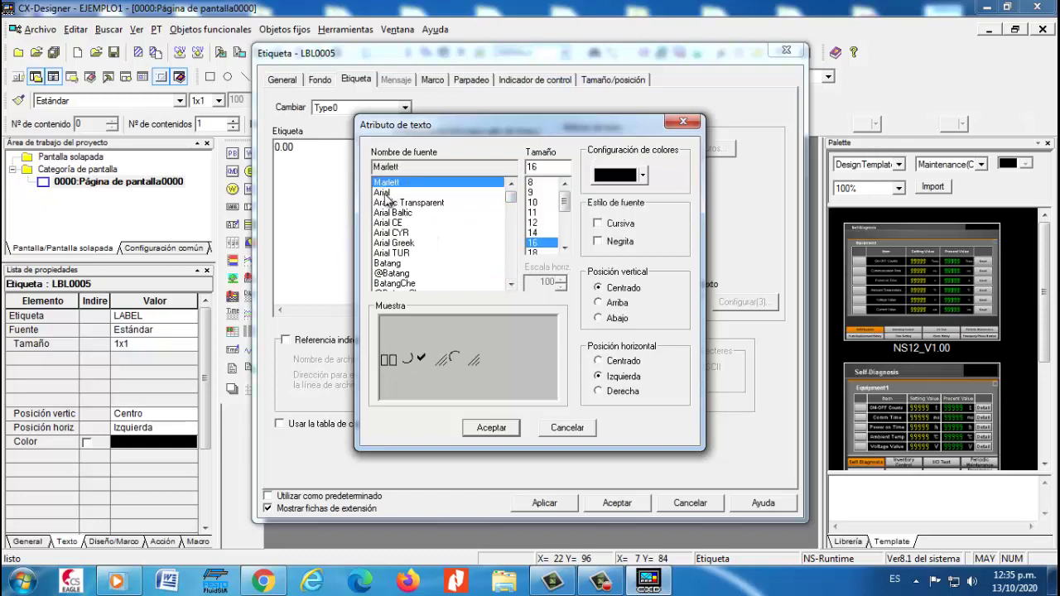
pyautogui.click(384, 192)
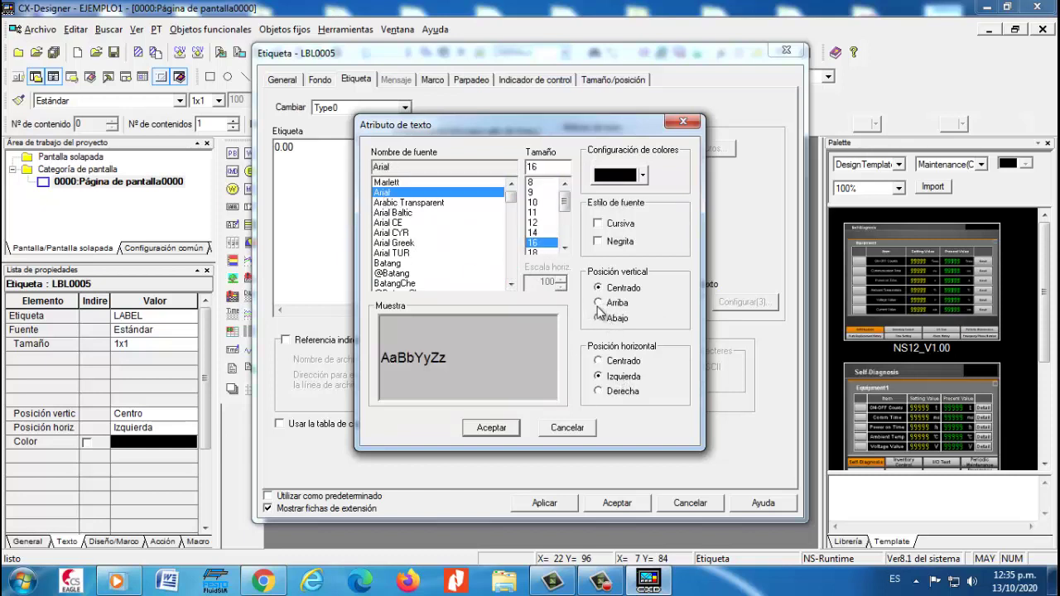
pyautogui.click(606, 363)
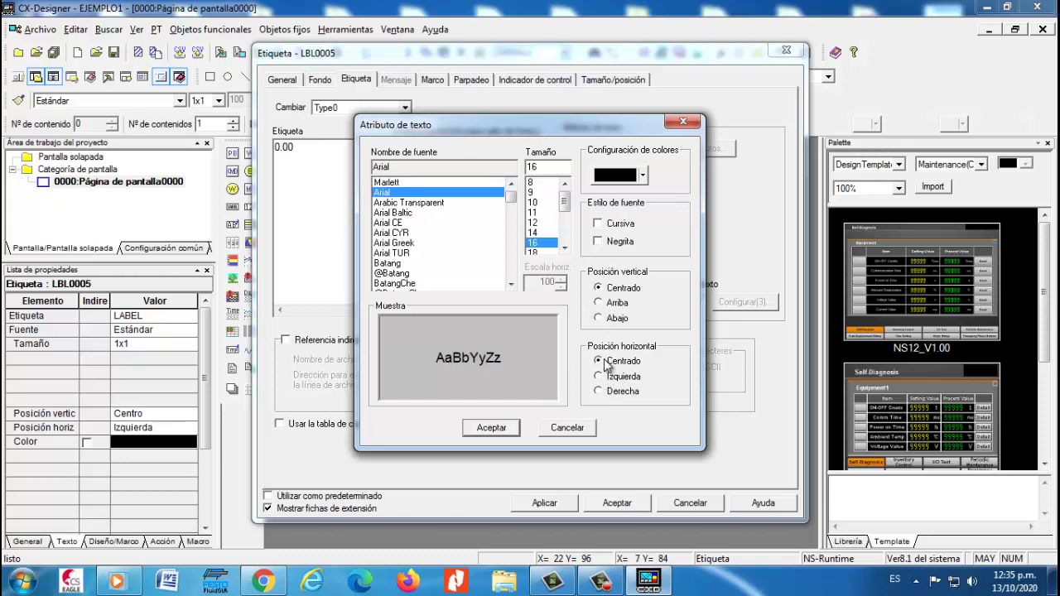
pyautogui.click(598, 242)
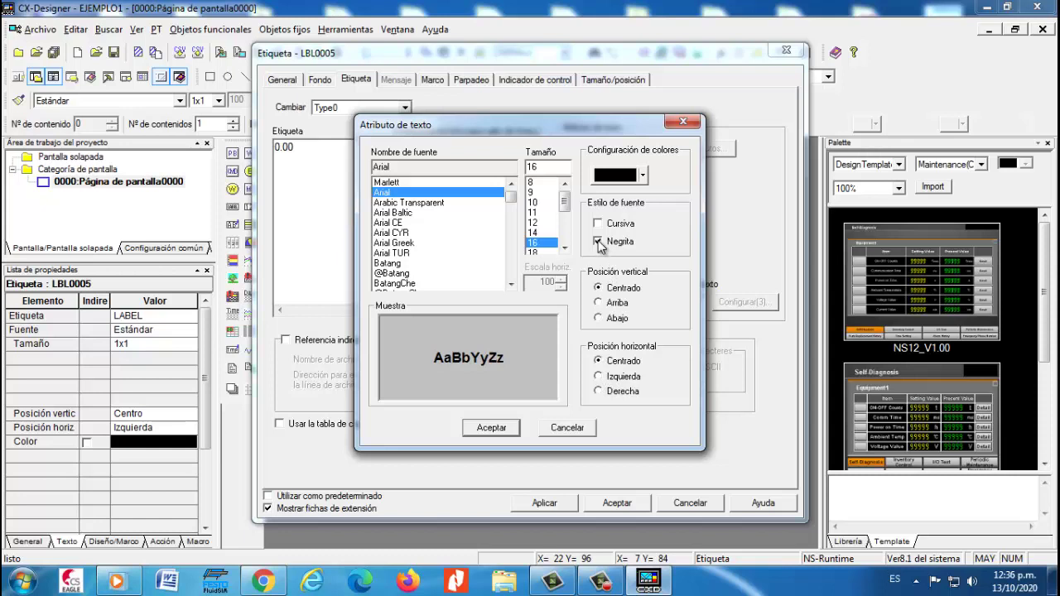
pyautogui.click(643, 175)
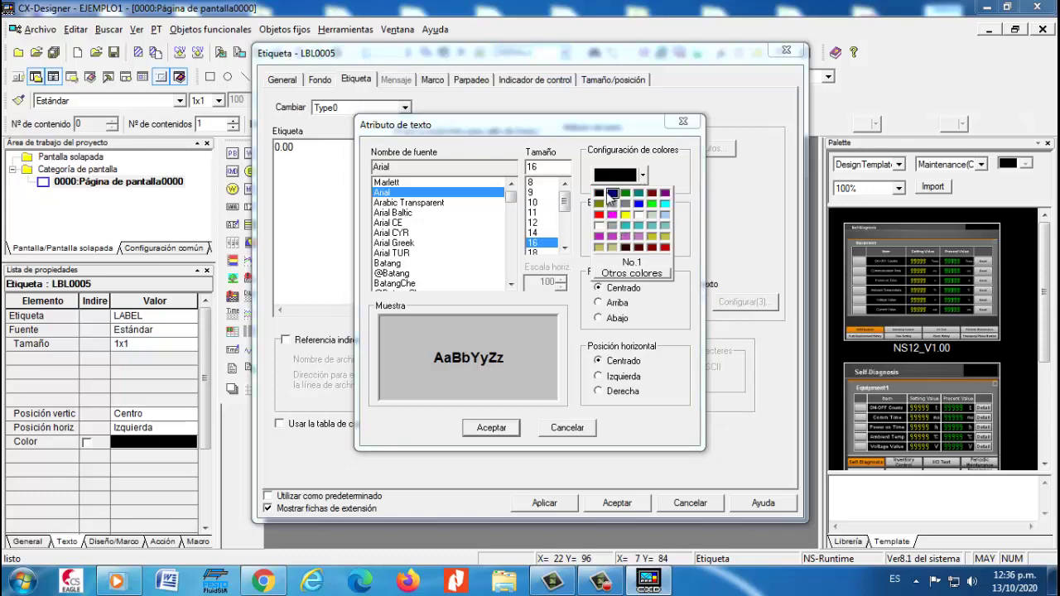
pyautogui.click(612, 194)
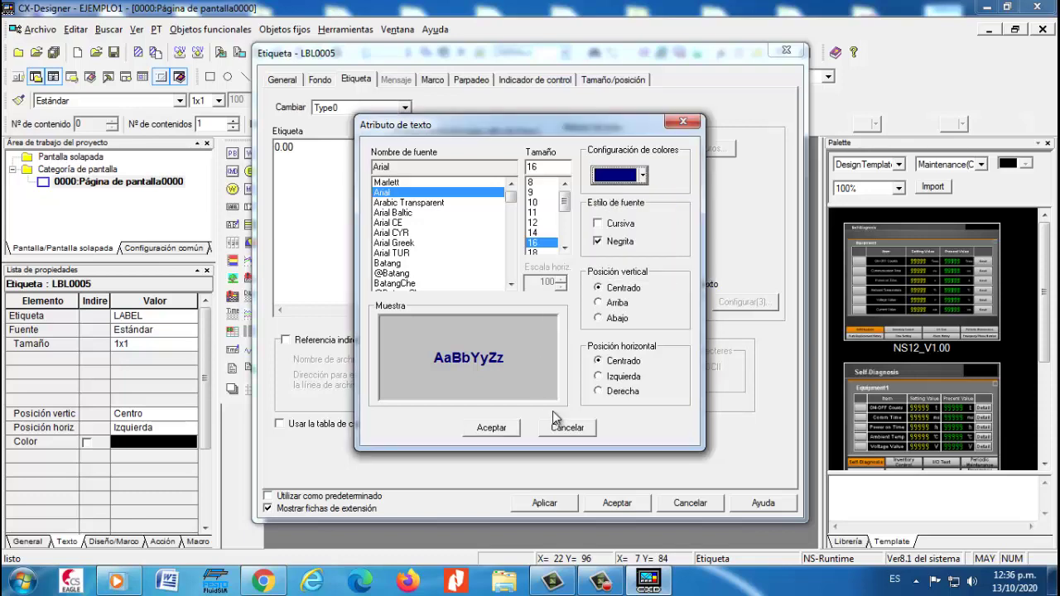
pyautogui.click(502, 427)
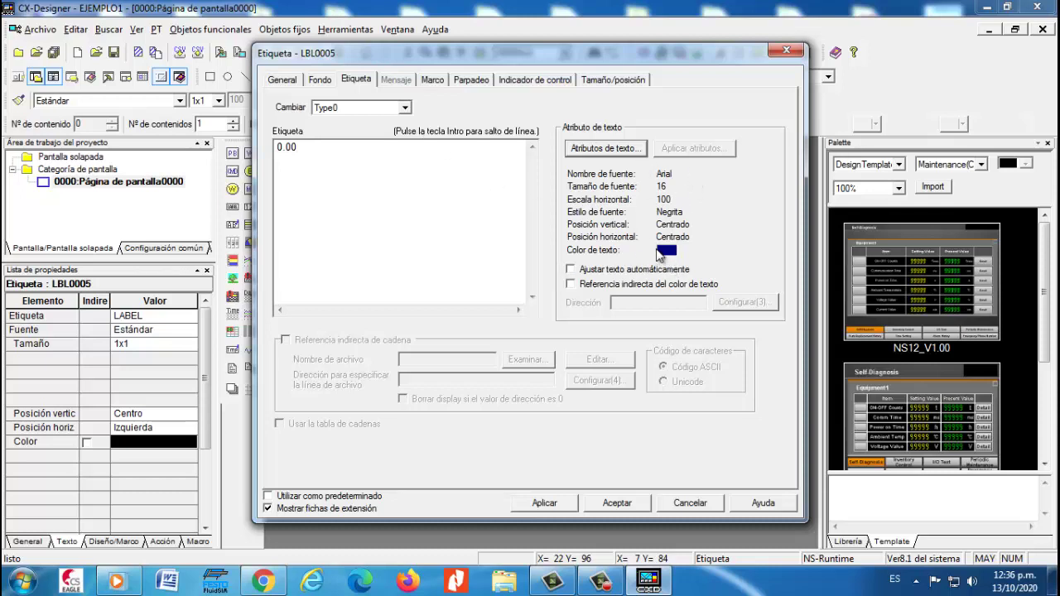
# - Set the label's background fill to light grey and accept the label properties
pyautogui.click(321, 86)
pyautogui.click(354, 129)
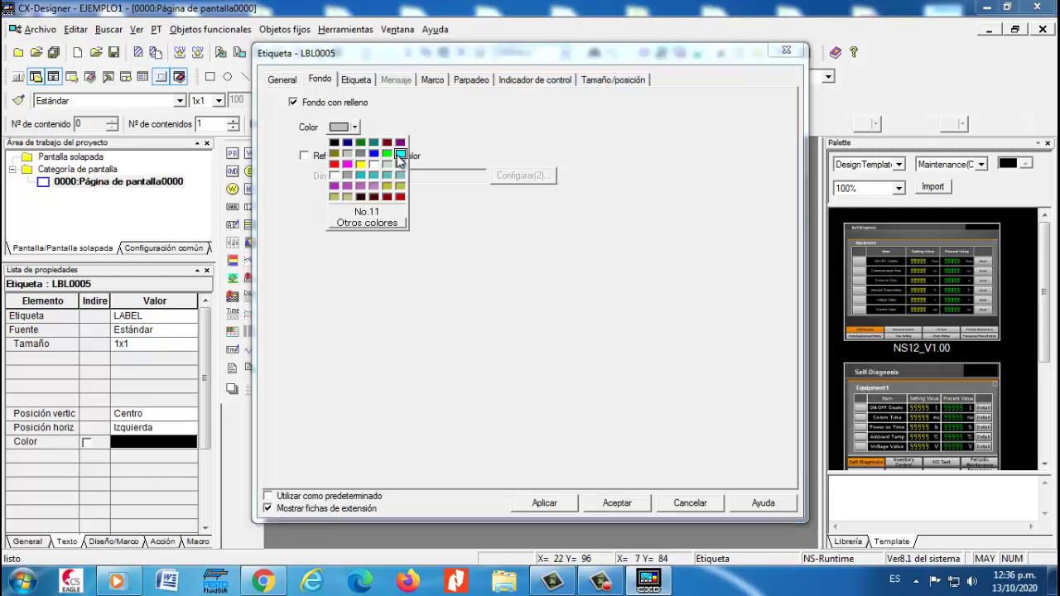
pyautogui.click(400, 155)
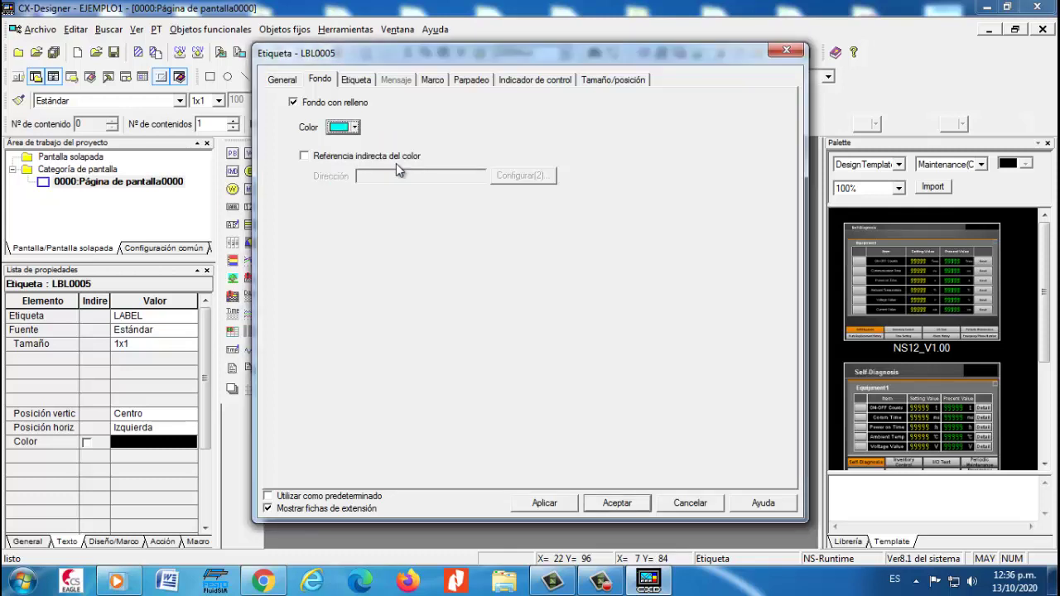
pyautogui.click(358, 129)
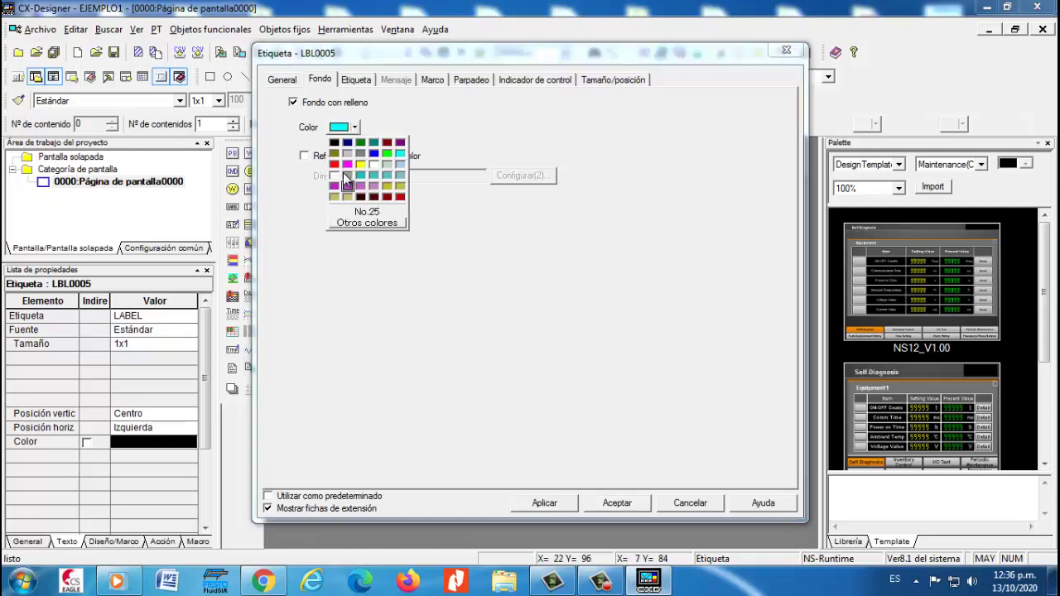
pyautogui.click(346, 154)
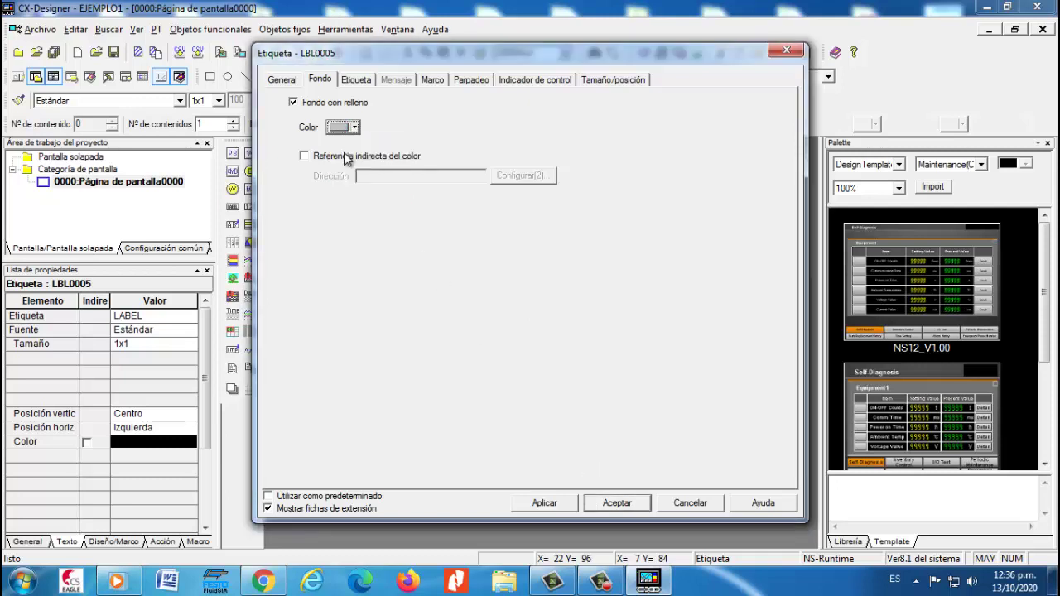
pyautogui.click(615, 507)
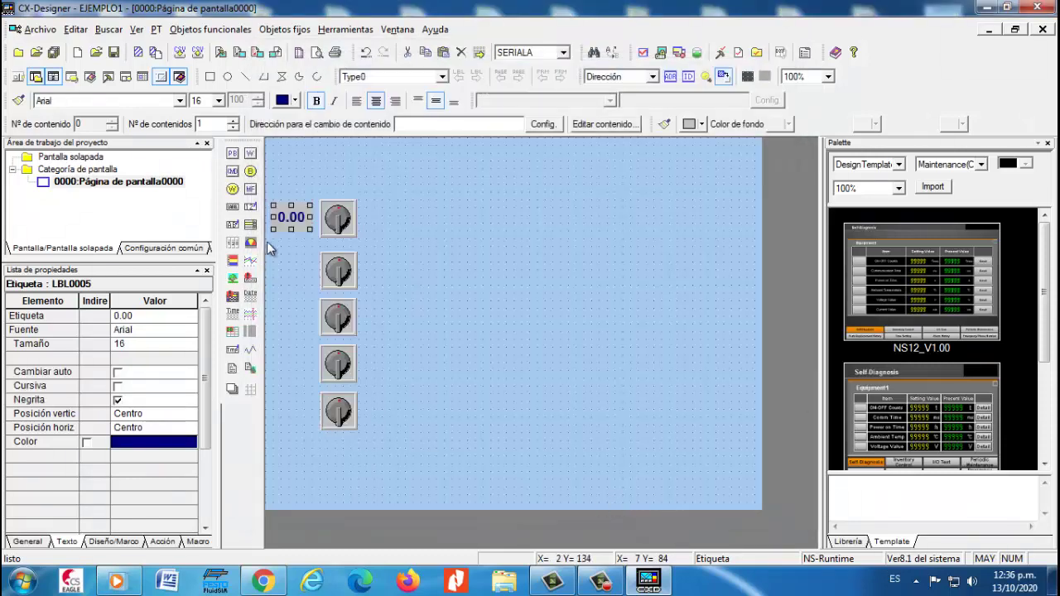
# - Copy the 0.00 label and paste three duplicates onto the screen
pyautogui.rightClick(295, 222)
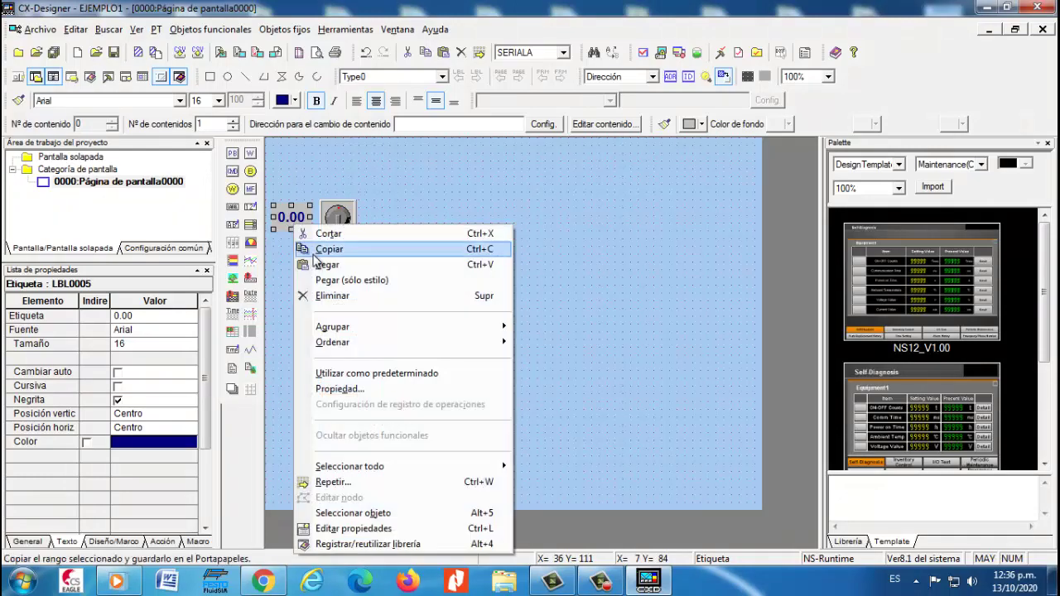
pyautogui.click(316, 250)
pyautogui.rightClick(307, 259)
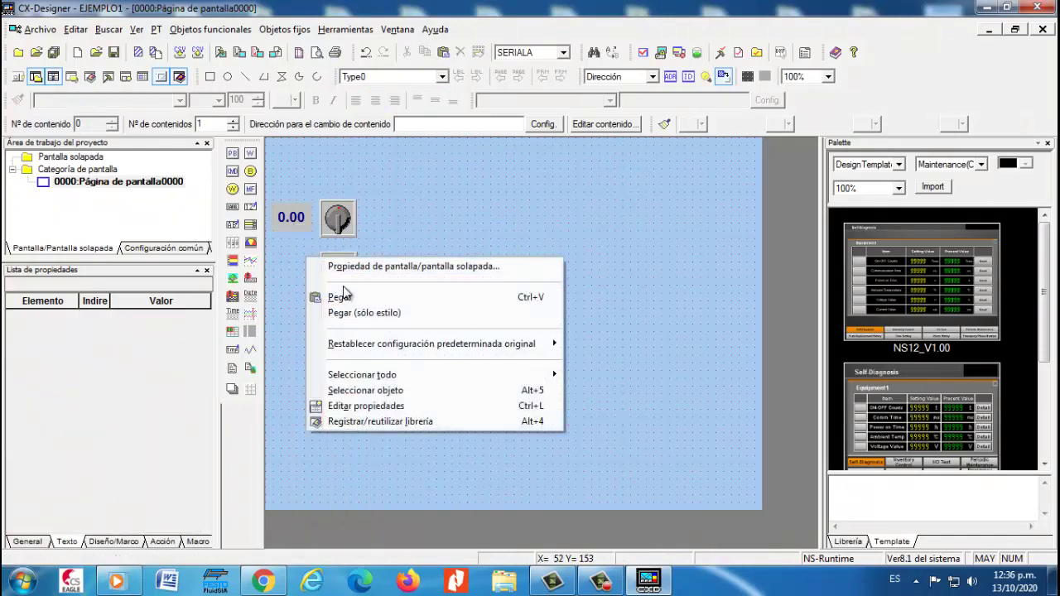
pyautogui.click(341, 297)
pyautogui.rightClick(308, 267)
pyautogui.click(345, 311)
pyautogui.rightClick(317, 282)
pyautogui.click(343, 324)
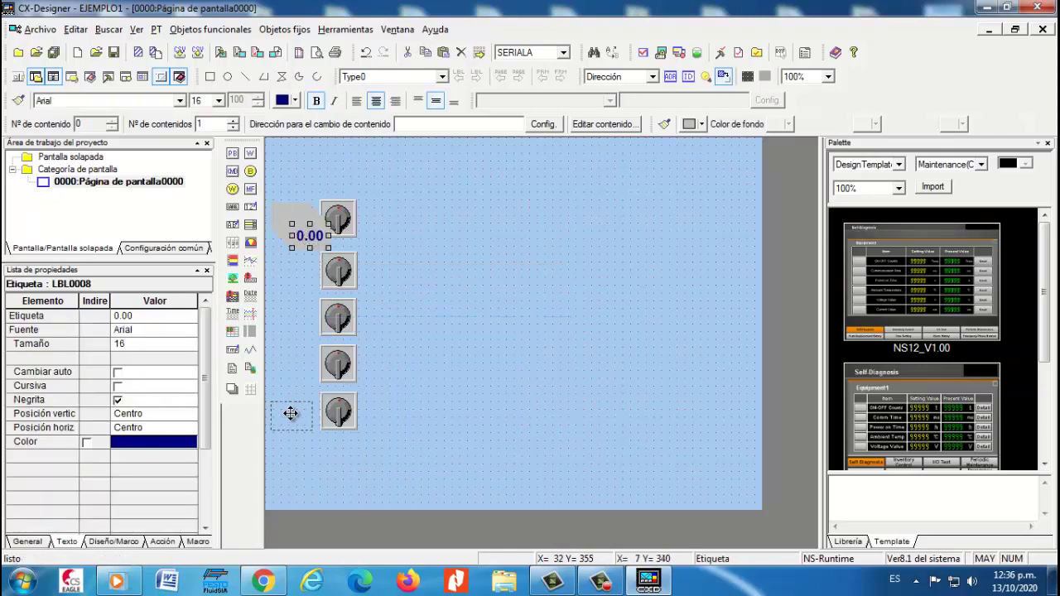
# - Place the three pasted labels to the left of the fifth, fourth and third selector buttons, one beside each
pyautogui.click(291, 412)
pyautogui.click(295, 235)
pyautogui.hotkey('ctrl', 'v')
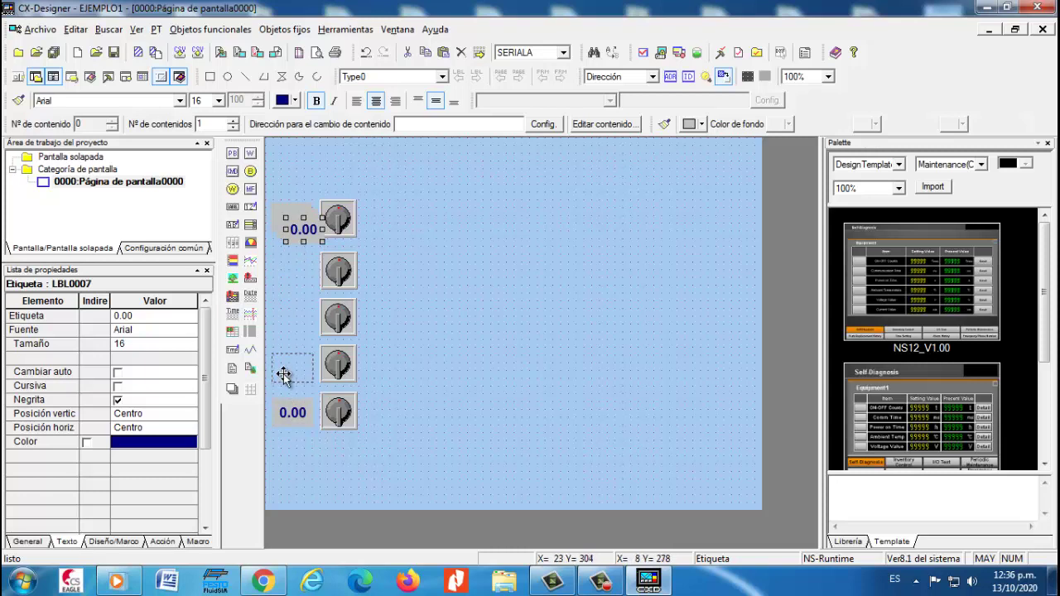
pyautogui.click(282, 374)
pyautogui.click(295, 225)
pyautogui.hotkey('ctrl', 'v')
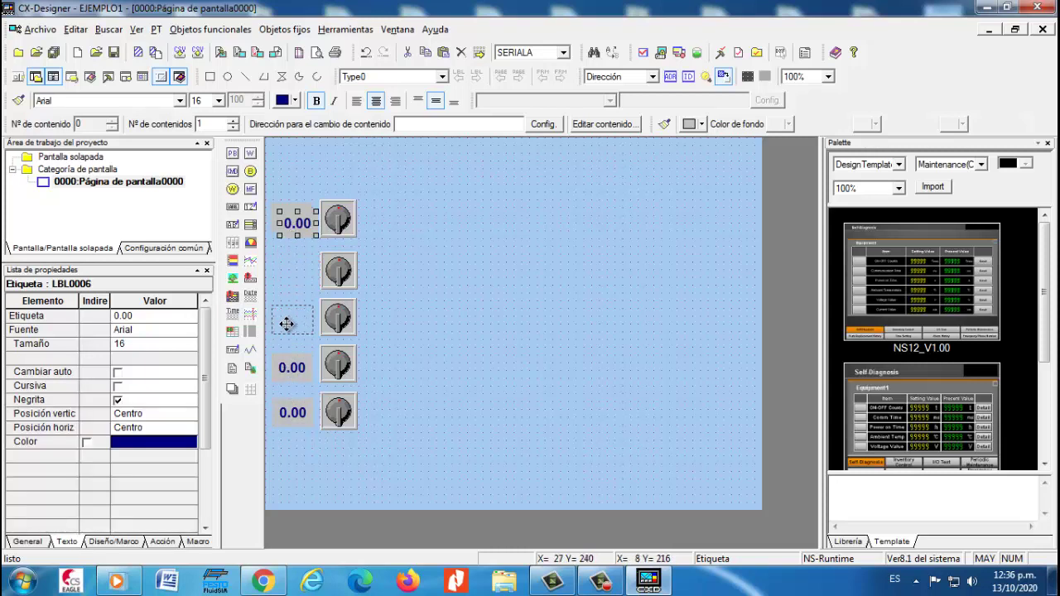
pyautogui.click(286, 324)
# - Paste one more 0.00 label and align it to the left of the second selector button, at about X 10, Y 150
pyautogui.rightClick(280, 255)
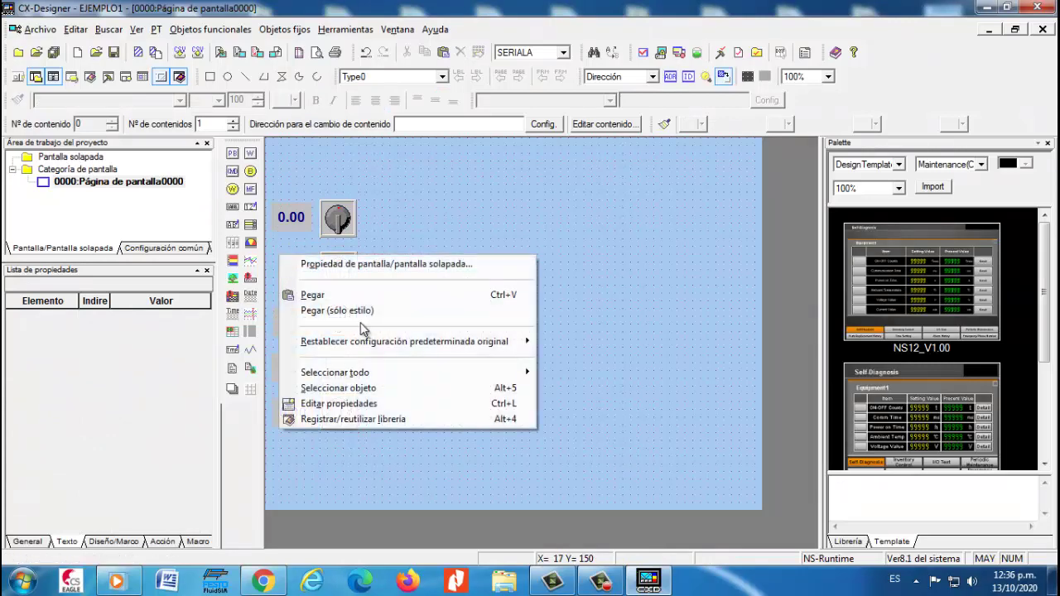
pyautogui.click(331, 295)
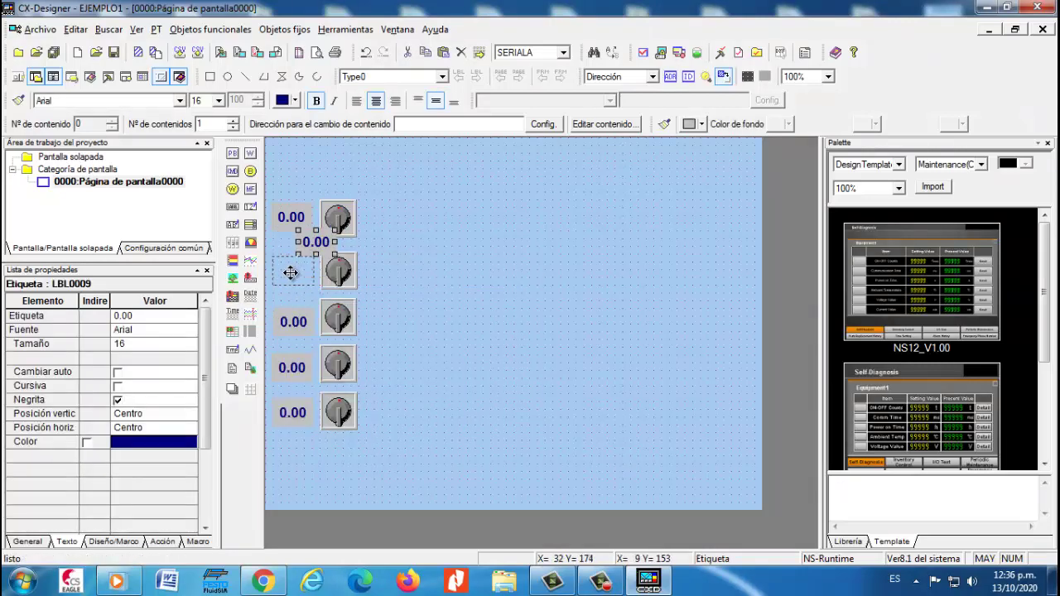
pyautogui.click(291, 273)
pyautogui.moveTo(302, 274)
pyautogui.mouseDown()
pyautogui.moveTo(302, 253)
pyautogui.moveTo(305, 271)
pyautogui.mouseUp()
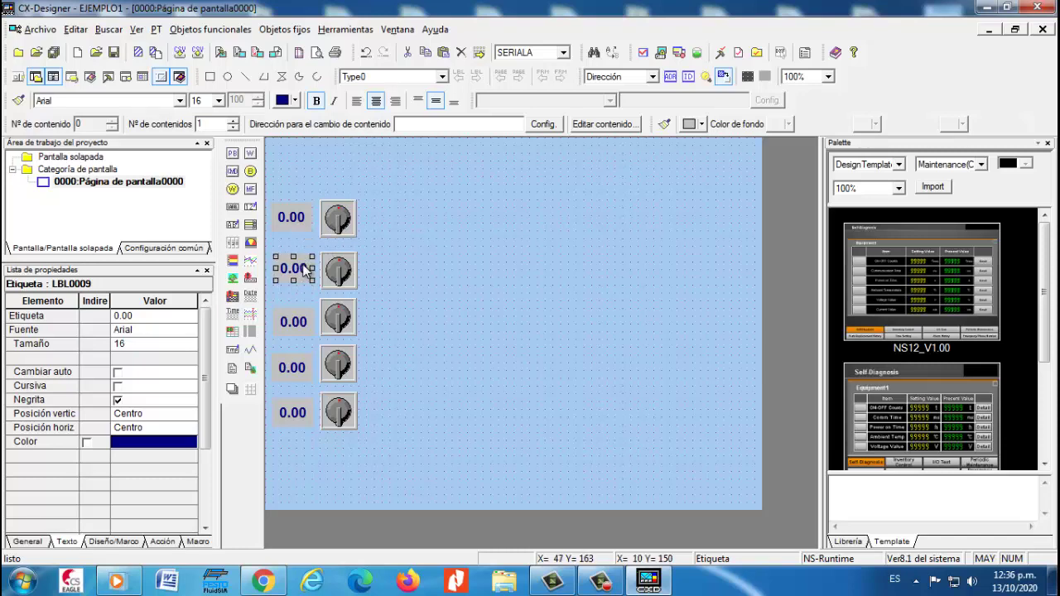
# - Change the label text beside the second selector button to 0.01 and beside the third to 0.02
pyautogui.doubleClick(305, 271)
pyautogui.click(328, 80)
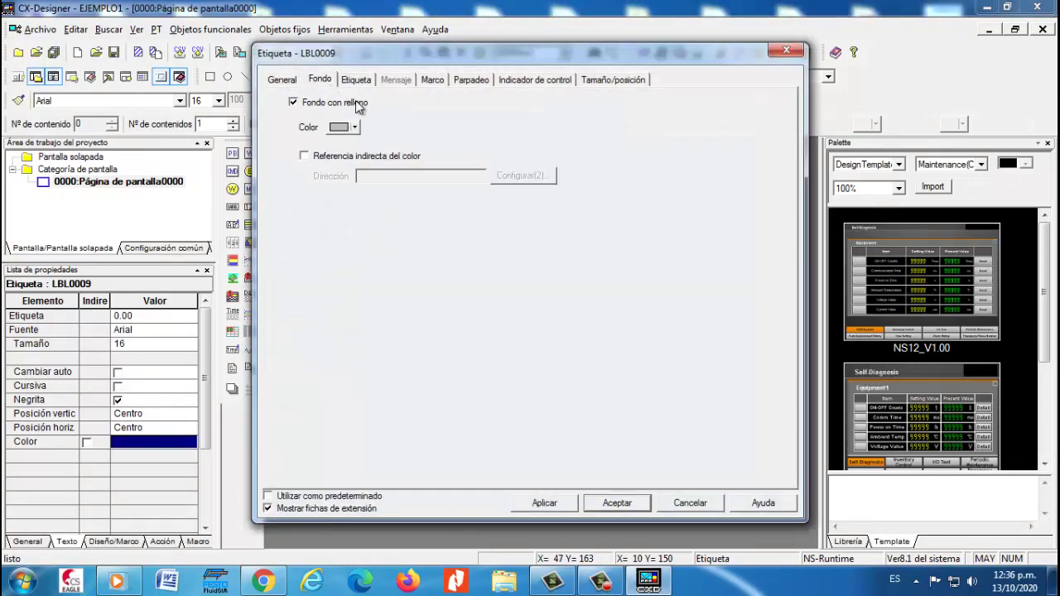
pyautogui.click(358, 80)
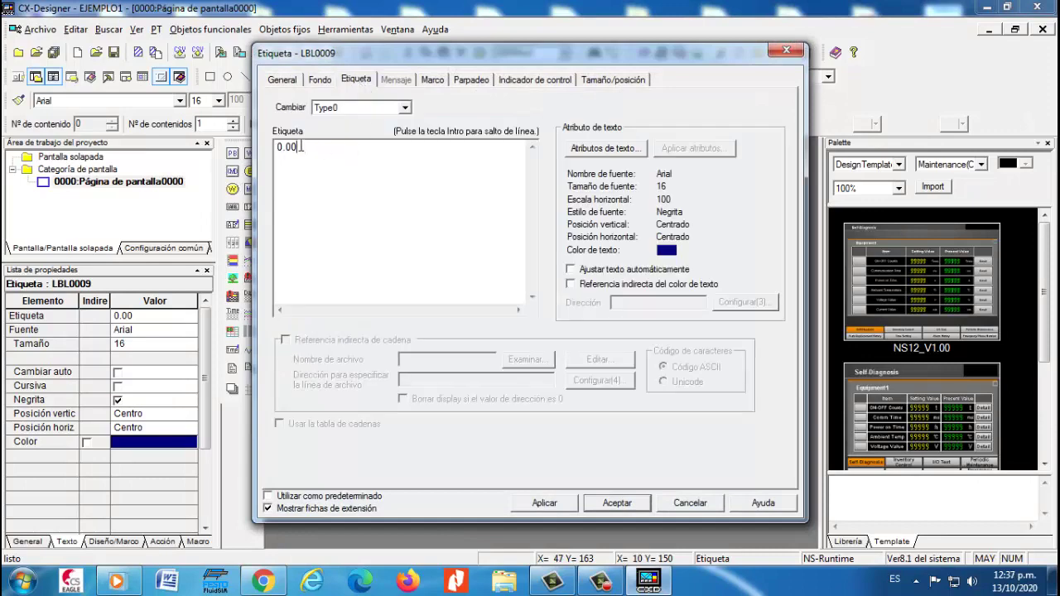
pyautogui.click(613, 502)
pyautogui.doubleClick(294, 332)
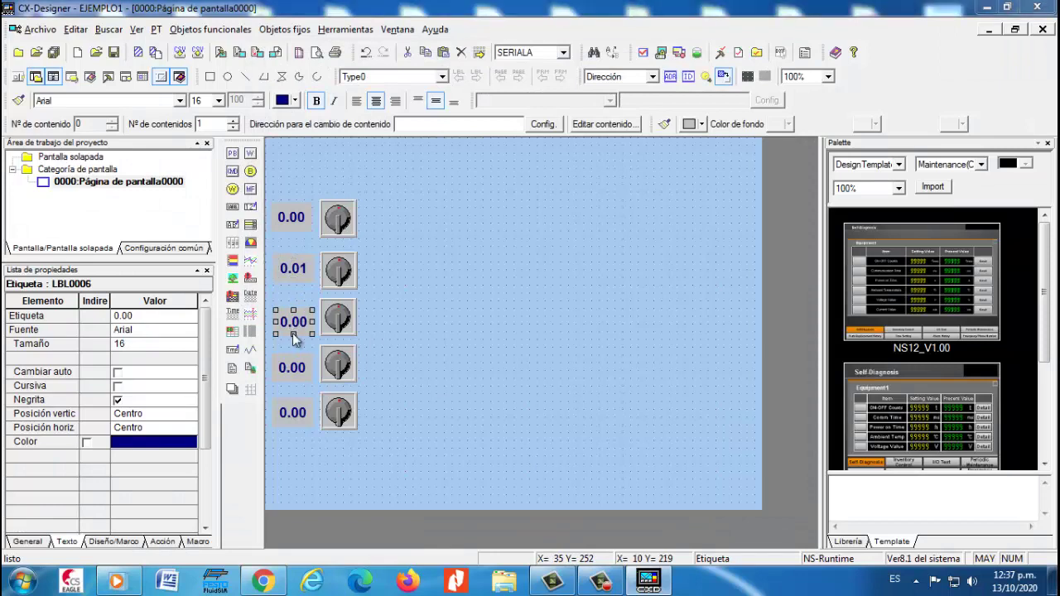
pyautogui.click(320, 81)
pyautogui.click(351, 82)
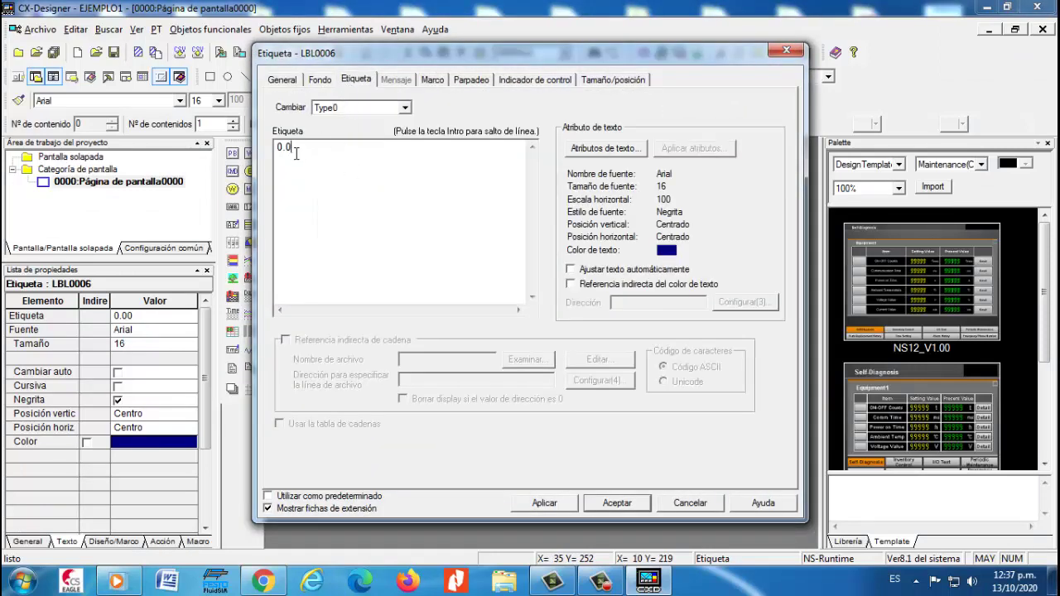
pyautogui.click(616, 503)
# - Change the label text beside the fourth selector button to 0.03 and beside the fifth to 0.04
pyautogui.doubleClick(299, 381)
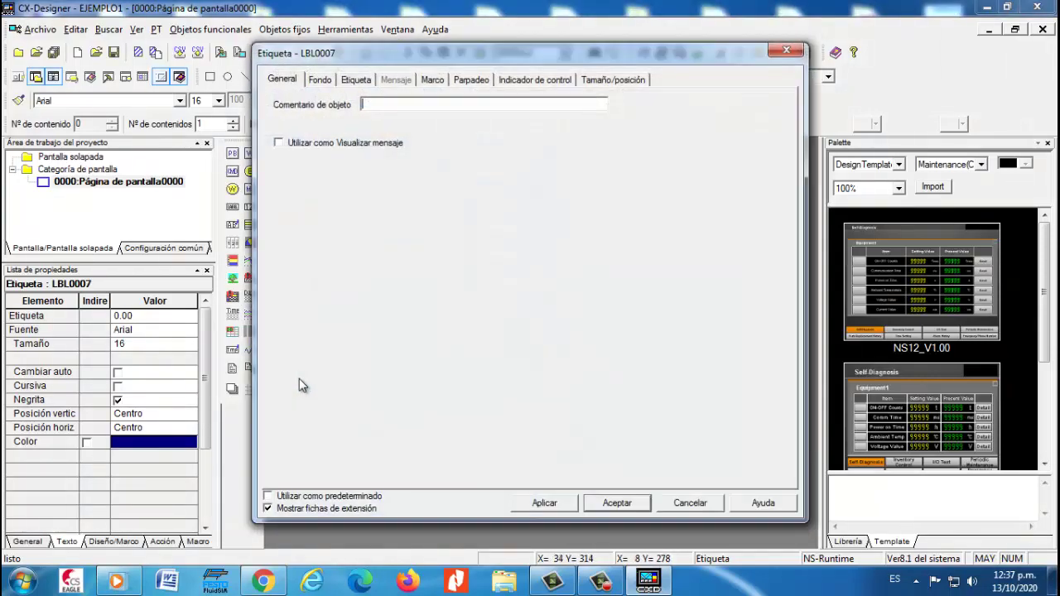
pyautogui.click(356, 79)
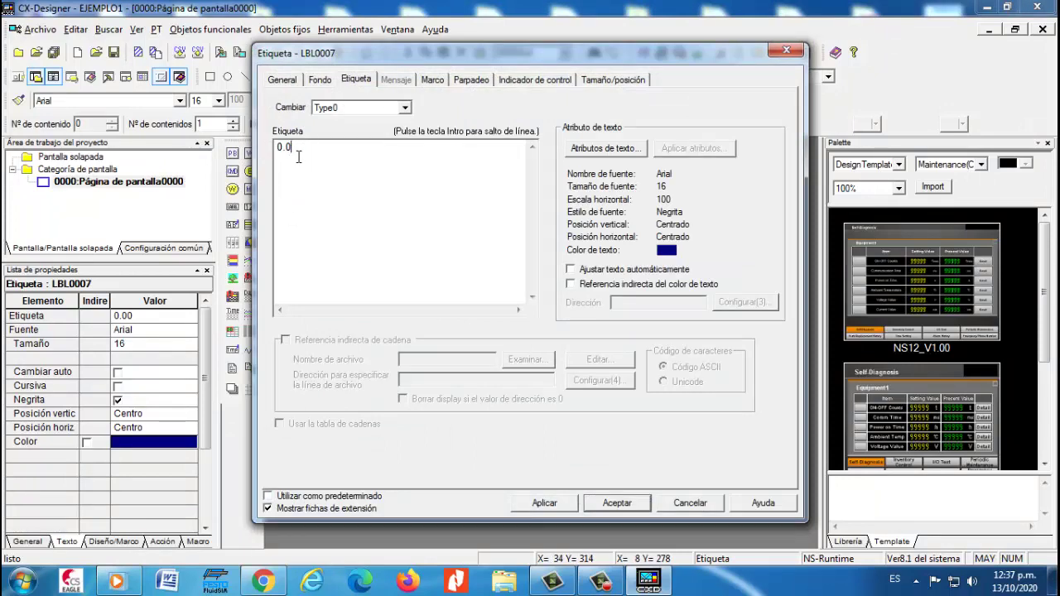
pyautogui.click(617, 503)
pyautogui.doubleClick(292, 420)
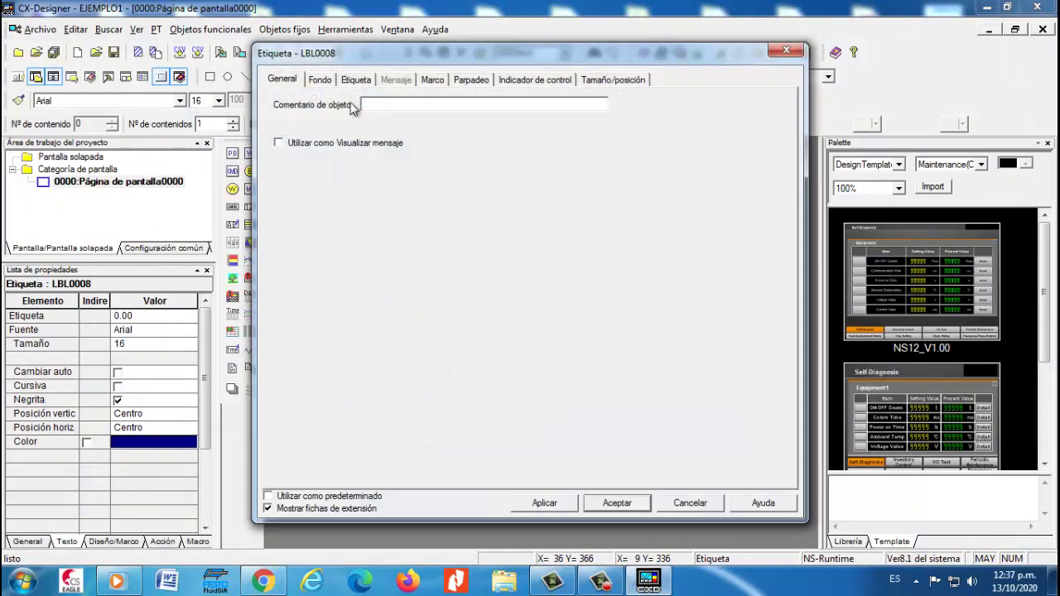
pyautogui.click(365, 81)
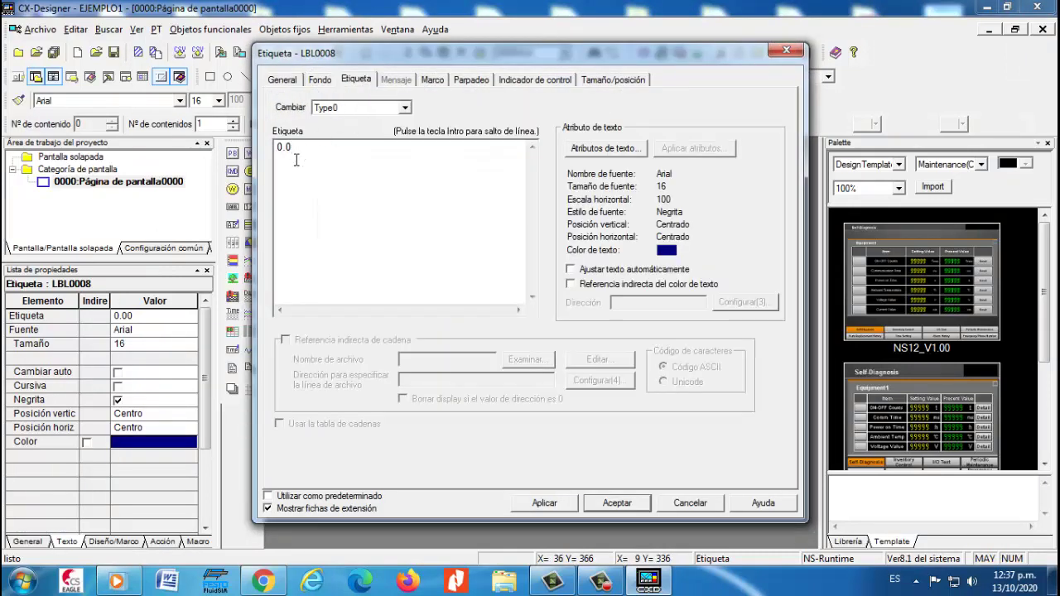
pyautogui.click(617, 503)
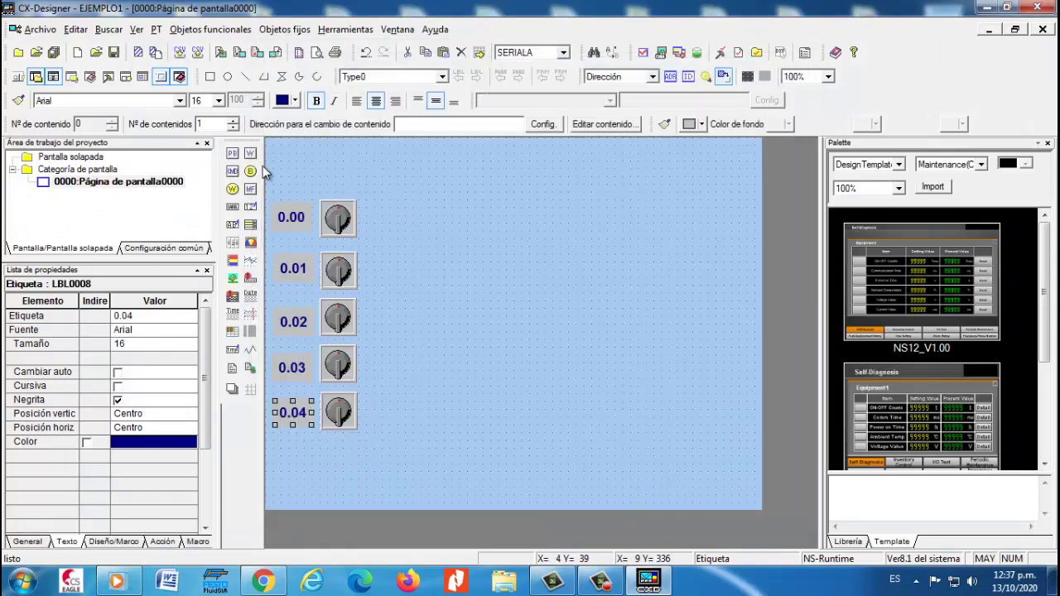
# - Draw a label above the selector buttons at about X 73, Y 31, and set its text to ENTRADAS
pyautogui.click(232, 207)
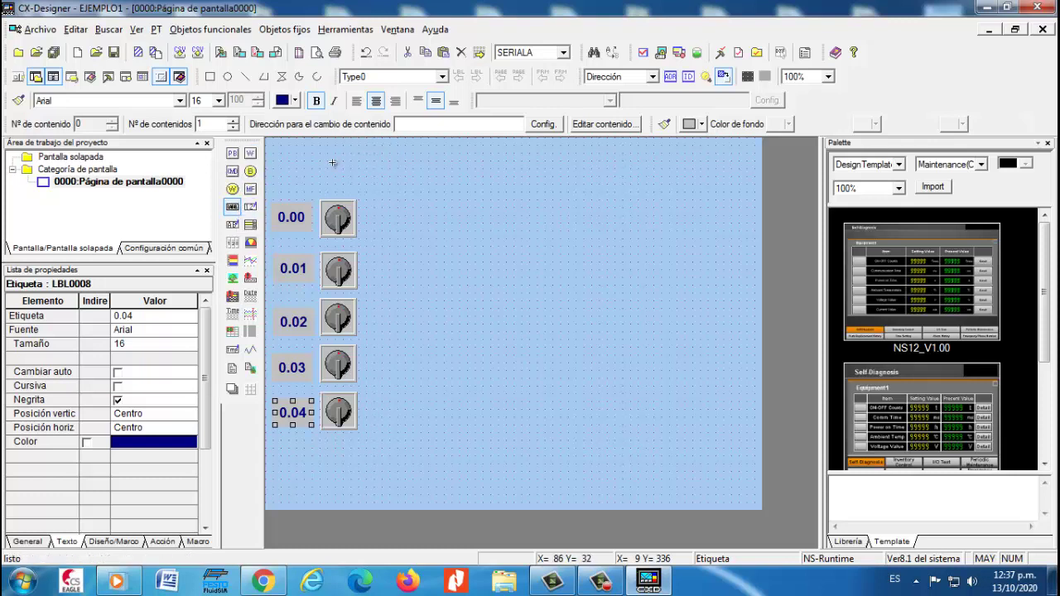
pyautogui.moveTo(324, 161); pyautogui.dragTo(448, 189)
pyautogui.doubleClick(391, 175)
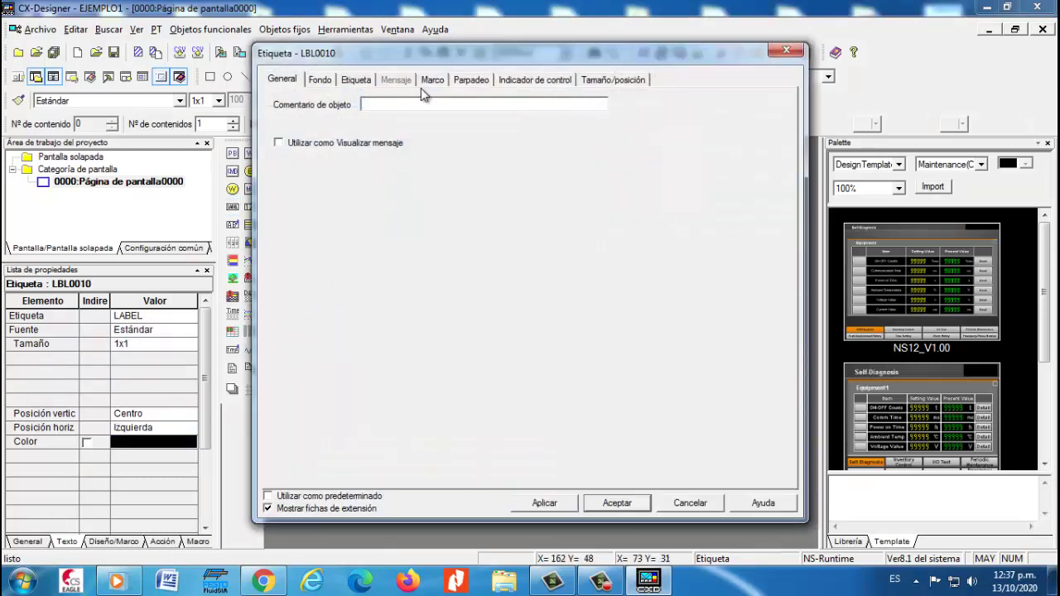
pyautogui.click(355, 79)
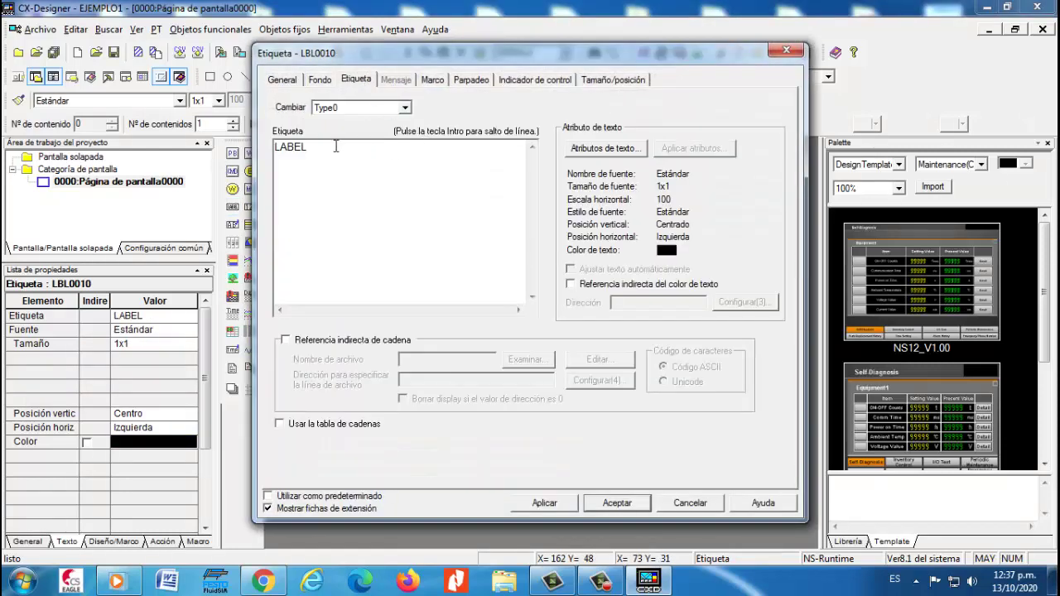
pyautogui.moveTo(324, 144); pyautogui.dragTo(273, 146)
pyautogui.write('e')
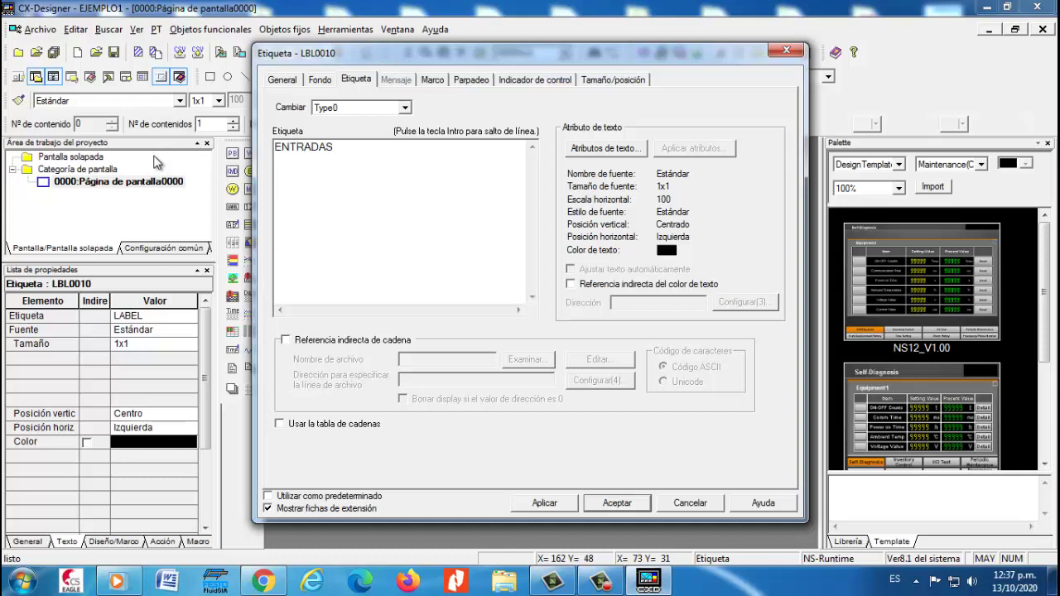
# - Format the ENTRADAS label text as Arial, size 24, bold, blue and horizontally centred, and apply the label's properties
pyautogui.click(630, 151)
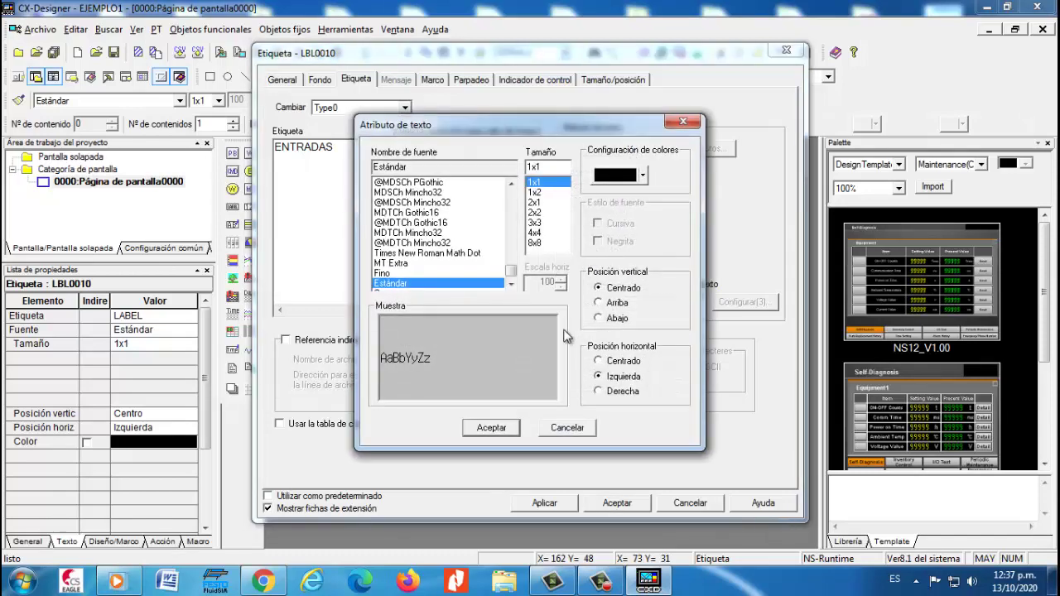
pyautogui.click(607, 362)
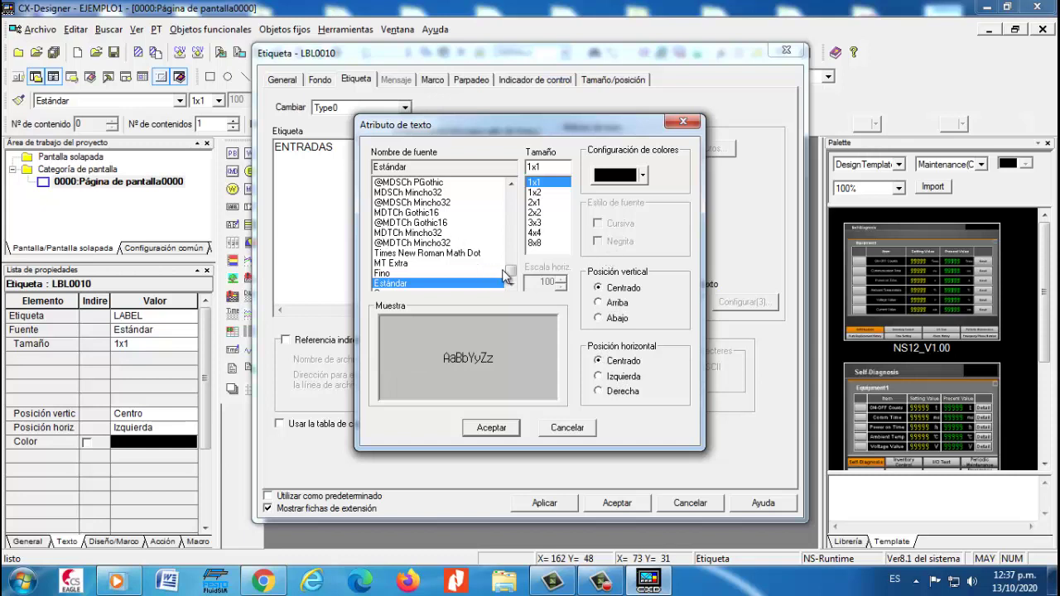
pyautogui.scroll(5, 512, 192)
pyautogui.scroll(5, 512, 196)
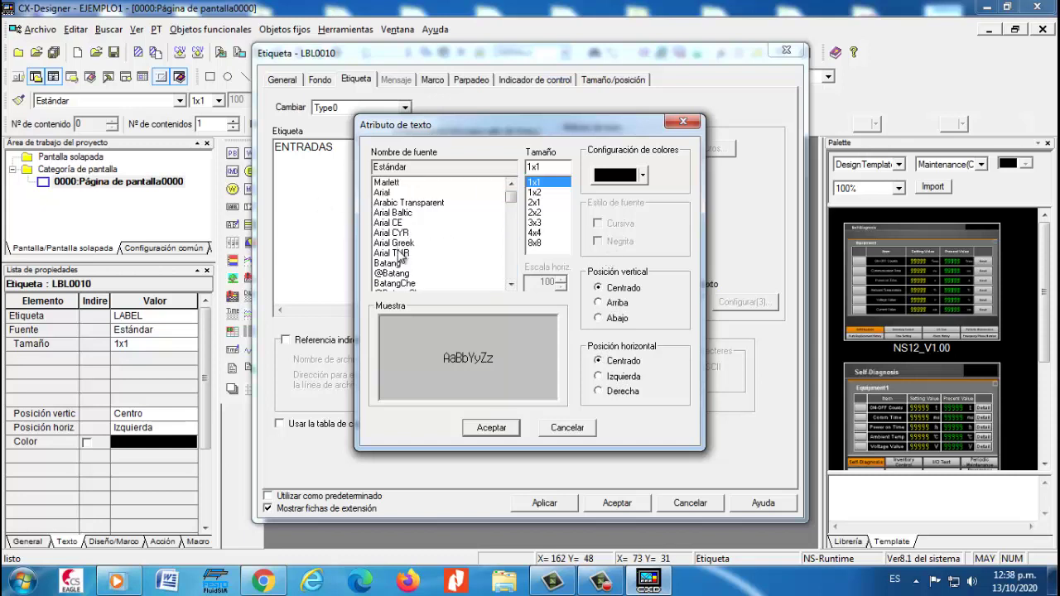
pyautogui.click(397, 193)
pyautogui.click(598, 241)
pyautogui.scroll(-3, 566, 222)
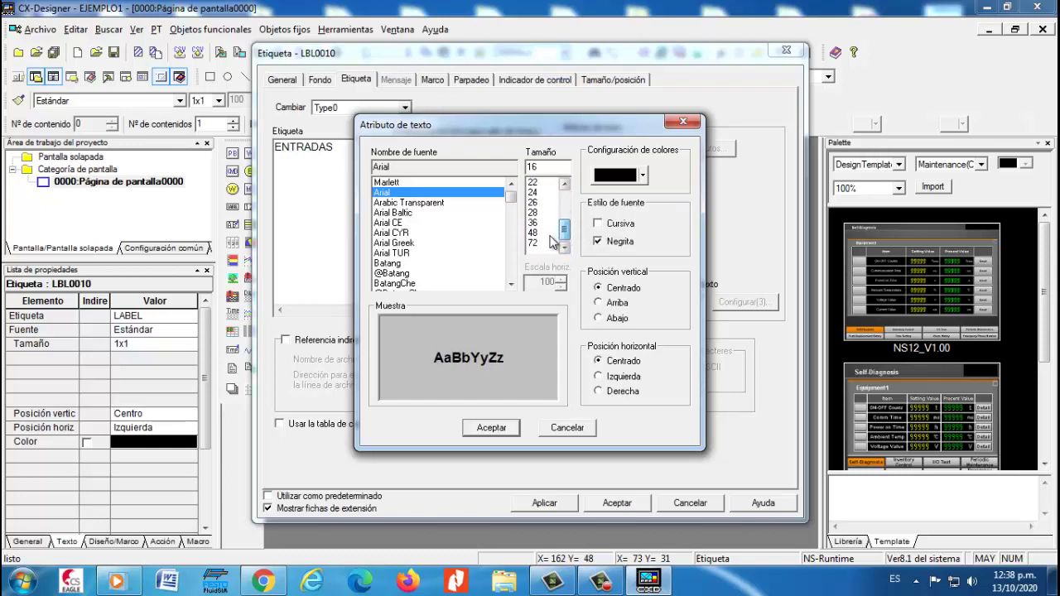
pyautogui.click(541, 193)
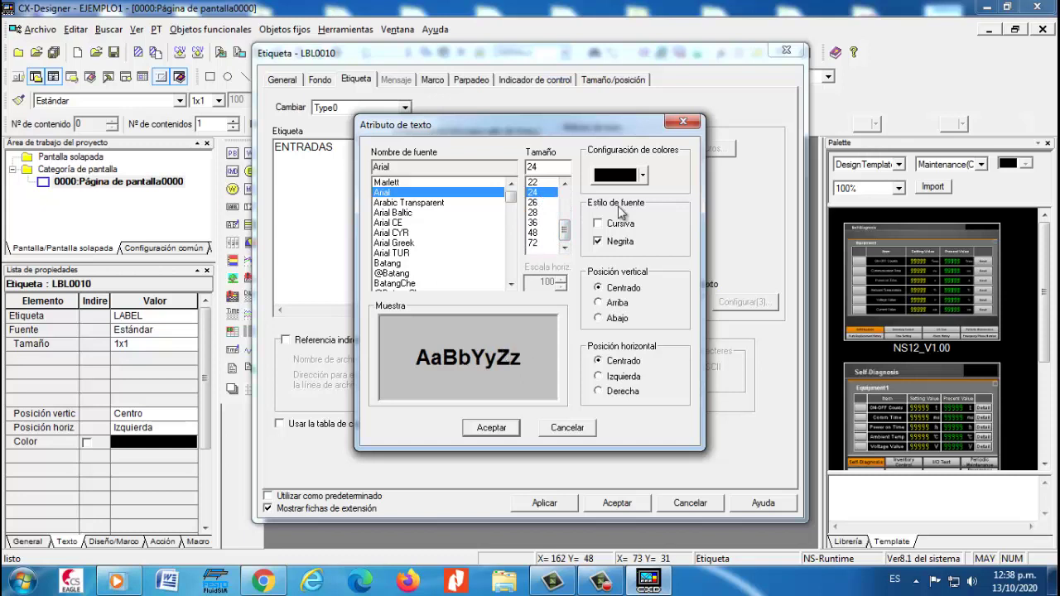
pyautogui.click(643, 175)
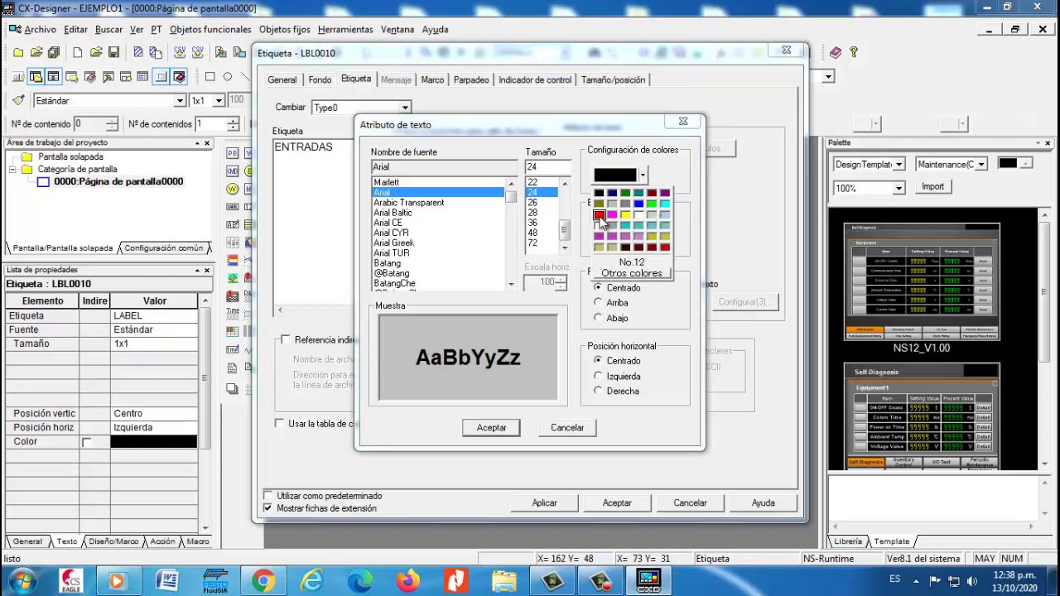
pyautogui.click(639, 205)
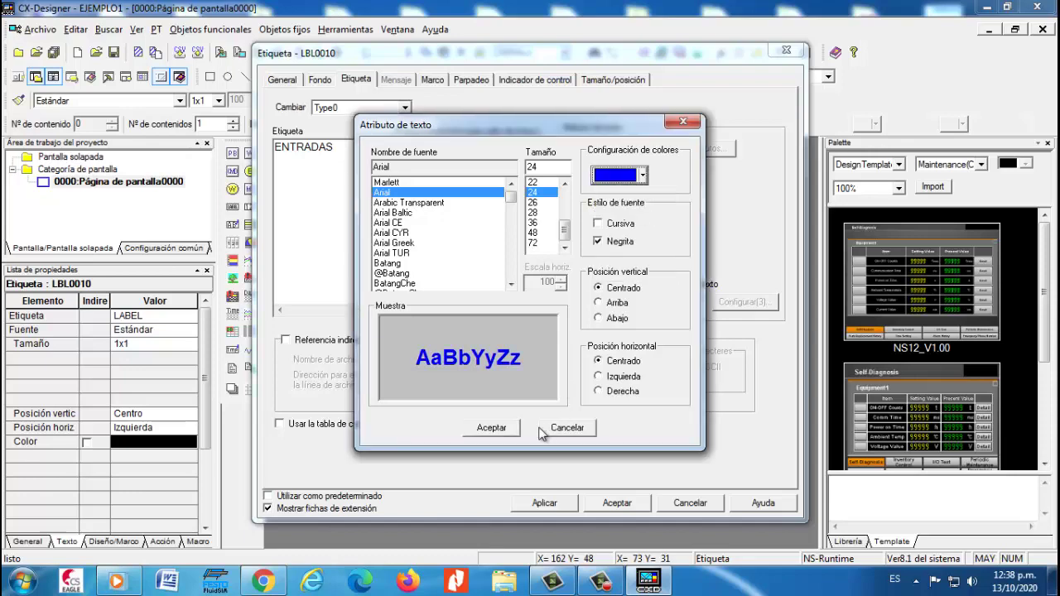
pyautogui.click(491, 428)
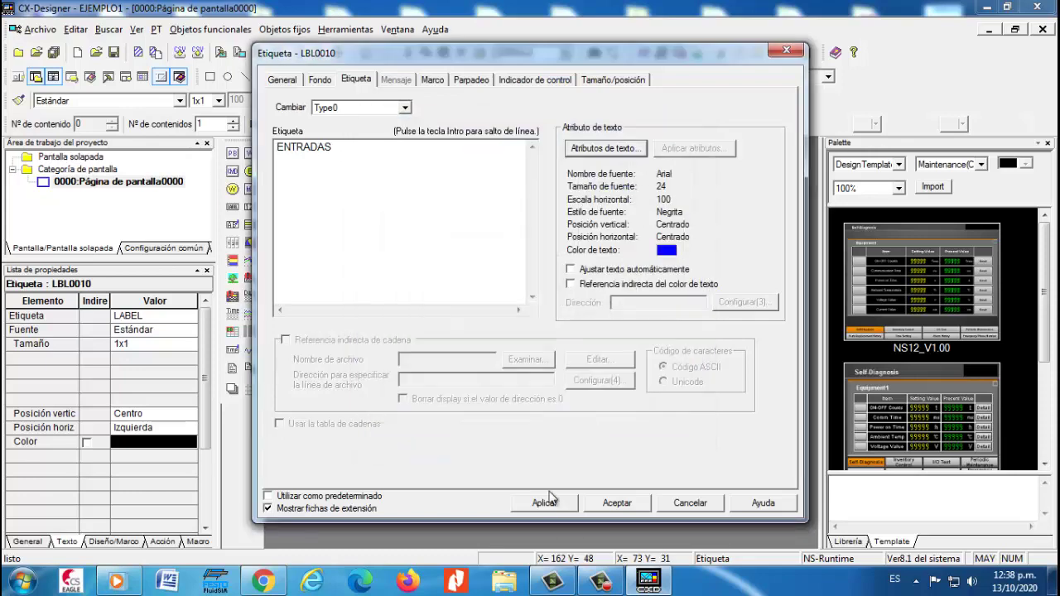
pyautogui.click(618, 503)
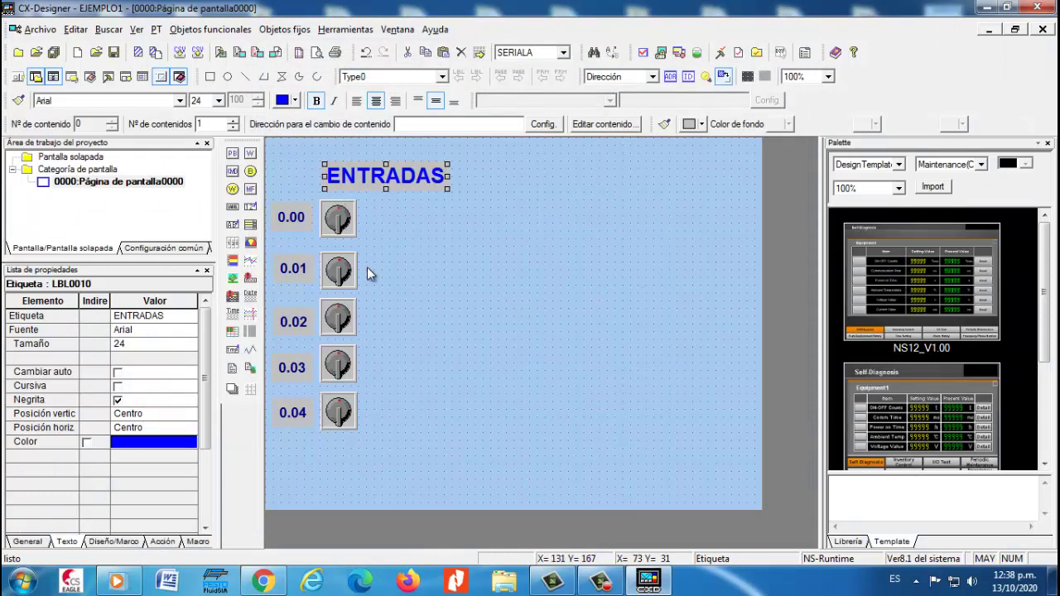
# - Set the write address of the selector button labelled 0.01 to SERIALA:00000.01
pyautogui.click(343, 222)
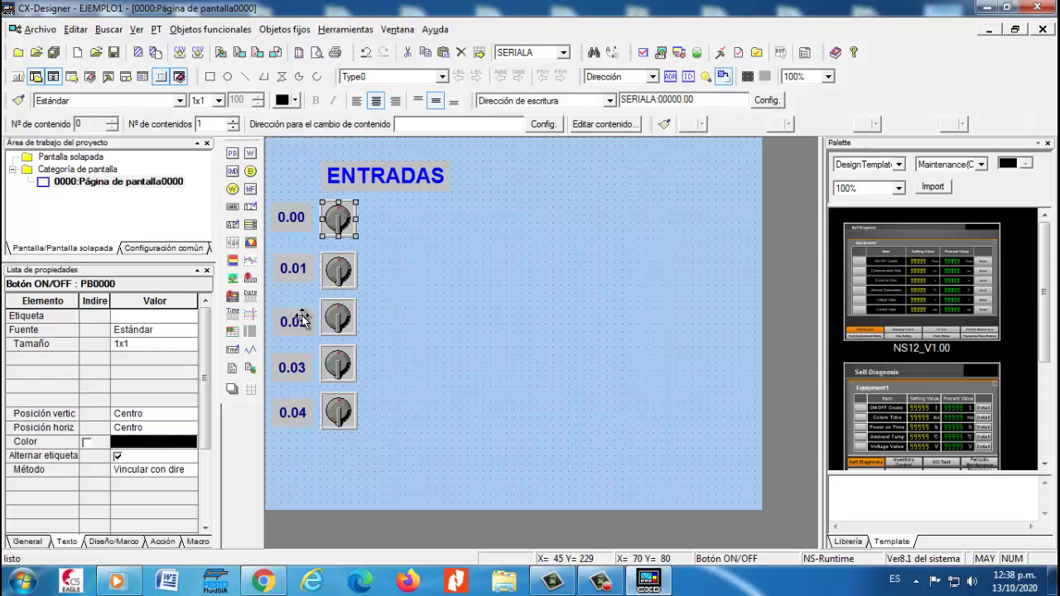
pyautogui.click(332, 274)
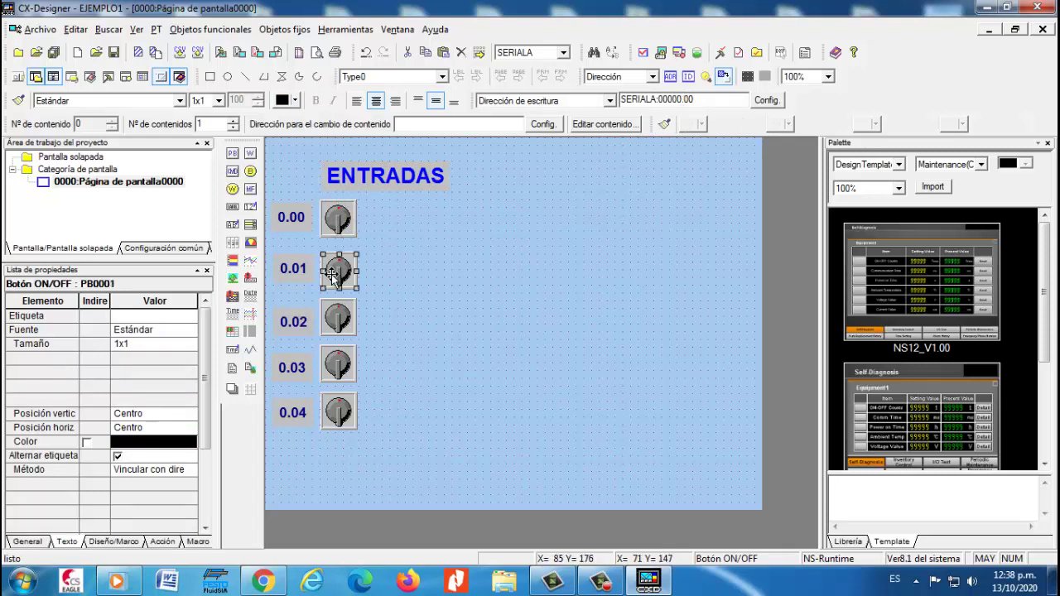
pyautogui.click(702, 100)
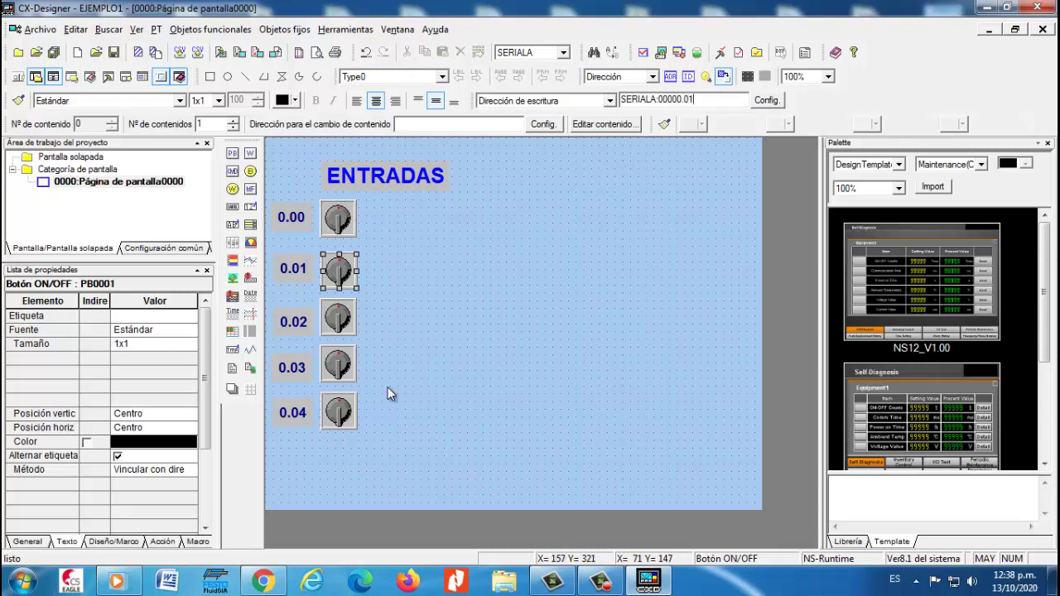
pyautogui.press('Return')
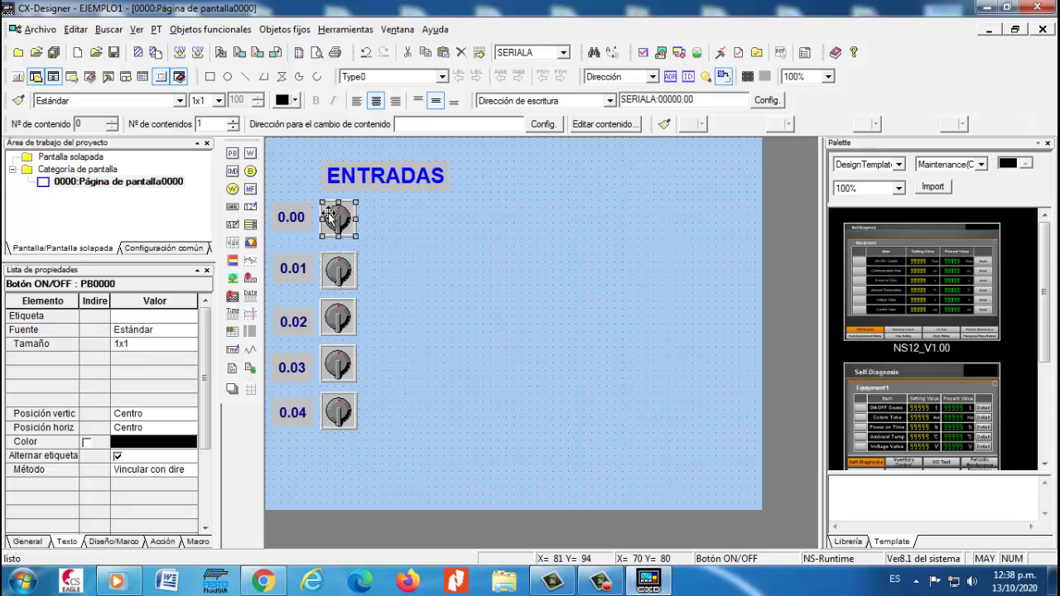
# - Set the write addresses of the selector buttons labelled 0.02 and 0.03 to SERIALA:00000.02 and SERIALA:00000.03
pyautogui.click(344, 324)
pyautogui.doubleClick(344, 323)
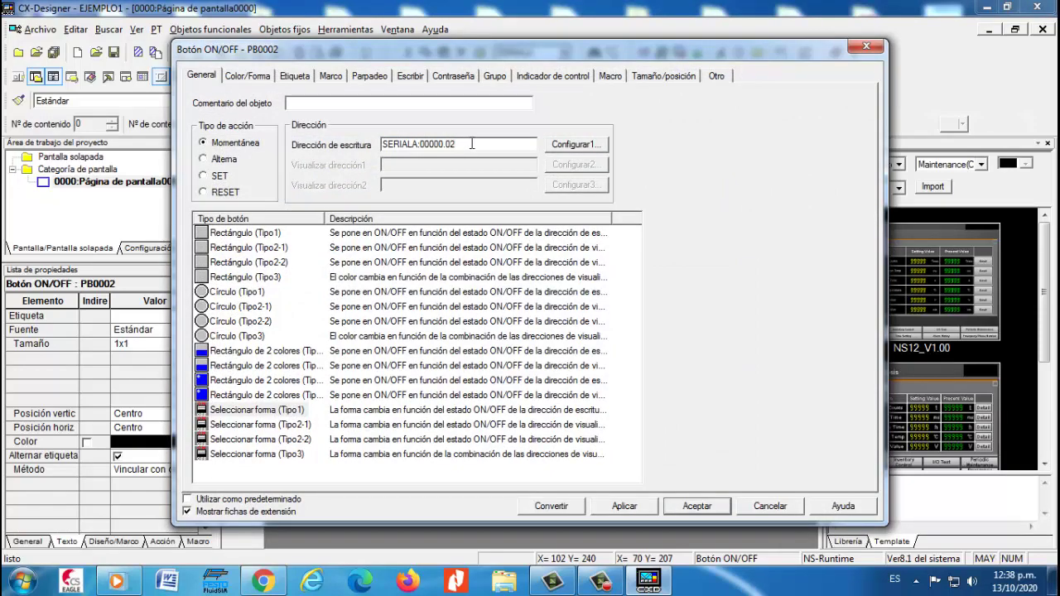
pyautogui.press('Return')
pyautogui.doubleClick(340, 367)
pyautogui.press('Return')
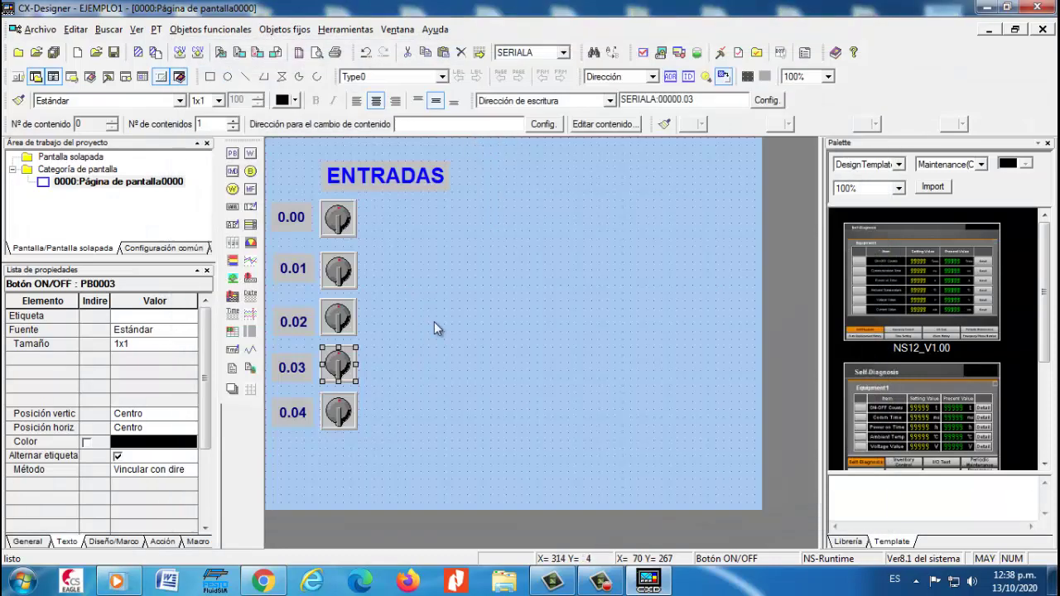
# - Set the write address of the selector button labelled 0.04 to SERIALA:00000.04 and review the other four buttons' addresses
pyautogui.click(340, 410)
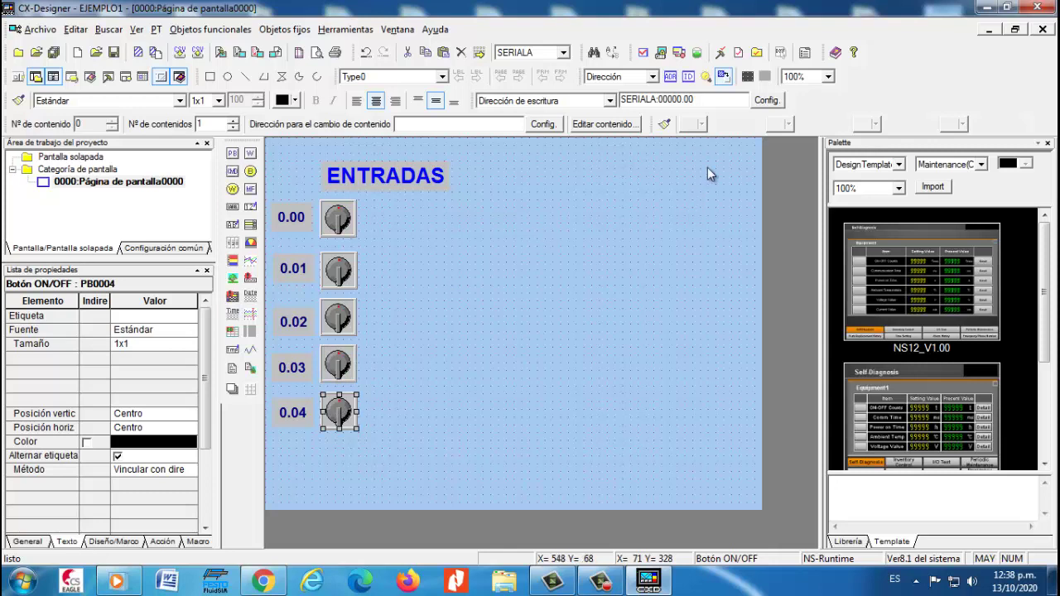
pyautogui.click(701, 102)
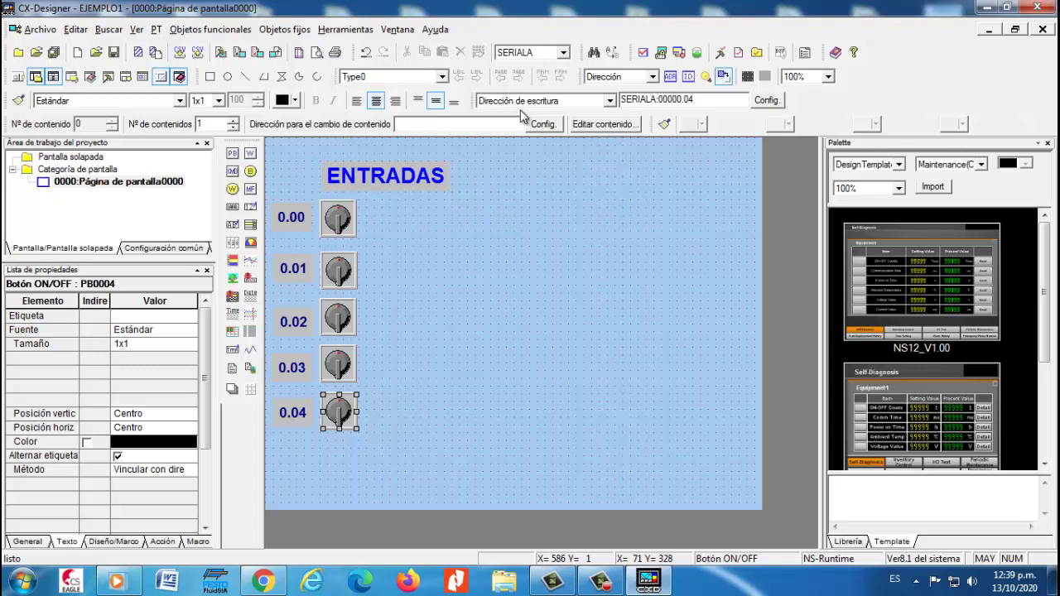
pyautogui.click(341, 363)
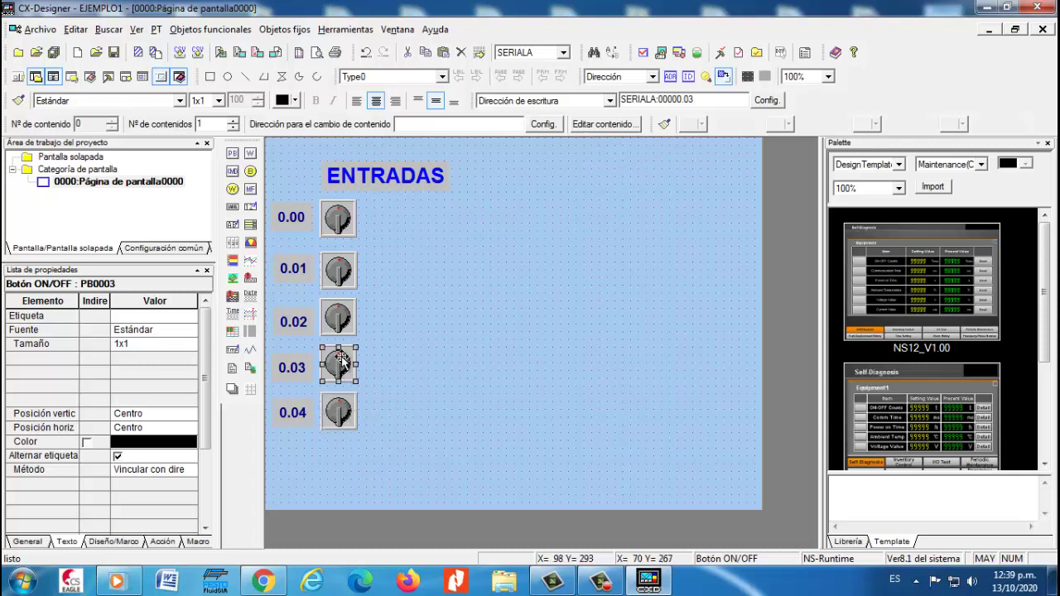
pyautogui.click(341, 323)
pyautogui.click(341, 270)
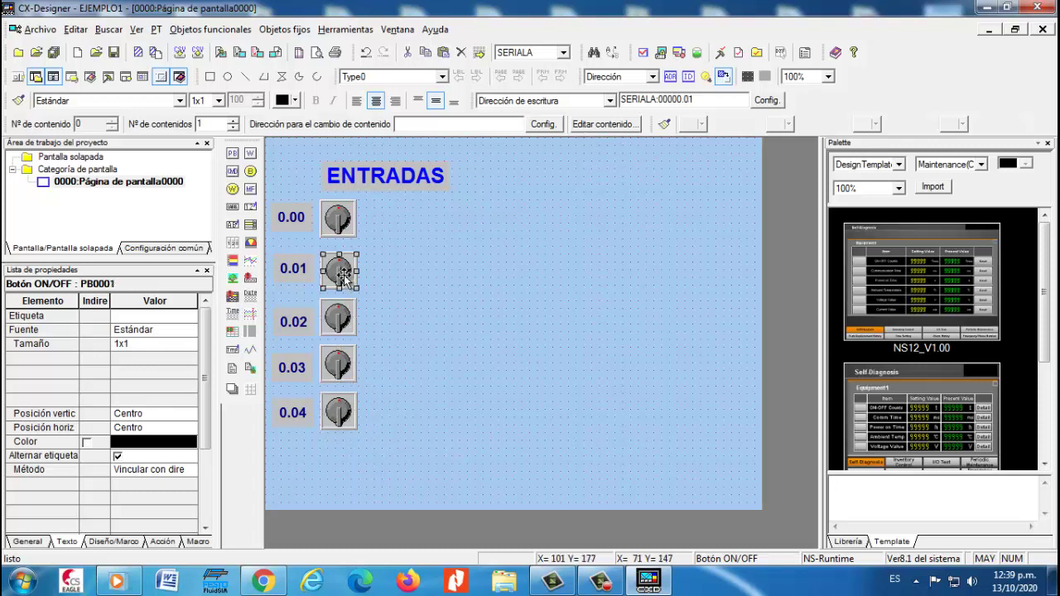
pyautogui.click(342, 213)
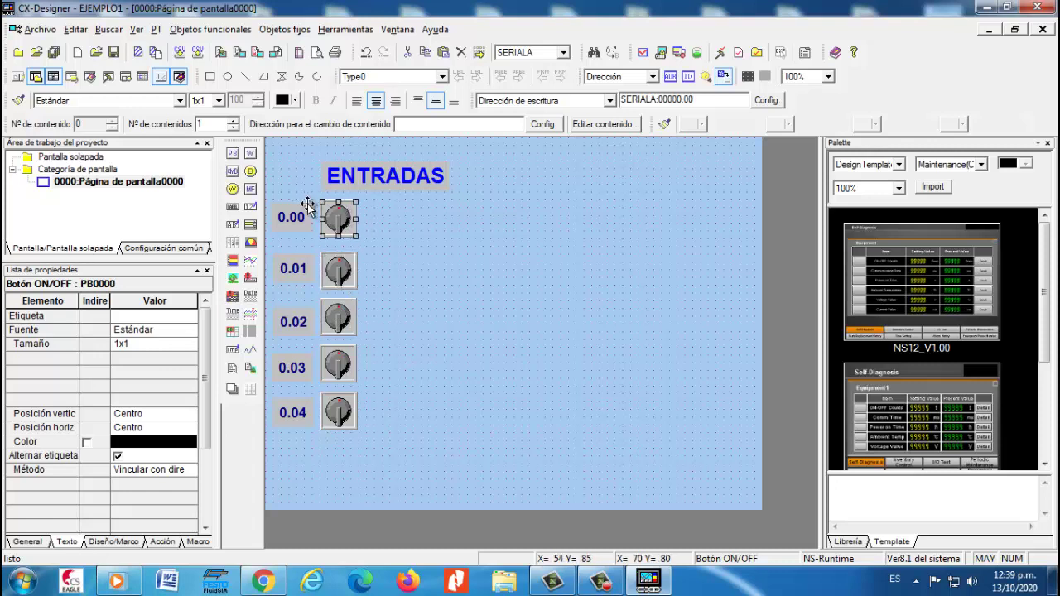
# - Draw a bit lamp to the right of the 0.00 selector button at about X 170, Y 85, and copy it
pyautogui.click(252, 173)
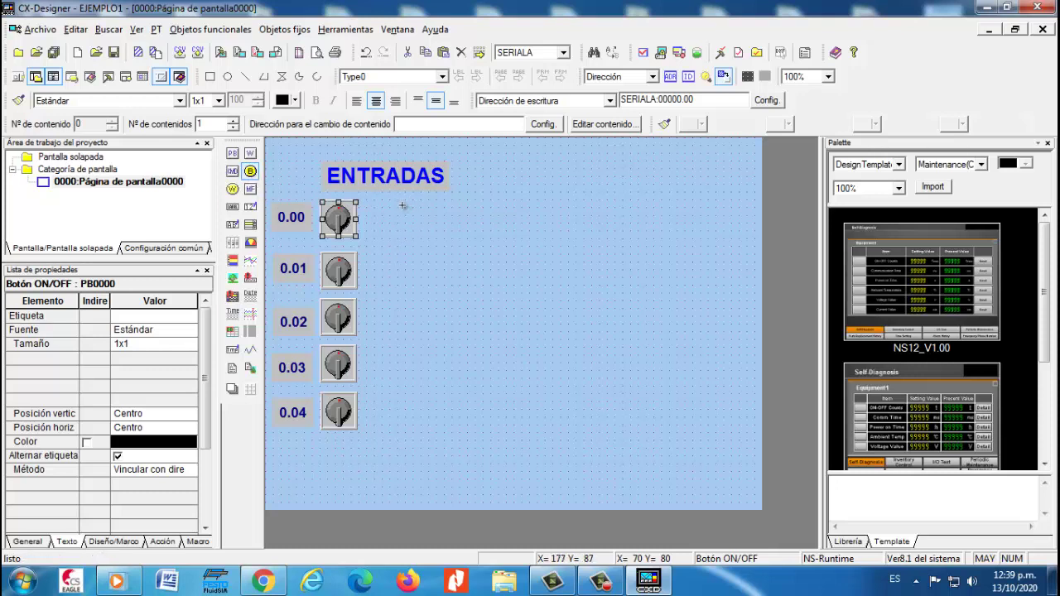
pyautogui.moveTo(403, 206); pyautogui.dragTo(437, 238)
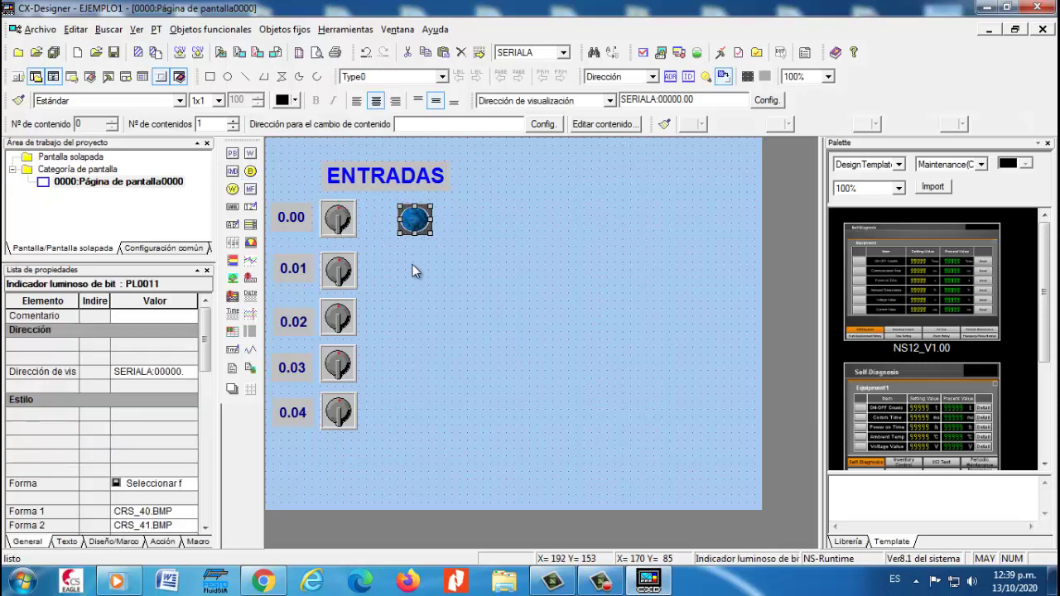
pyautogui.rightClick(419, 225)
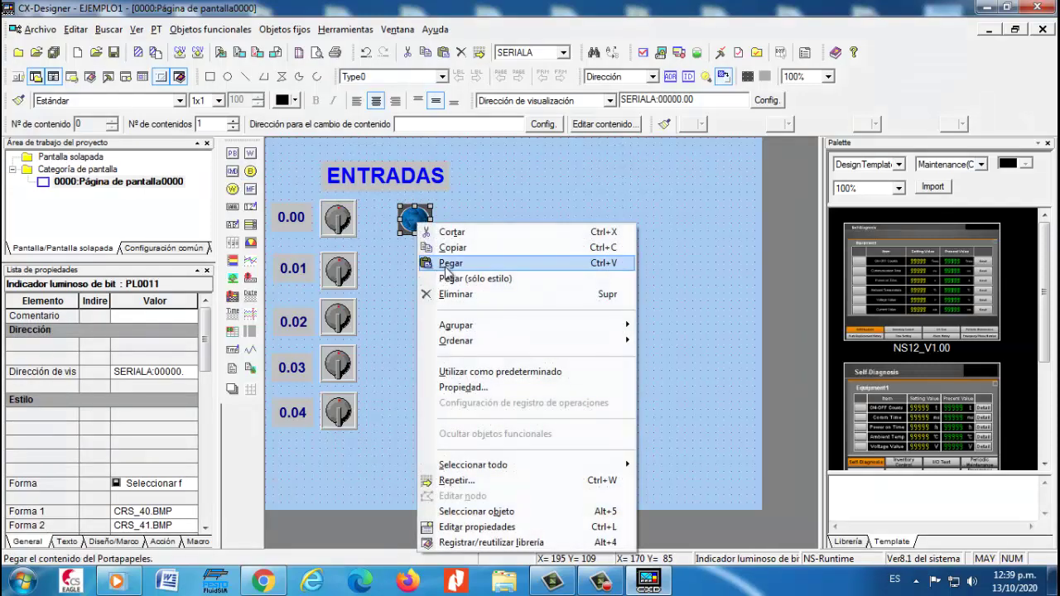
pyautogui.click(452, 248)
# - Paste four copies of the bit lamp onto the screen page
pyautogui.rightClick(416, 279)
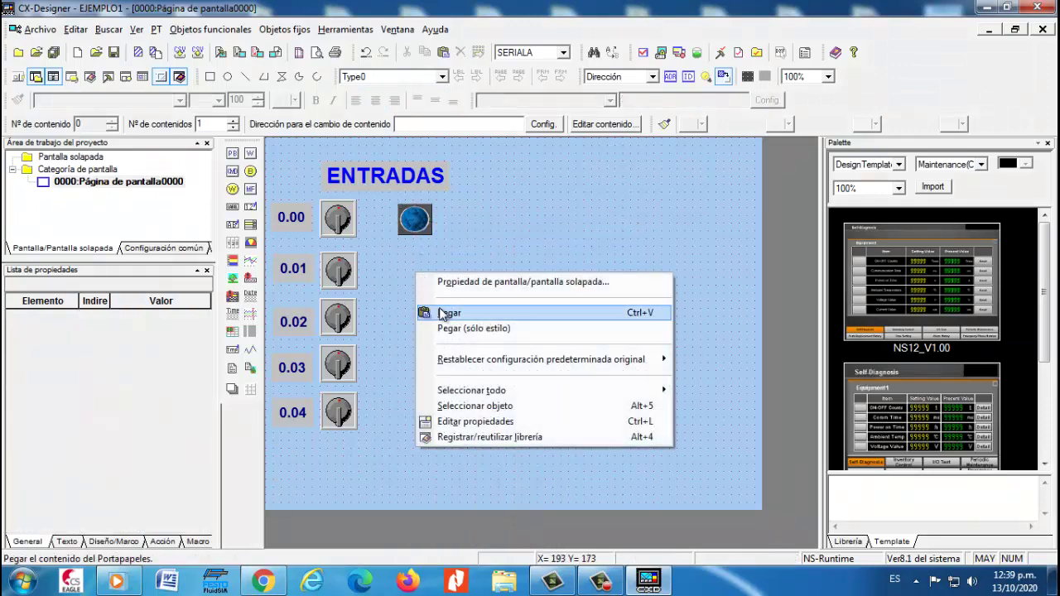
pyautogui.click(434, 310)
pyautogui.rightClick(436, 303)
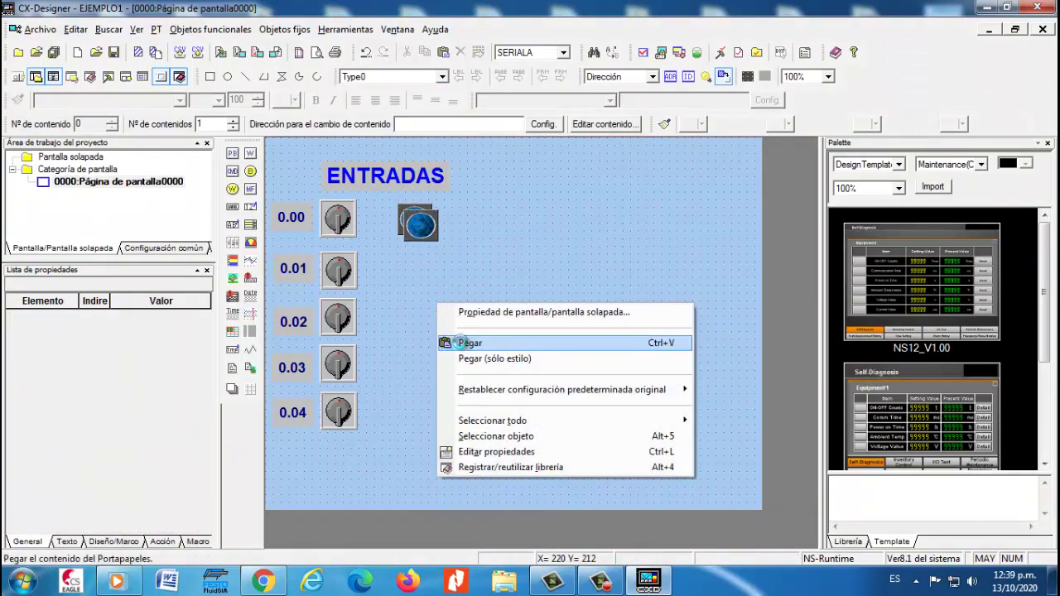
pyautogui.click(466, 342)
pyautogui.rightClick(455, 336)
pyautogui.click(486, 377)
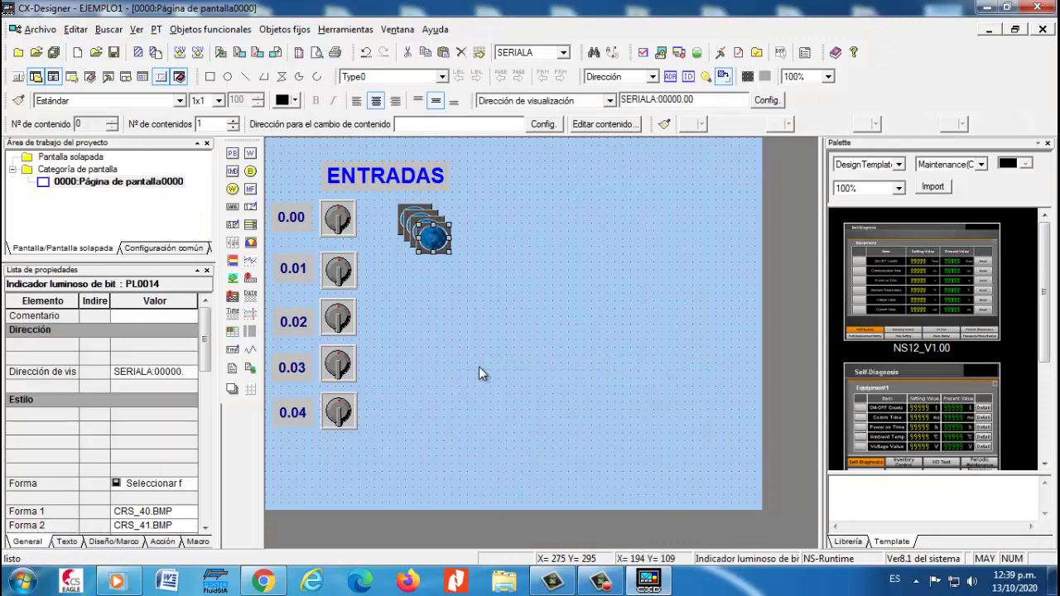
pyautogui.rightClick(479, 367)
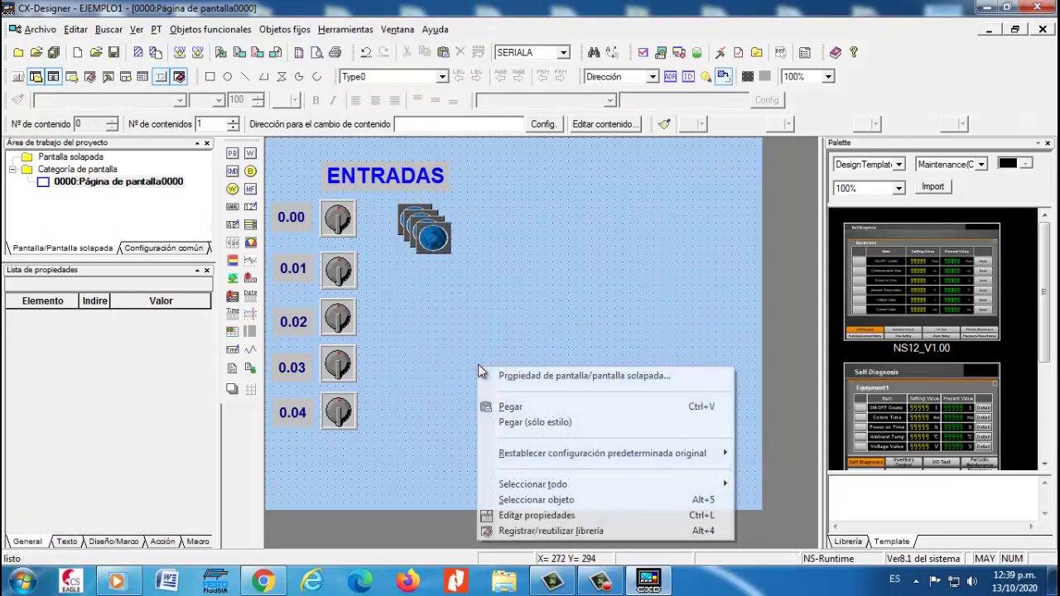
pyautogui.click(514, 406)
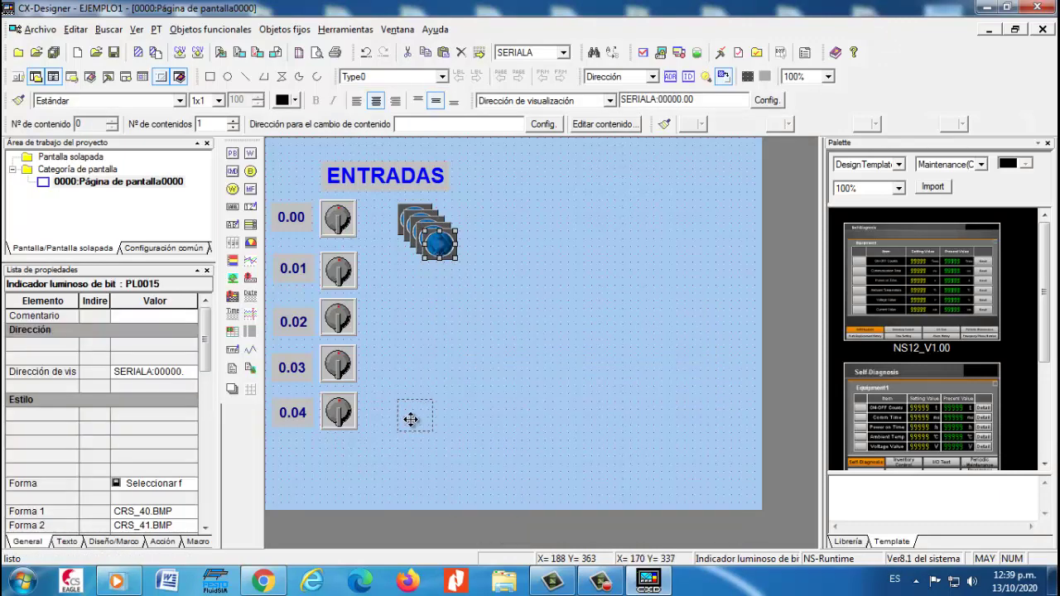
# - Arrange the four pasted lamps in a column below the first, one beside each of the 0.01 to 0.04 selector buttons
pyautogui.moveTo(411, 416); pyautogui.dragTo(411, 416)
pyautogui.moveTo(434, 244); pyautogui.dragTo(415, 370)
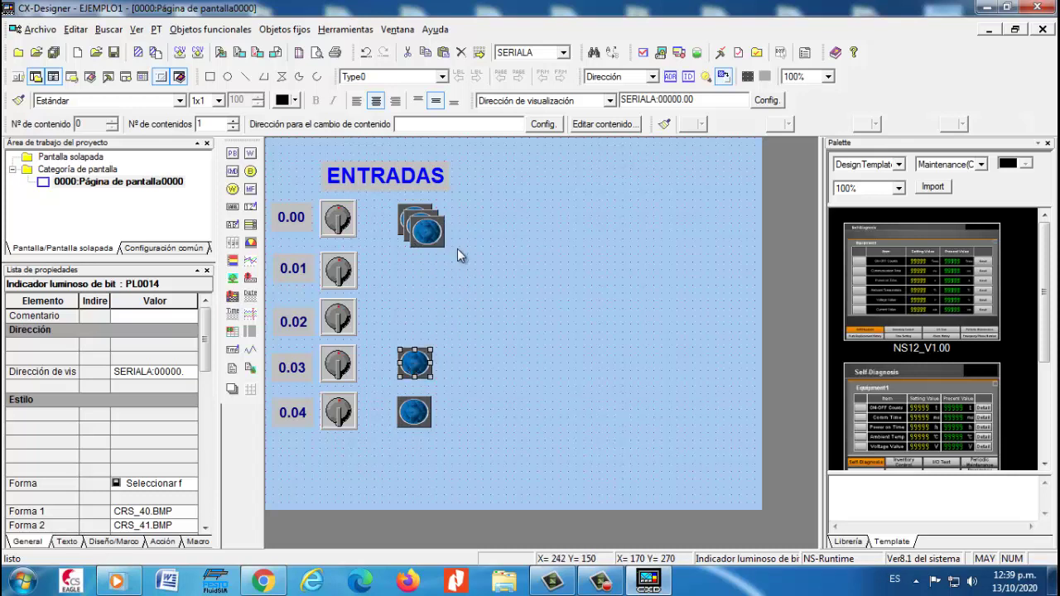
pyautogui.moveTo(433, 240); pyautogui.dragTo(417, 321)
pyautogui.moveTo(419, 222); pyautogui.dragTo(416, 280)
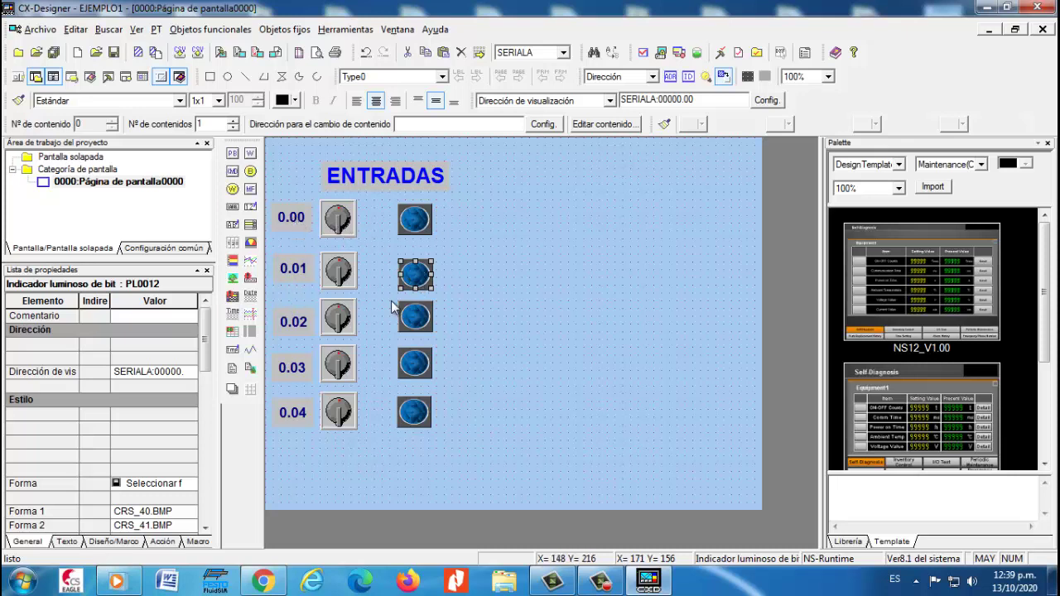
# - Review the general, colour/shape and label settings and the display address of the bit lamp beside the 0.00 selector button
pyautogui.doubleClick(416, 222)
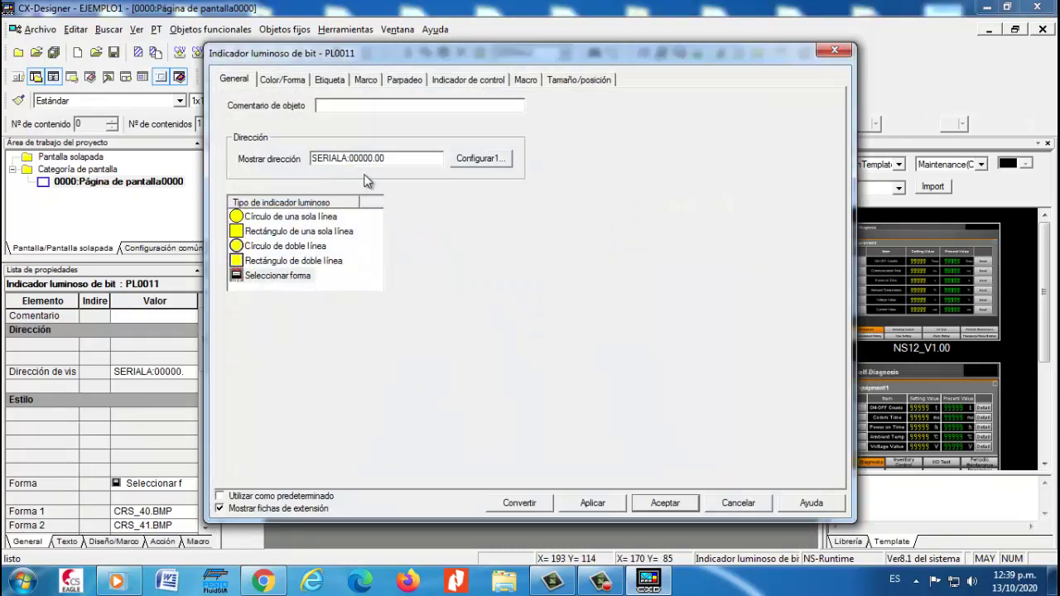
pyautogui.click(282, 80)
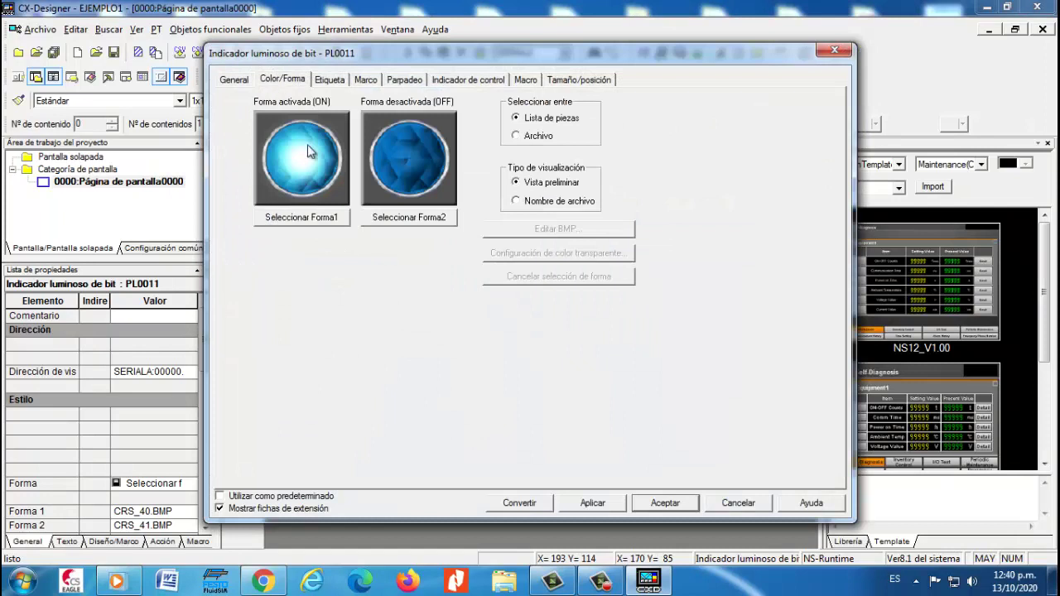
pyautogui.click(334, 83)
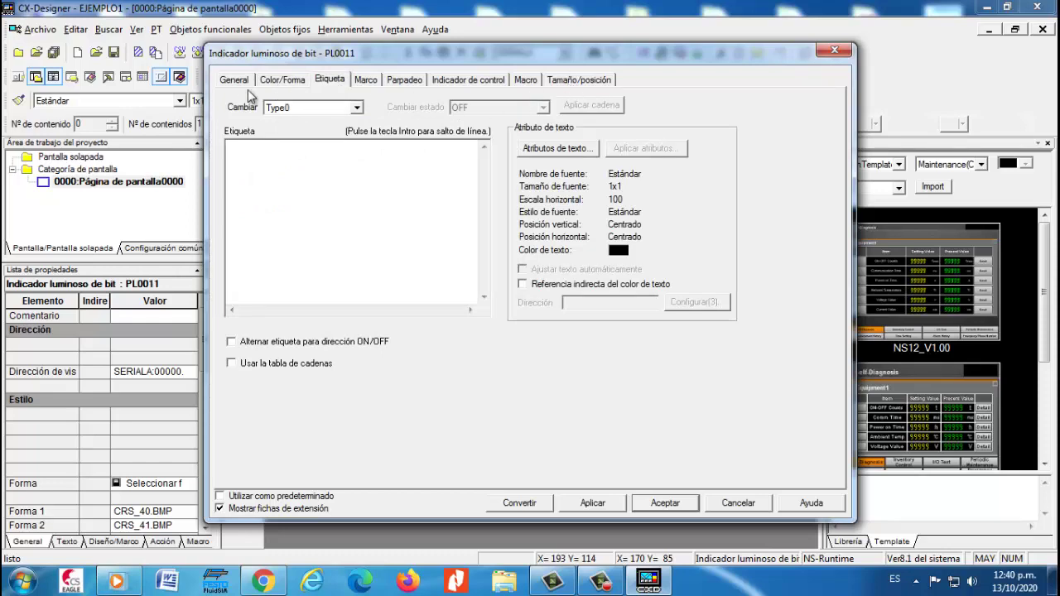
pyautogui.click(835, 50)
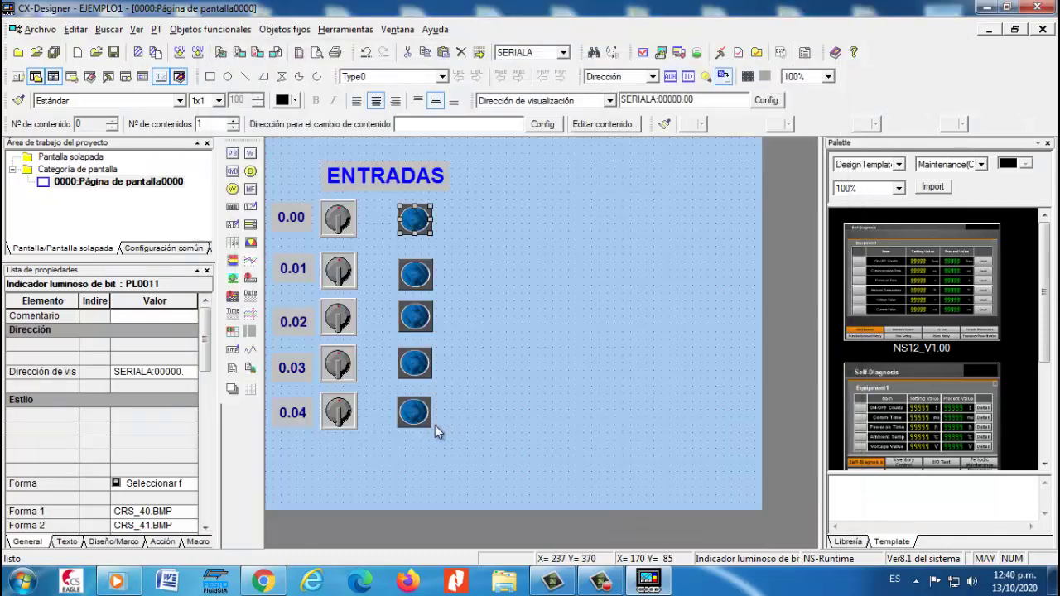
pyautogui.click(696, 98)
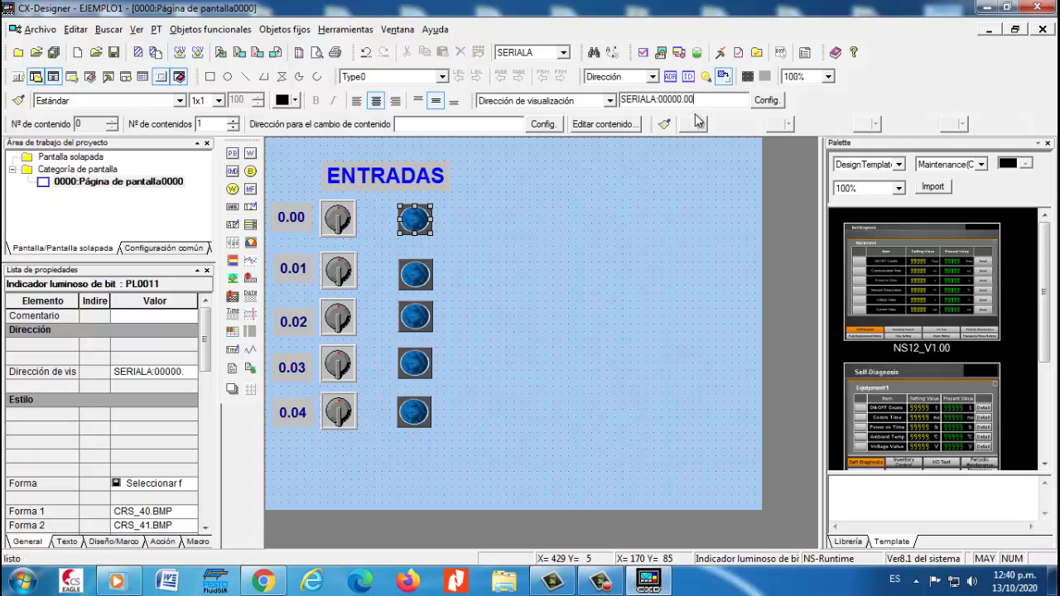
# - Set the display addresses of the bit lamps beside 0.01 and 0.02 to SERIALA:00000.01 and SERIALA:00000.02
pyautogui.click(415, 275)
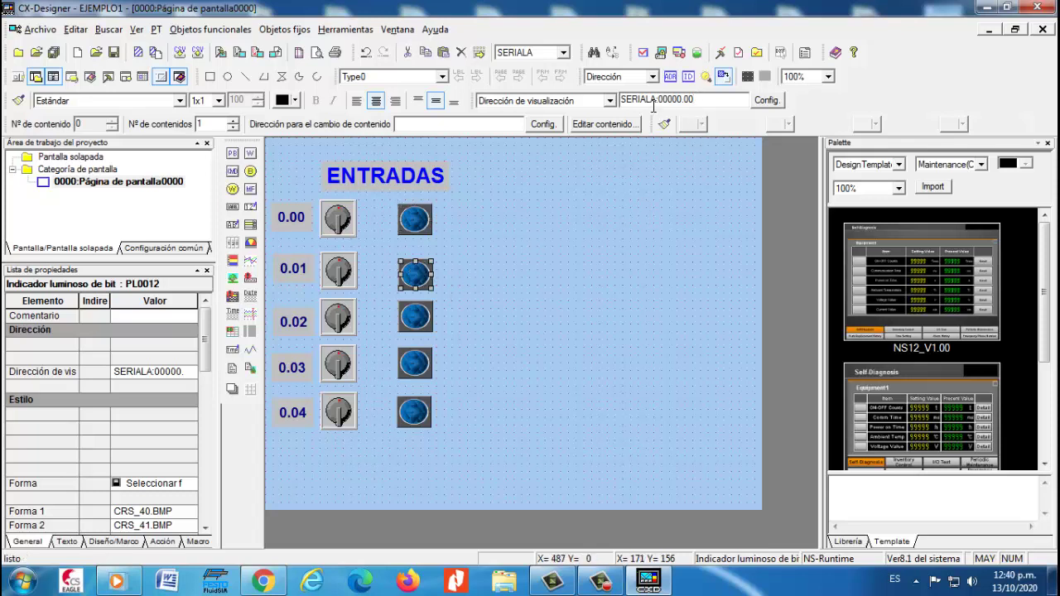
pyautogui.click(695, 100)
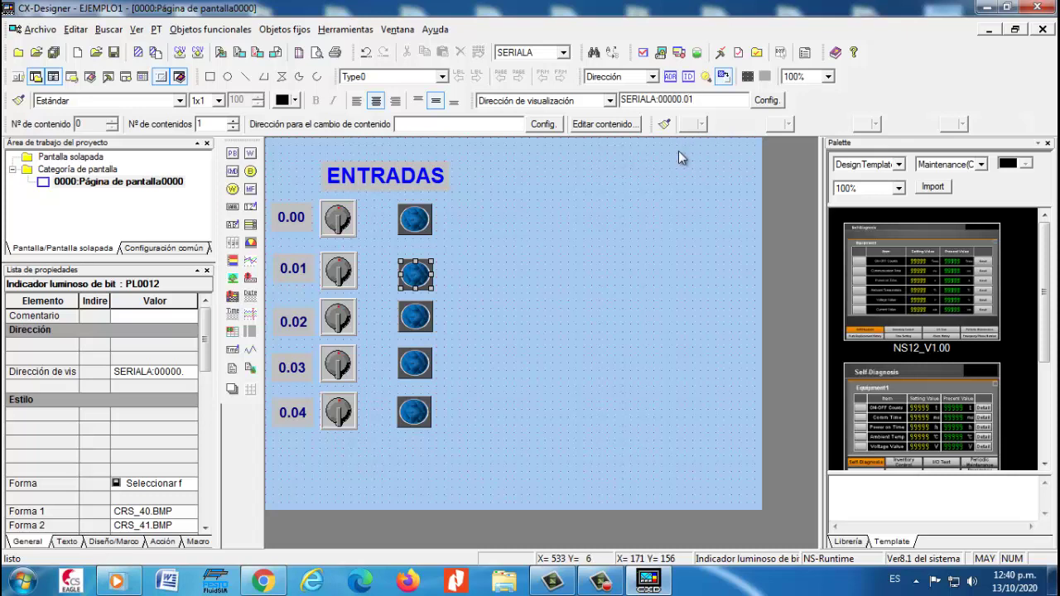
pyautogui.click(415, 316)
pyautogui.click(704, 100)
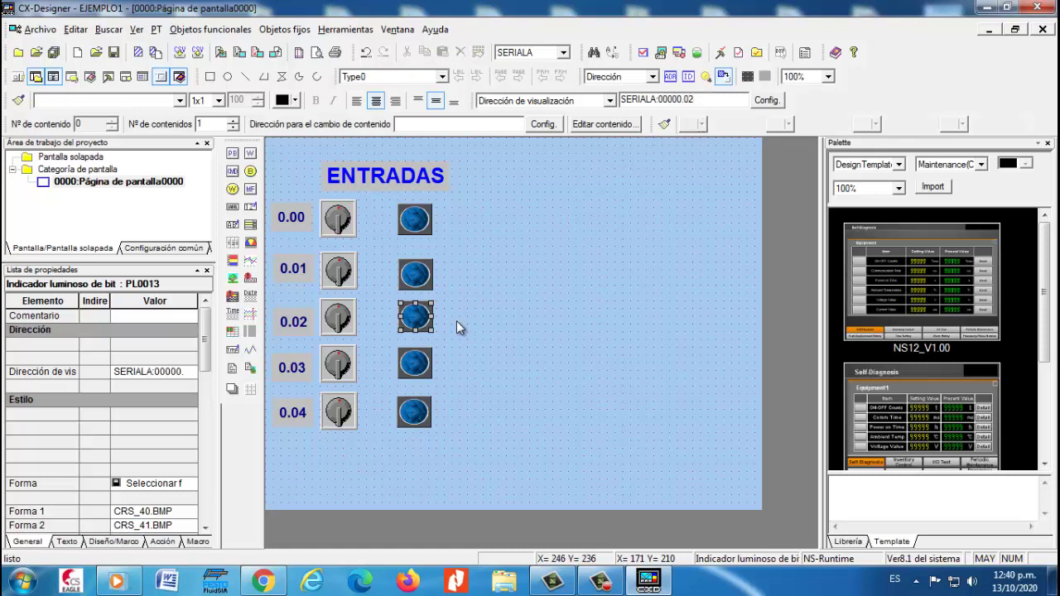
# - Set the display addresses of the bit lamps beside 0.03 and 0.04 to SERIALA:00000.03 and SERIALA:00000.04
pyautogui.click(415, 363)
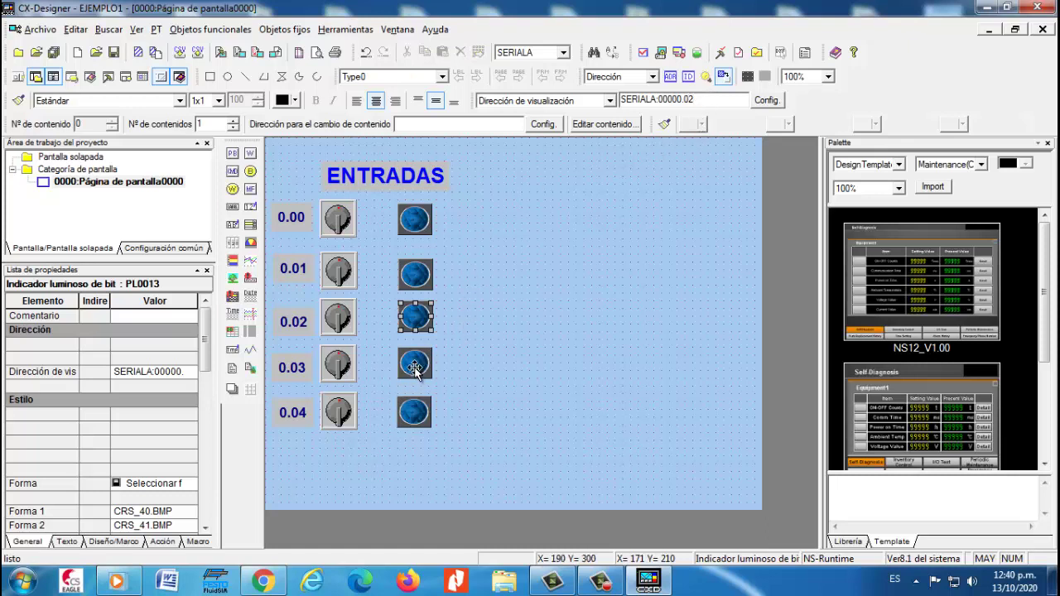
pyautogui.click(700, 98)
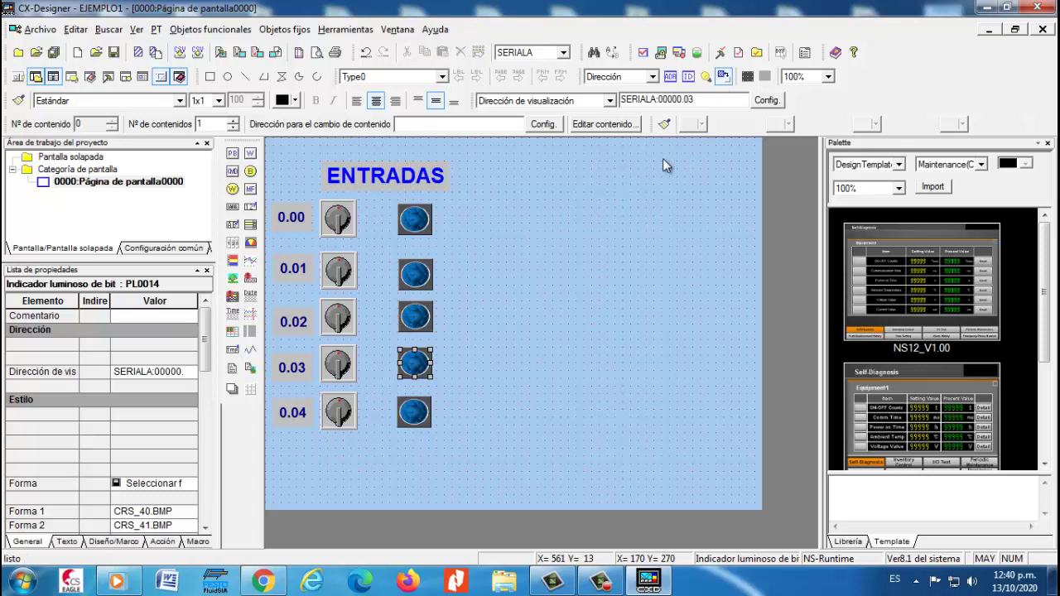
pyautogui.click(414, 412)
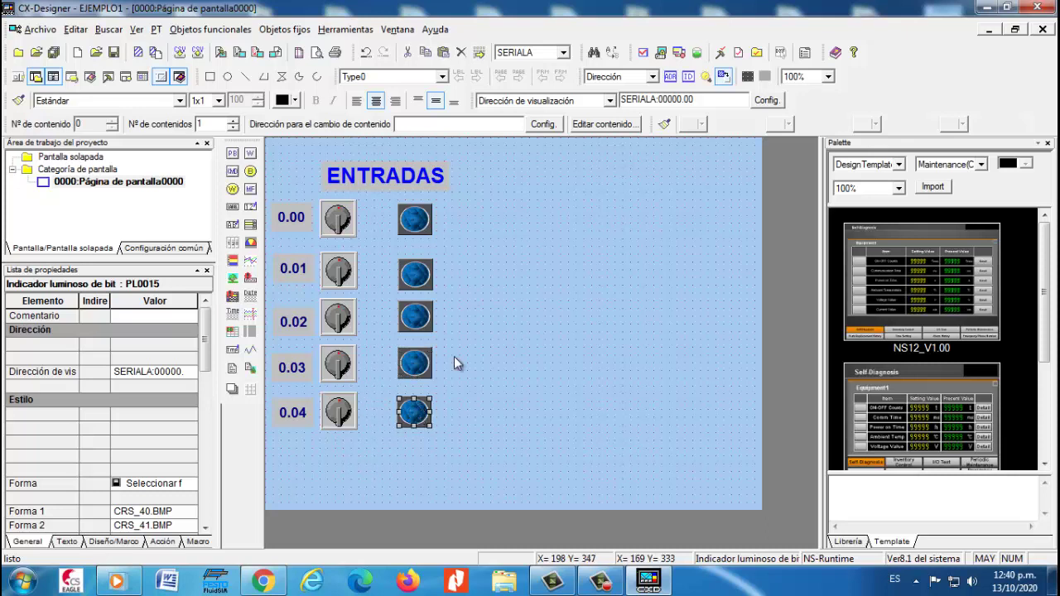
pyautogui.click(700, 98)
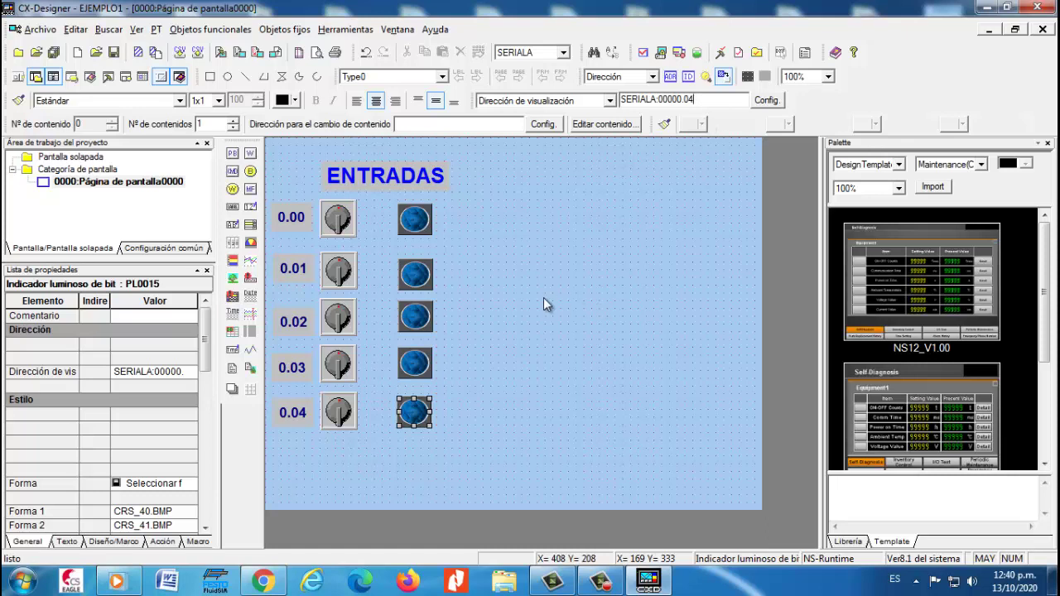
# - Draw another bit lamp in the 0.00 row at about X 399, Y 88 and open its colour and shape settings
pyautogui.click(249, 171)
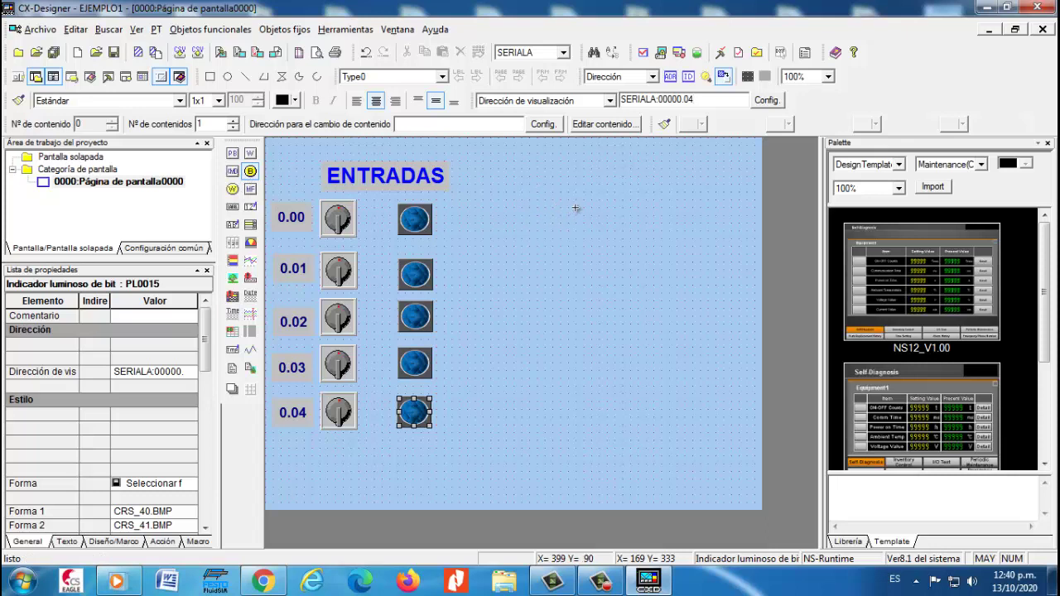
pyautogui.moveTo(575, 206); pyautogui.dragTo(607, 239)
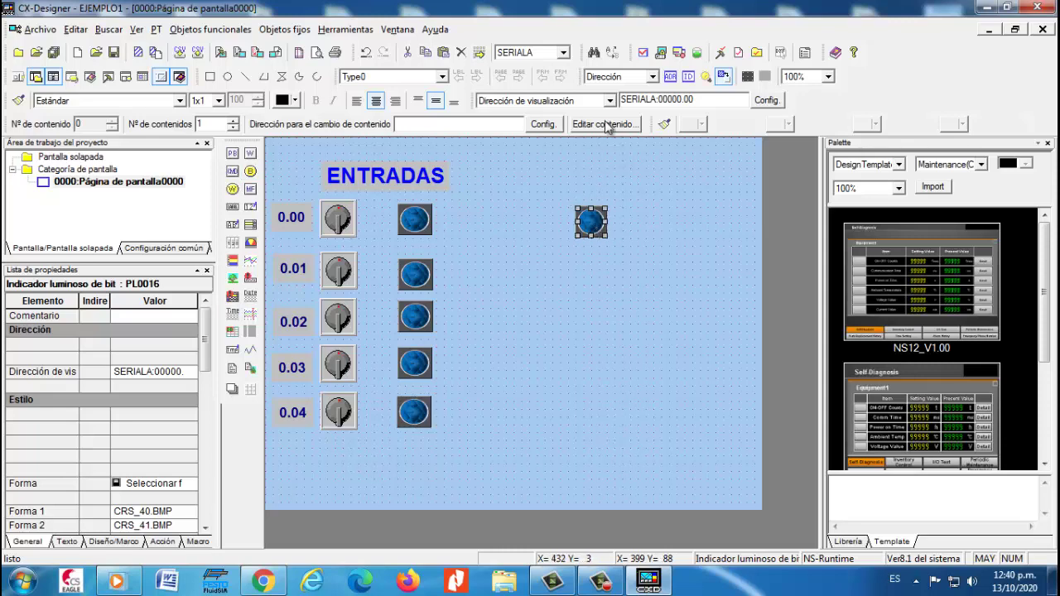
pyautogui.doubleClick(590, 221)
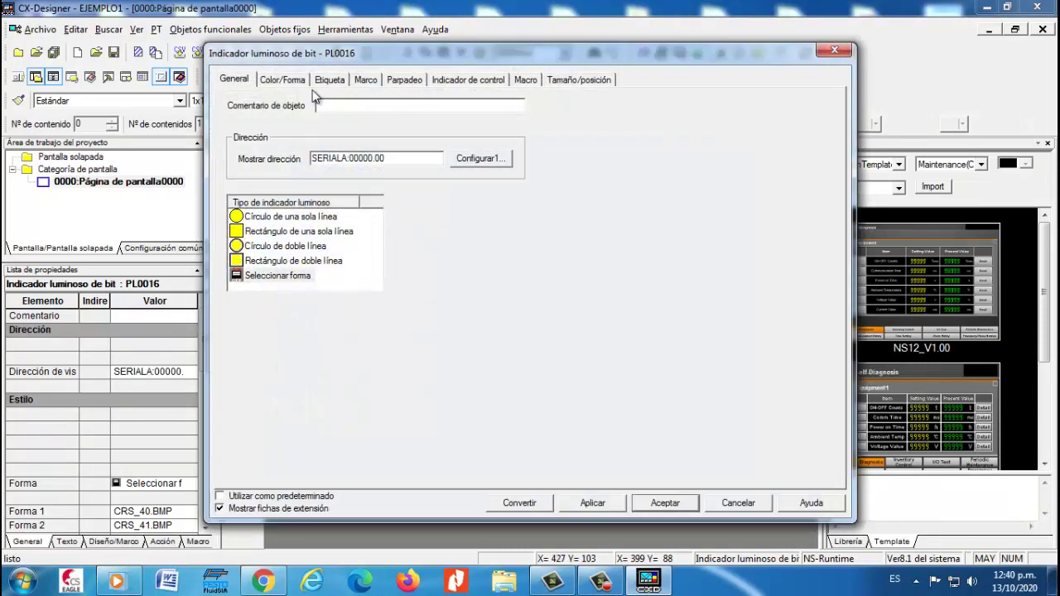
pyautogui.click(297, 81)
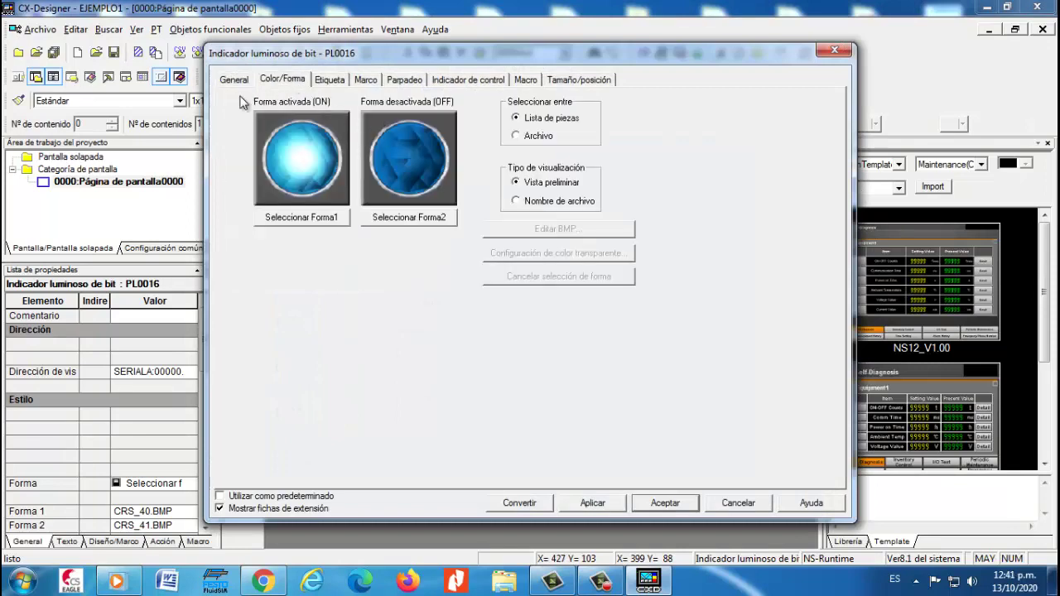
# - Browse the Circle, Octagon and Rectangle shapes of the Lamps category for the new lamp's ON state
pyautogui.click(313, 222)
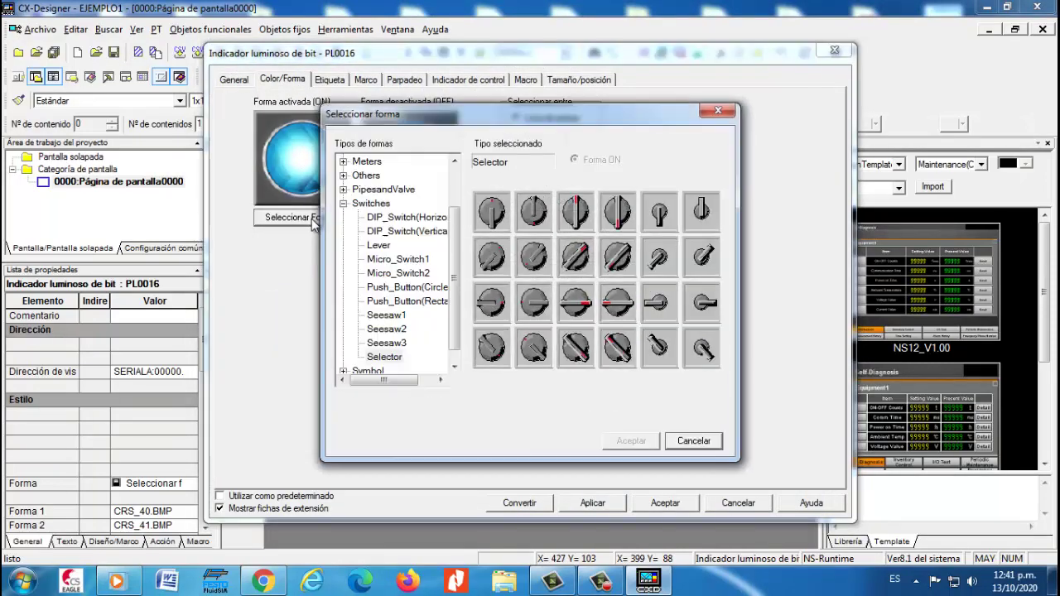
pyautogui.click(344, 201)
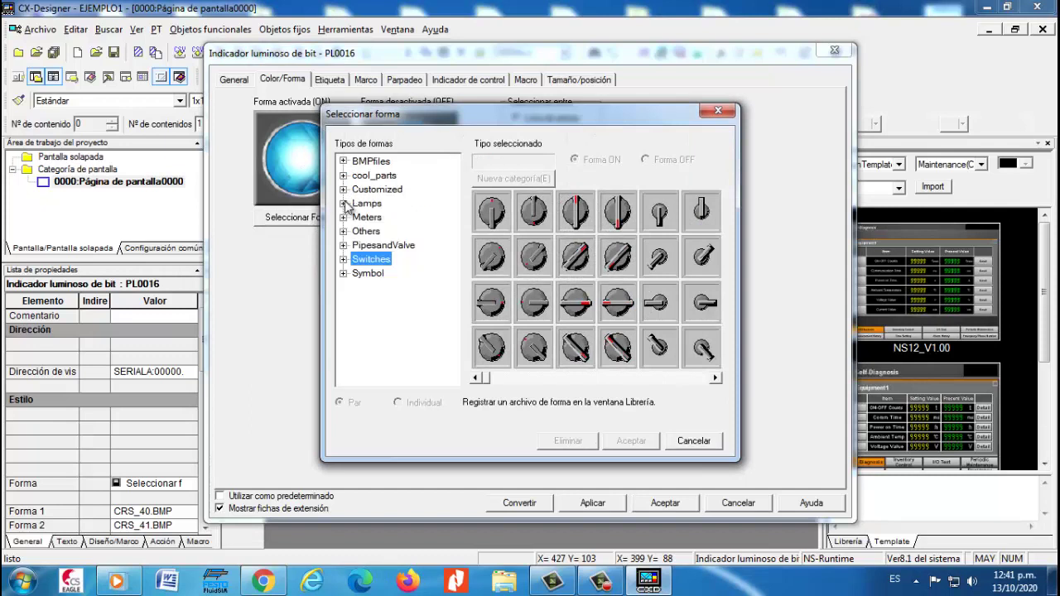
pyautogui.click(344, 161)
pyautogui.click(344, 162)
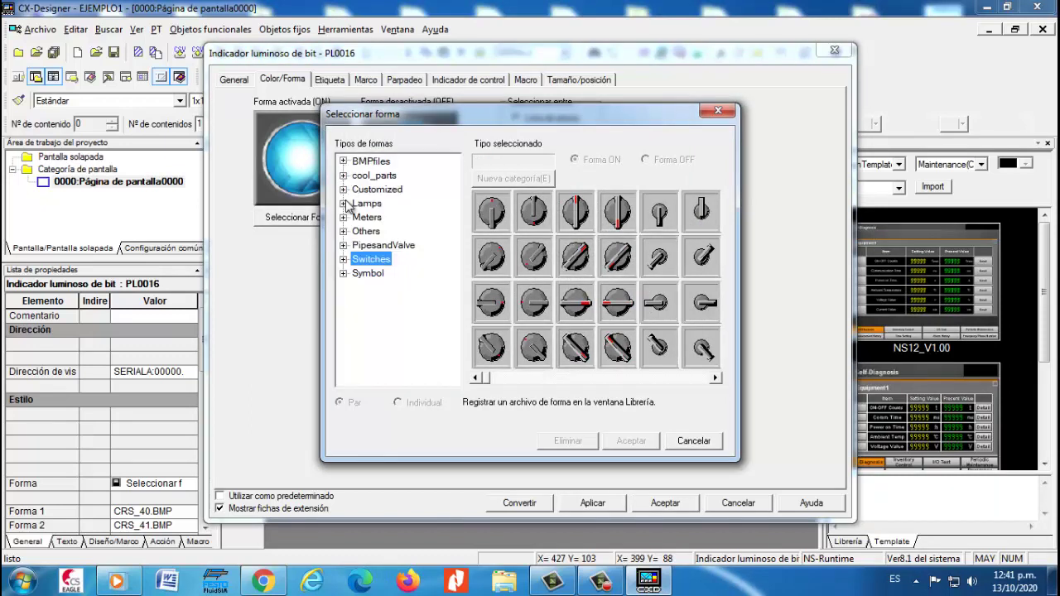
pyautogui.click(344, 203)
pyautogui.click(378, 219)
pyautogui.click(376, 230)
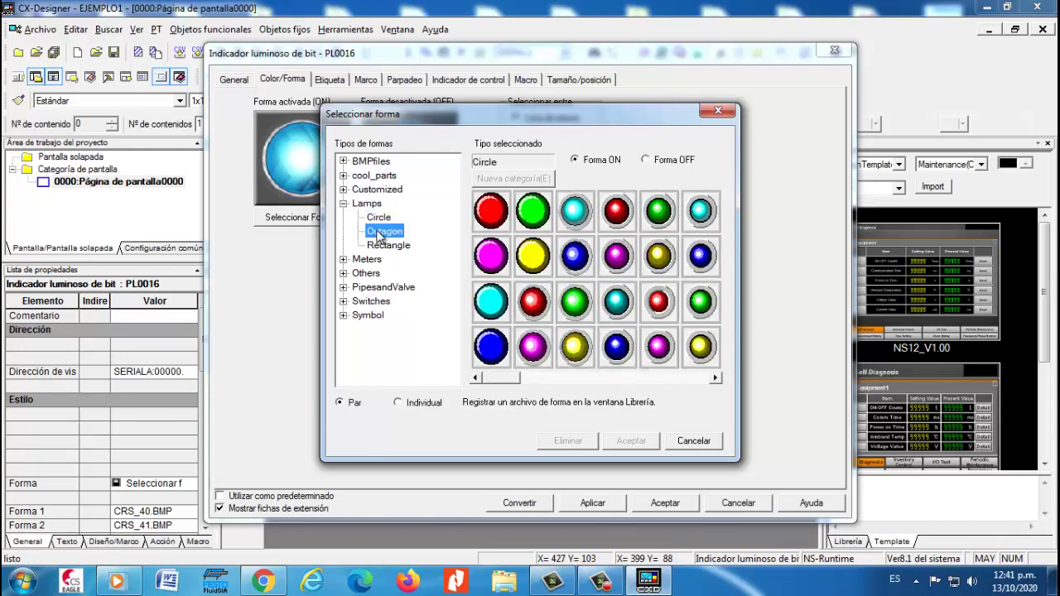
pyautogui.click(378, 247)
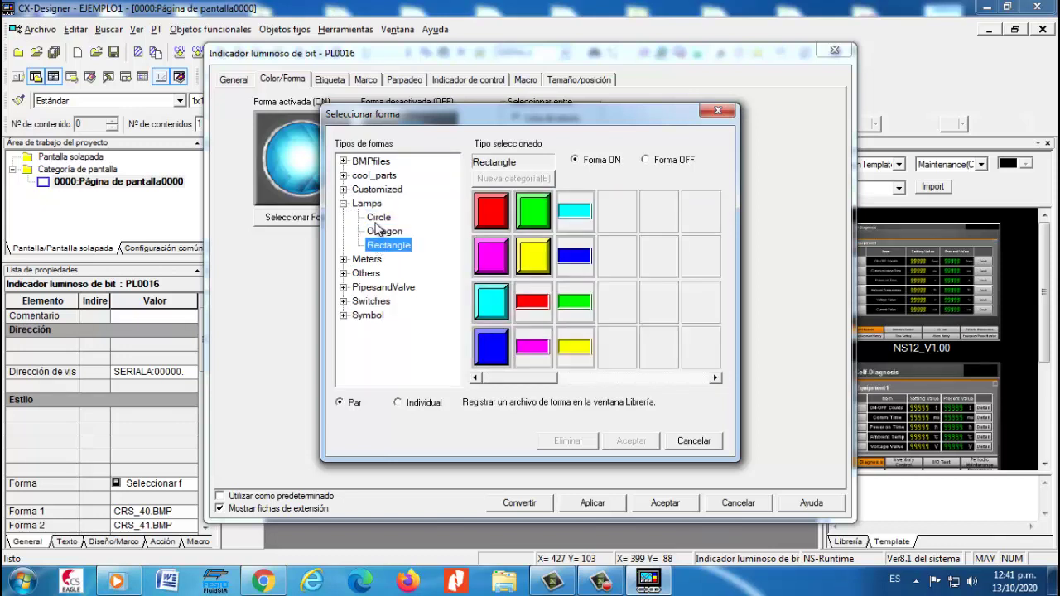
pyautogui.click(374, 219)
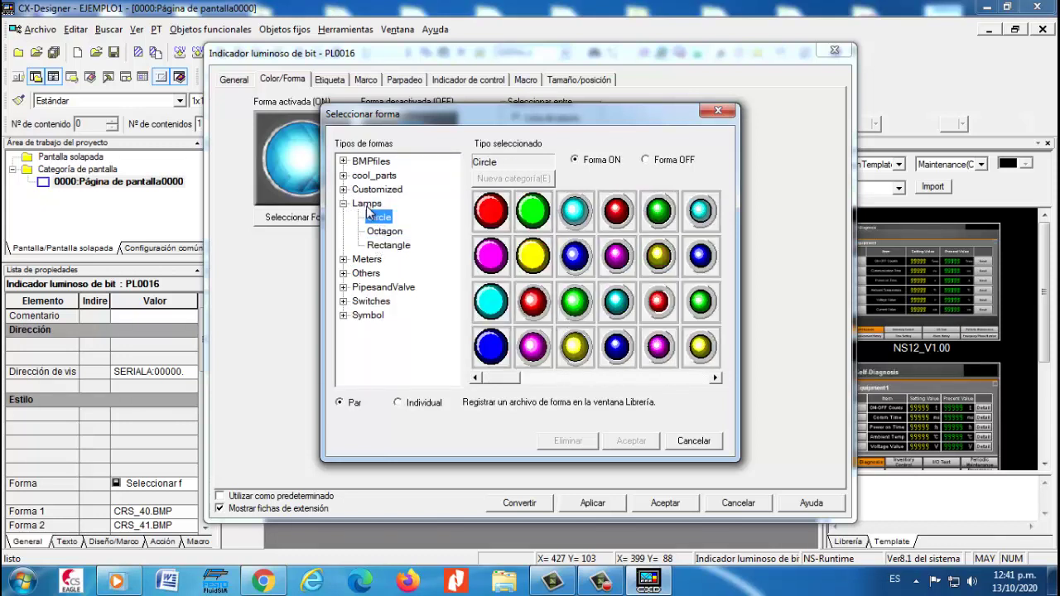
# - Give the new bit lamp the blue square shape from the default category of BMPfiles
pyautogui.click(343, 162)
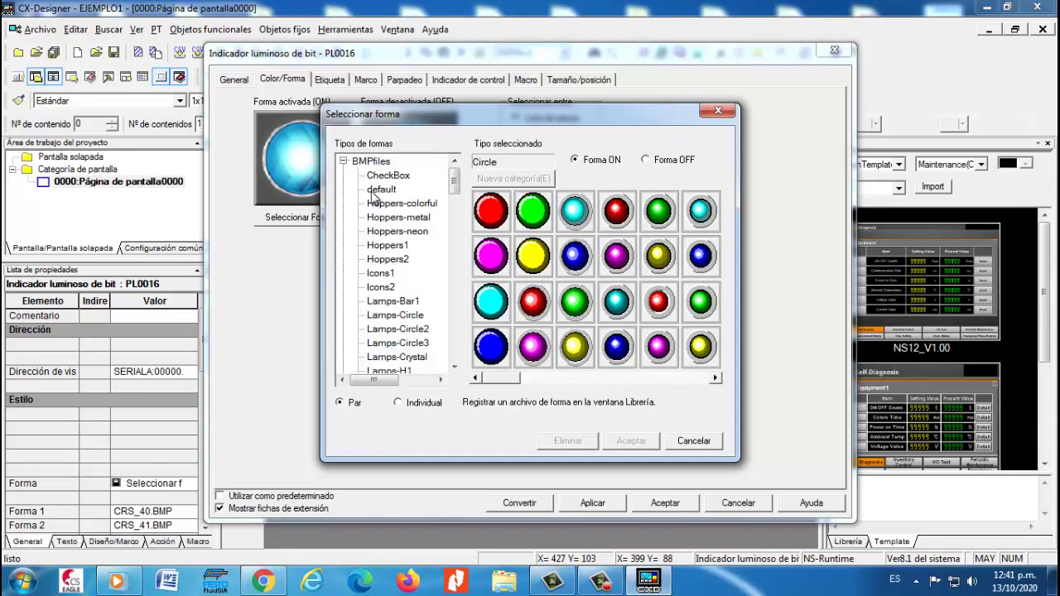
pyautogui.click(378, 190)
pyautogui.click(491, 263)
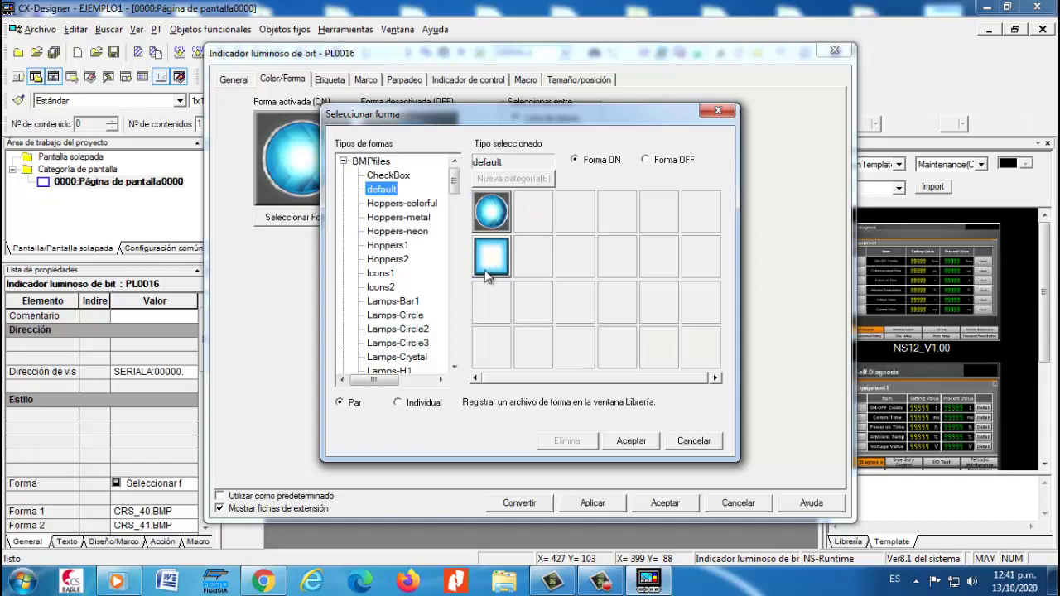
pyautogui.click(626, 440)
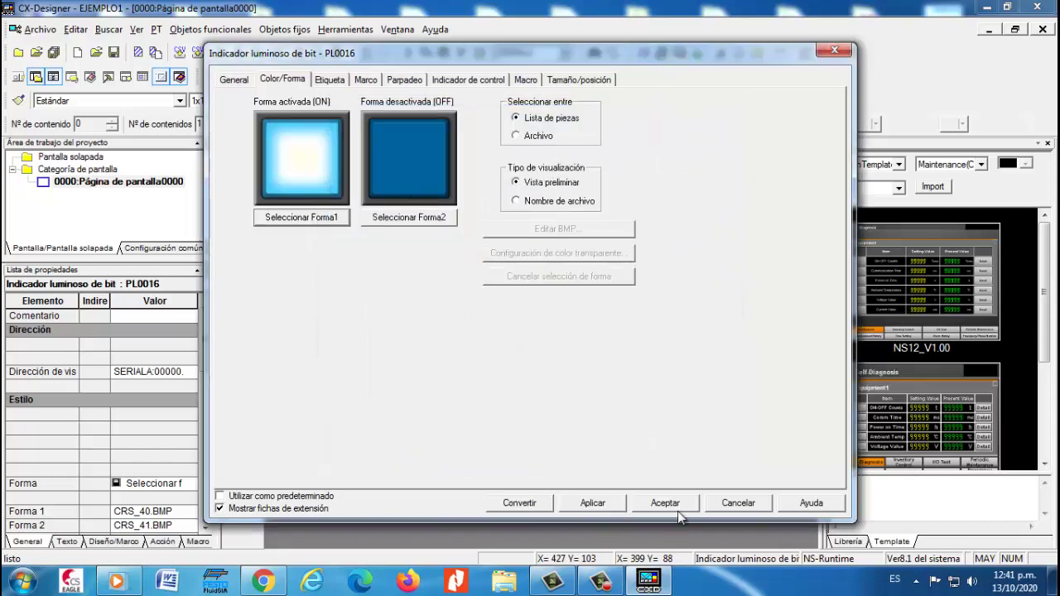
pyautogui.click(594, 504)
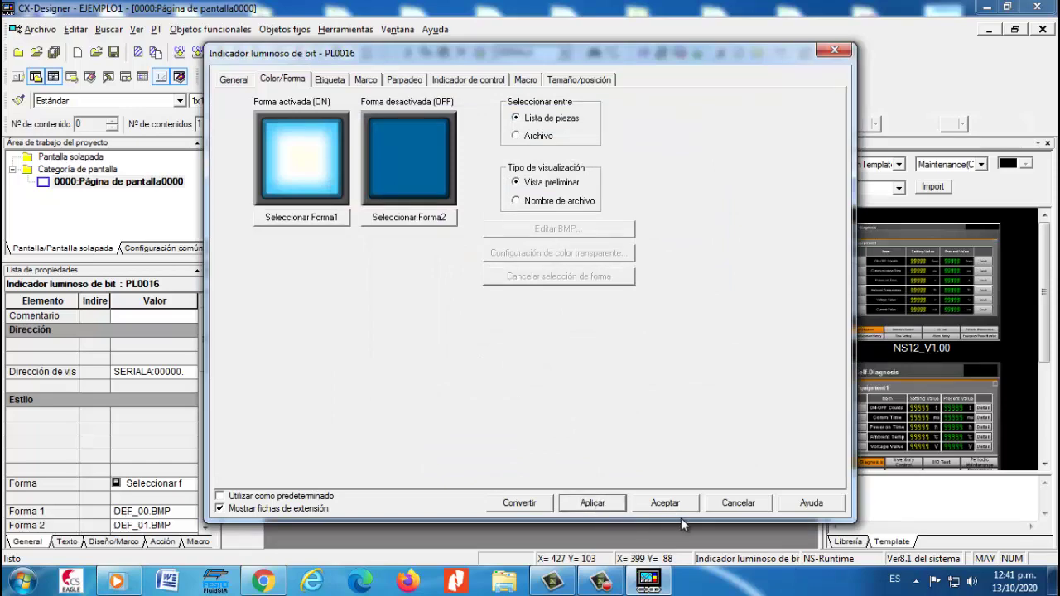
pyautogui.click(676, 509)
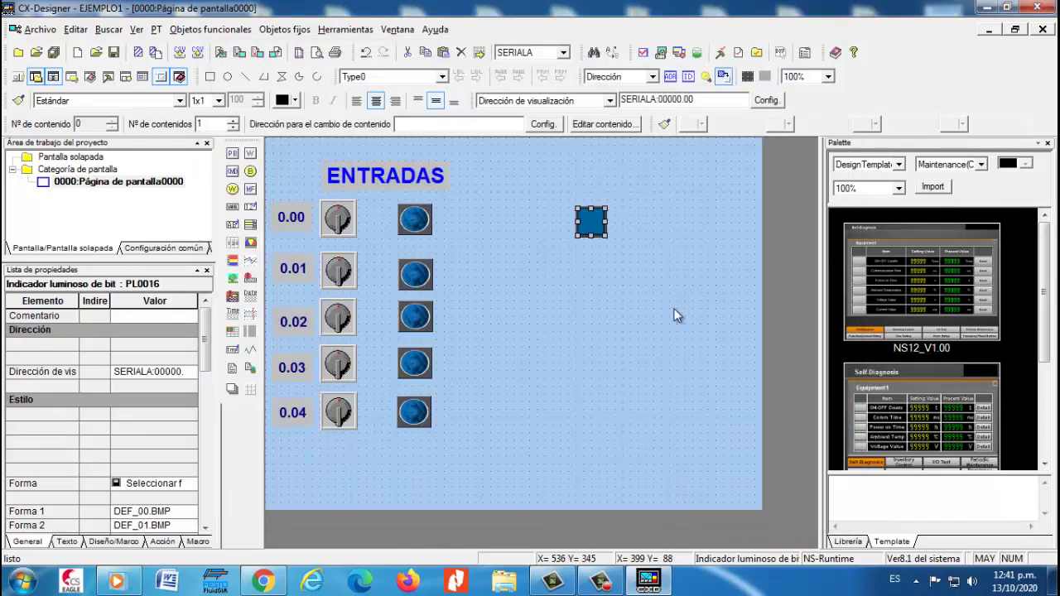
# - Copy the square bit lamp and paste four copies of it onto the screen page
pyautogui.rightClick(594, 227)
pyautogui.click(613, 249)
pyautogui.rightClick(598, 267)
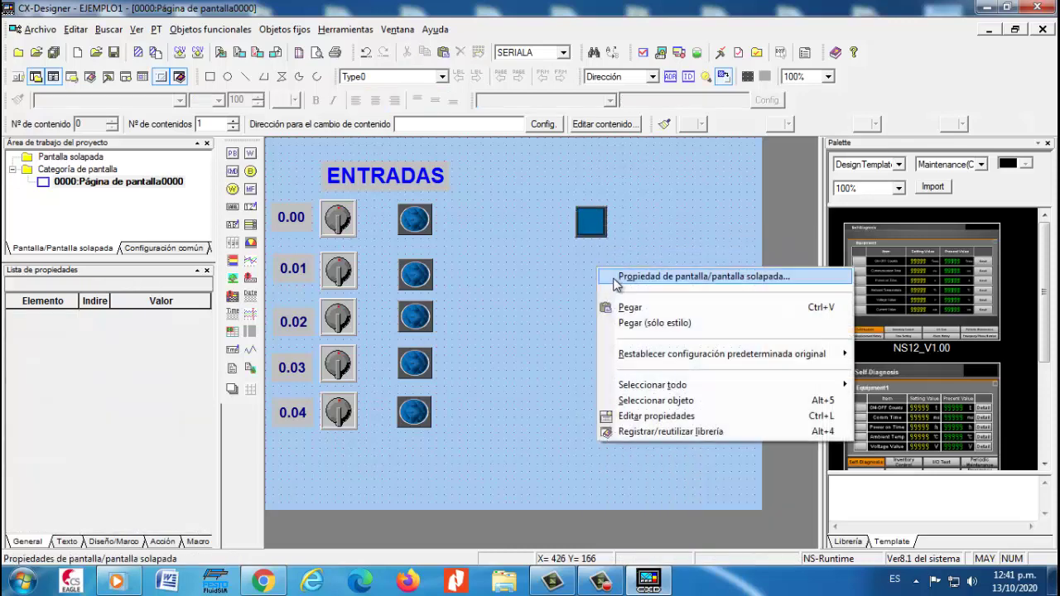
pyautogui.click(621, 307)
pyautogui.rightClick(595, 289)
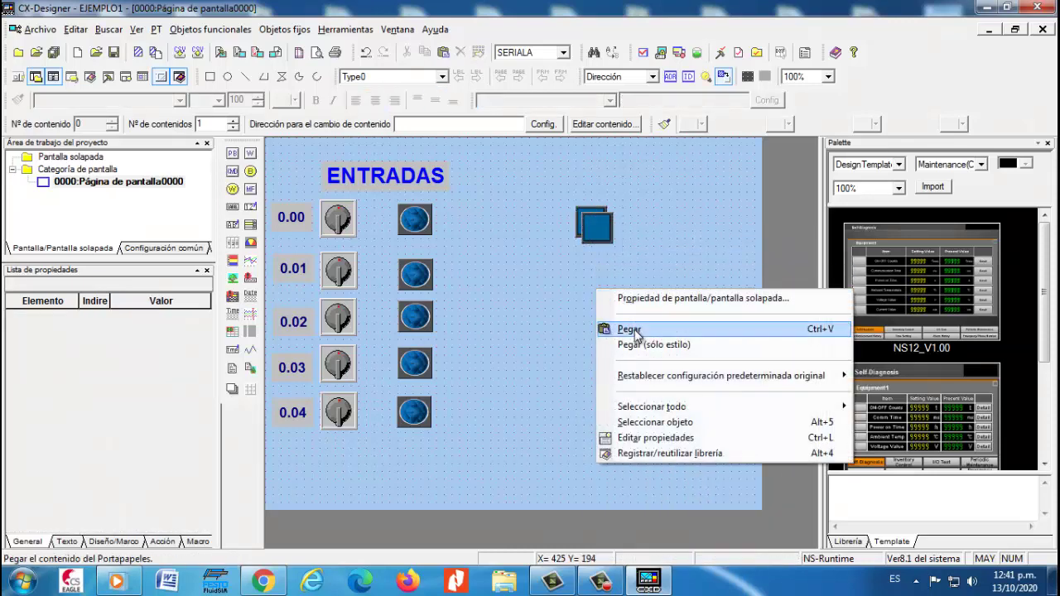
pyautogui.click(630, 329)
pyautogui.rightClick(633, 333)
pyautogui.click(664, 371)
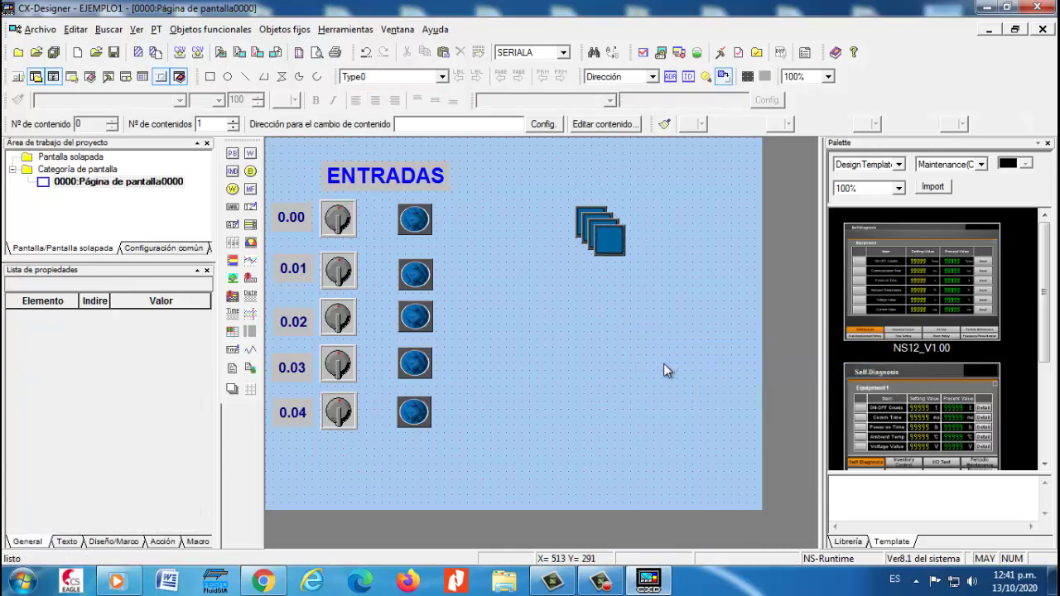
pyautogui.rightClick(664, 371)
pyautogui.click(695, 405)
# - Arrange the five square lamps in a vertical column, one in each of the 0.00 to 0.04 rows
pyautogui.moveTo(614, 249); pyautogui.dragTo(590, 415)
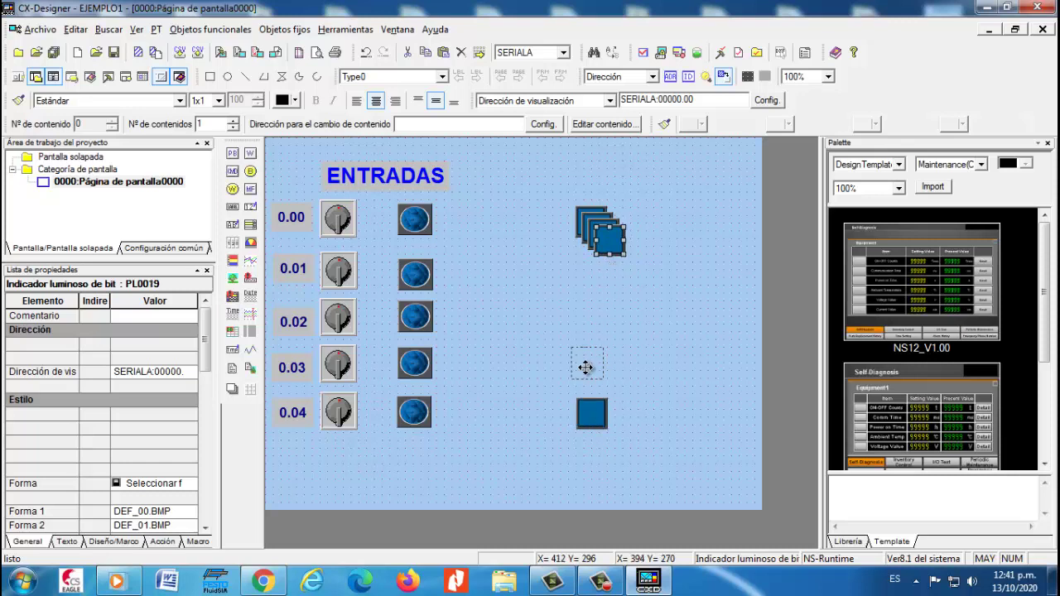
pyautogui.moveTo(593, 368); pyautogui.dragTo(590, 365)
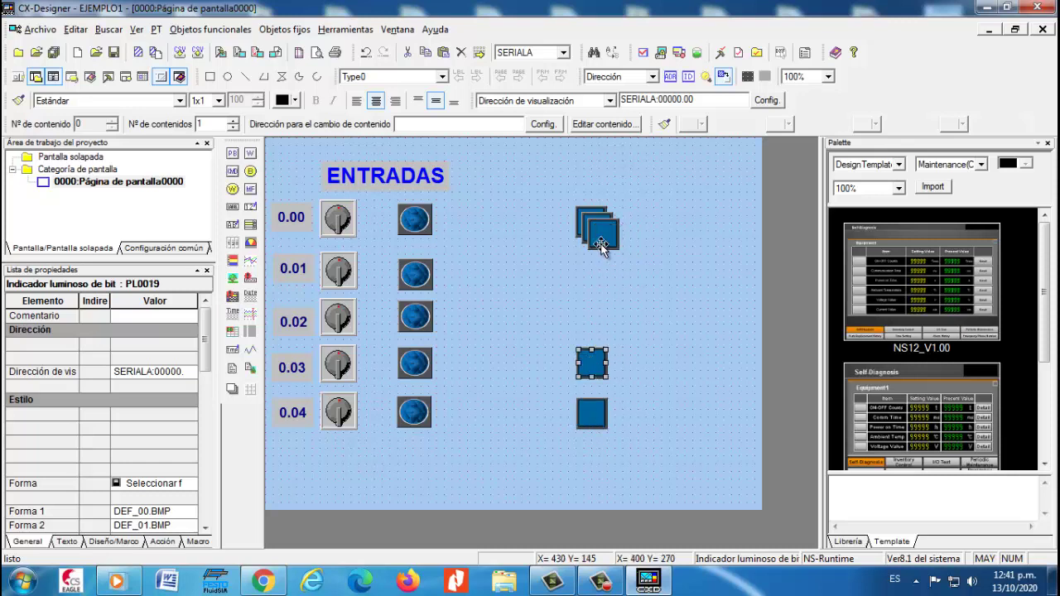
pyautogui.moveTo(602, 235); pyautogui.dragTo(595, 317)
pyautogui.moveTo(596, 236); pyautogui.dragTo(593, 274)
pyautogui.moveTo(592, 230); pyautogui.dragTo(599, 237)
# - Fine-tune the positions of the square lamps in the 0.01 to 0.04 rows so the column lines up vertically
pyautogui.click(597, 273)
pyautogui.click(601, 324)
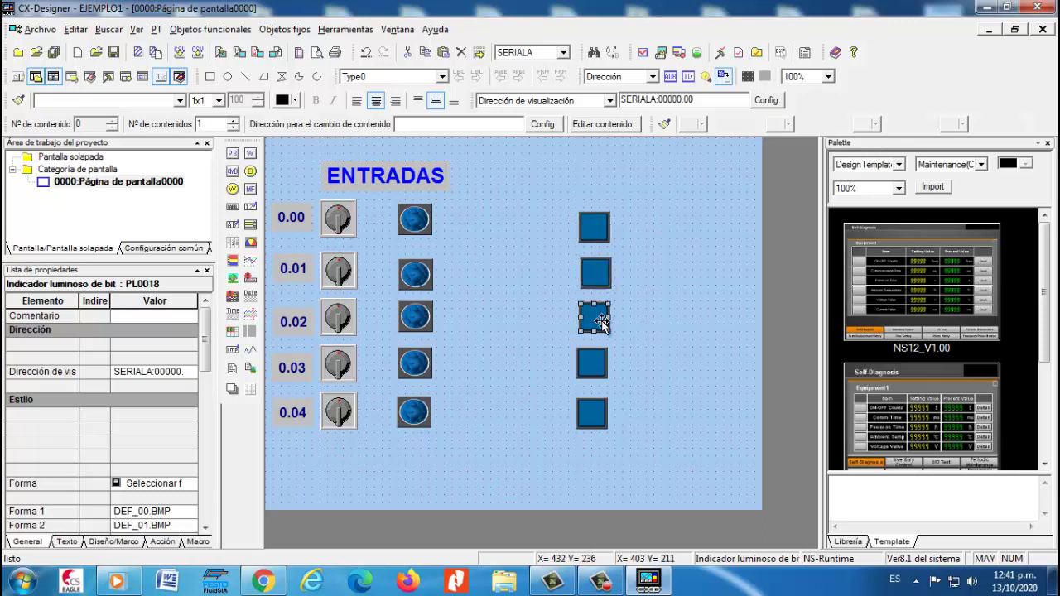
pyautogui.click(601, 370)
pyautogui.click(600, 408)
pyautogui.click(601, 363)
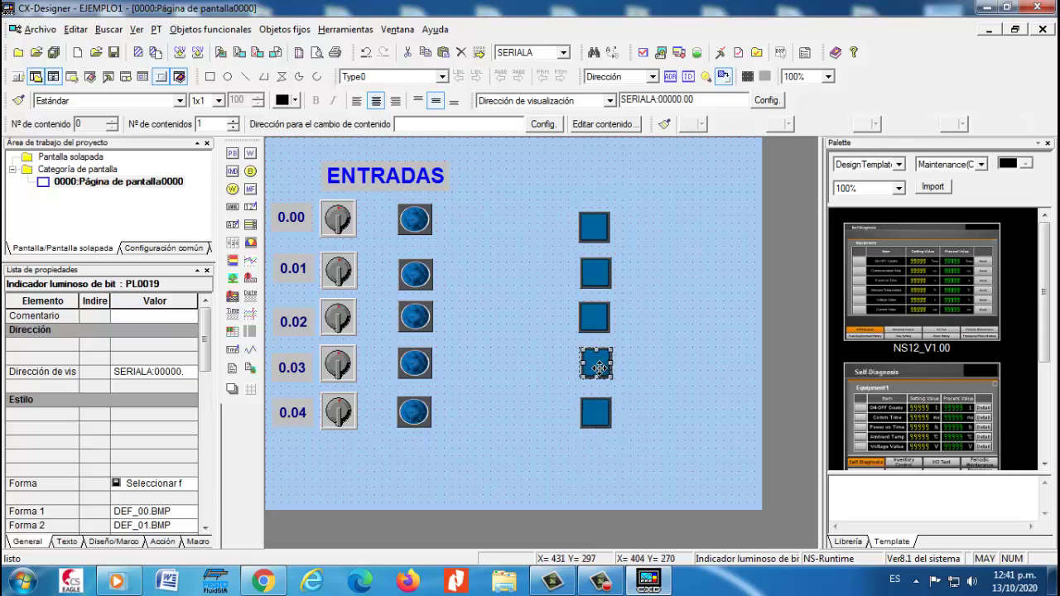
pyautogui.click(599, 416)
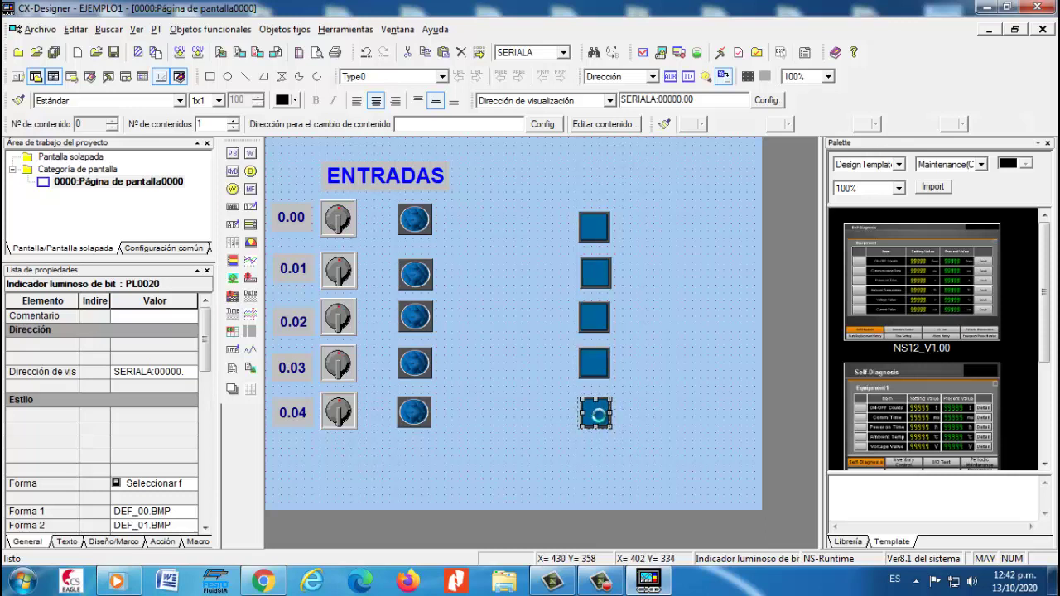
# - Group the five square output lamps and shift the whole column up and to the right, closer to the input rows' alignment
pyautogui.click(593, 280)
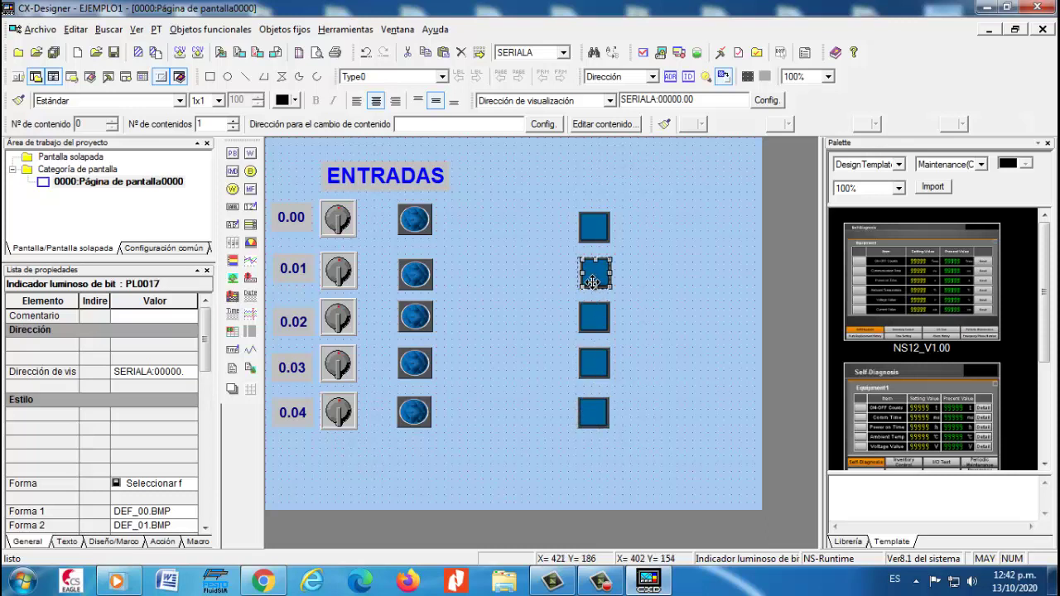
pyautogui.moveTo(570, 205); pyautogui.dragTo(651, 481)
pyautogui.rightClick(594, 317)
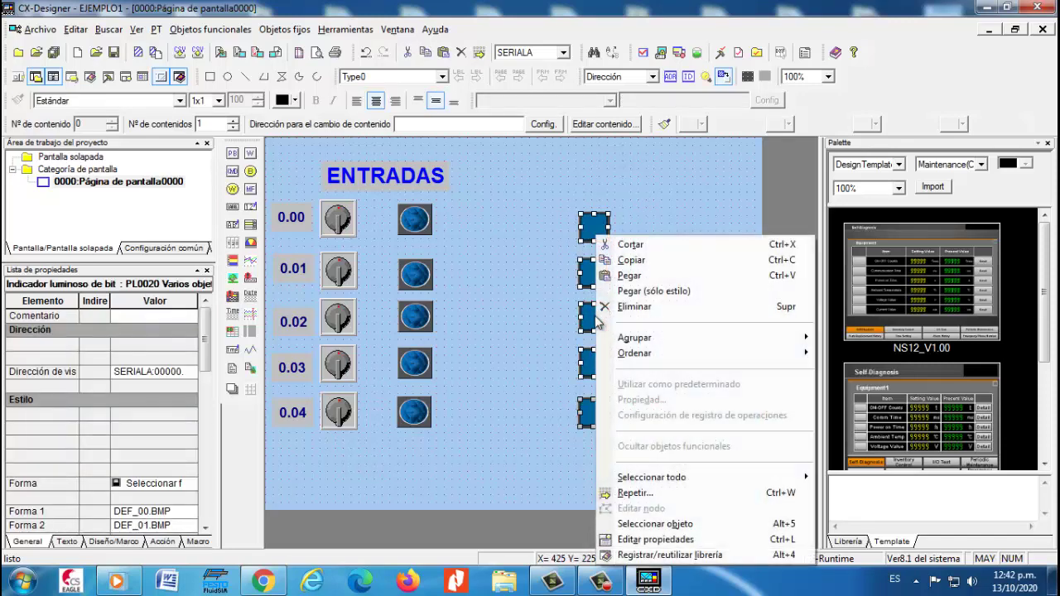
pyautogui.moveTo(684, 338)
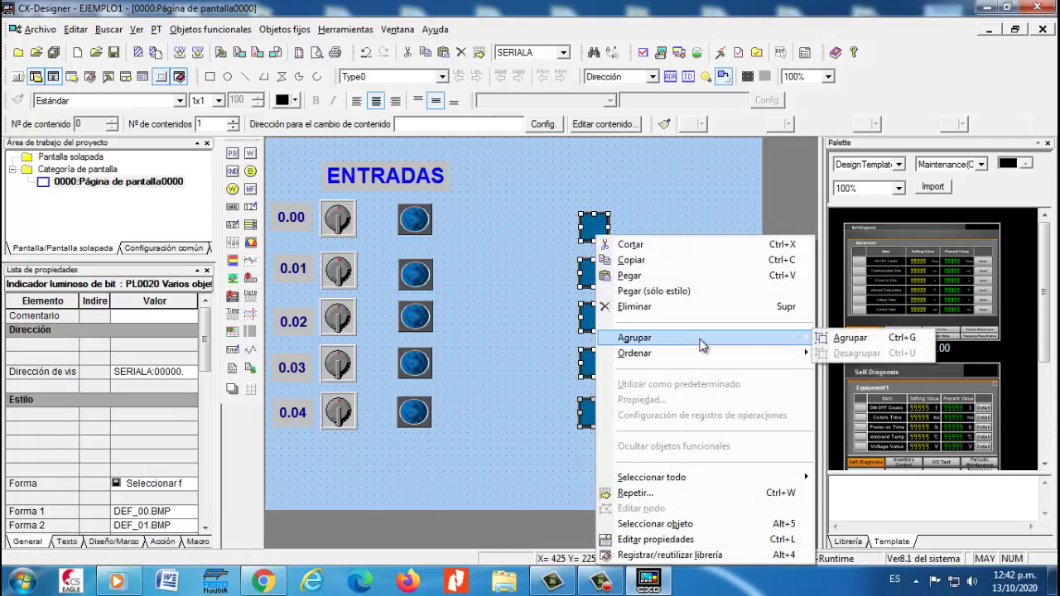
pyautogui.click(845, 338)
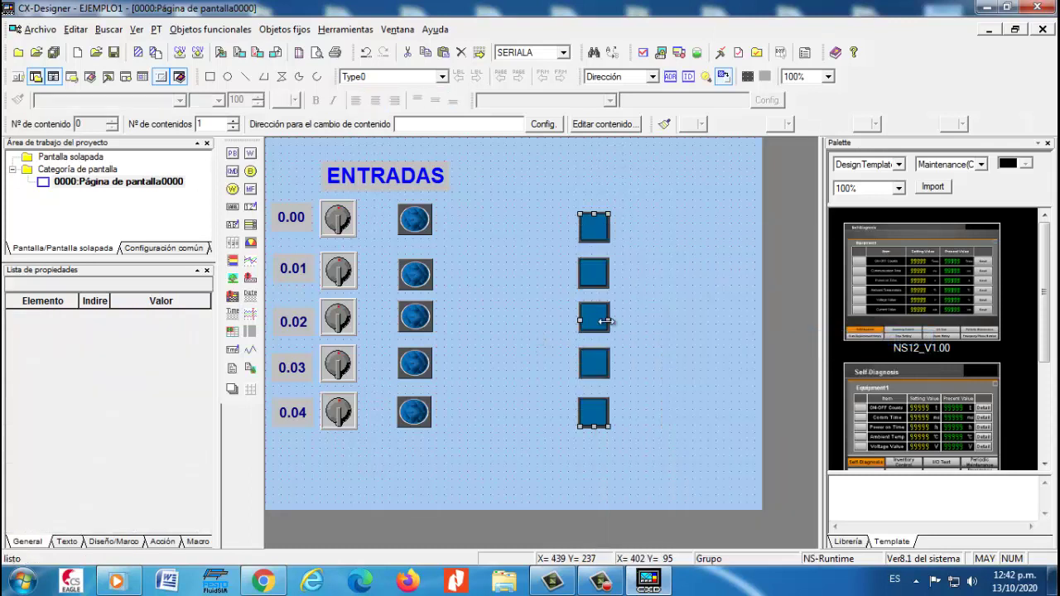
pyautogui.moveTo(608, 337); pyautogui.dragTo(621, 316)
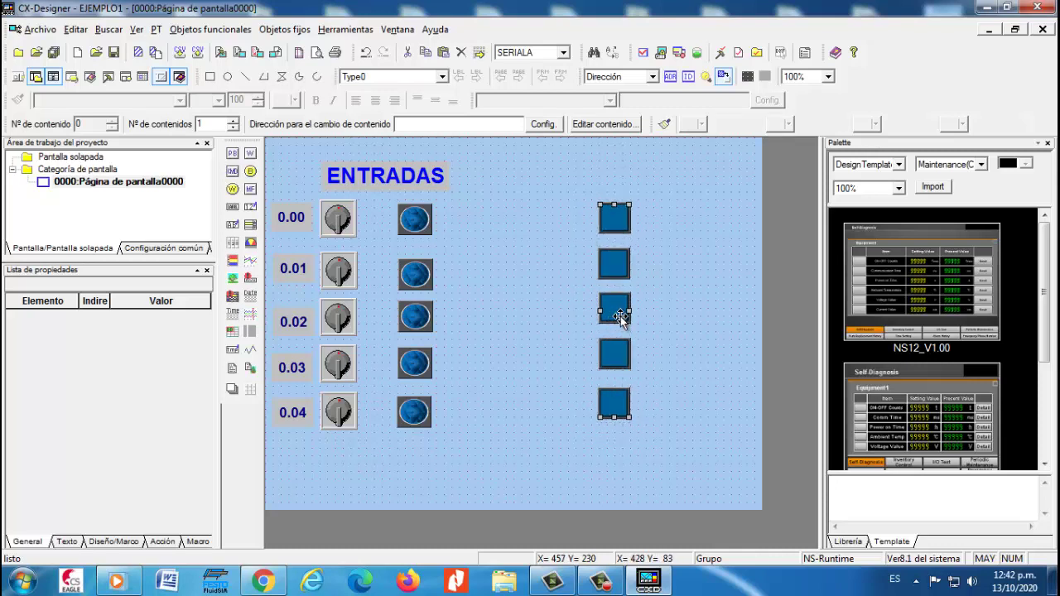
# - Ungroup the column of square output lamps
pyautogui.rightClick(621, 316)
pyautogui.moveTo(704, 164)
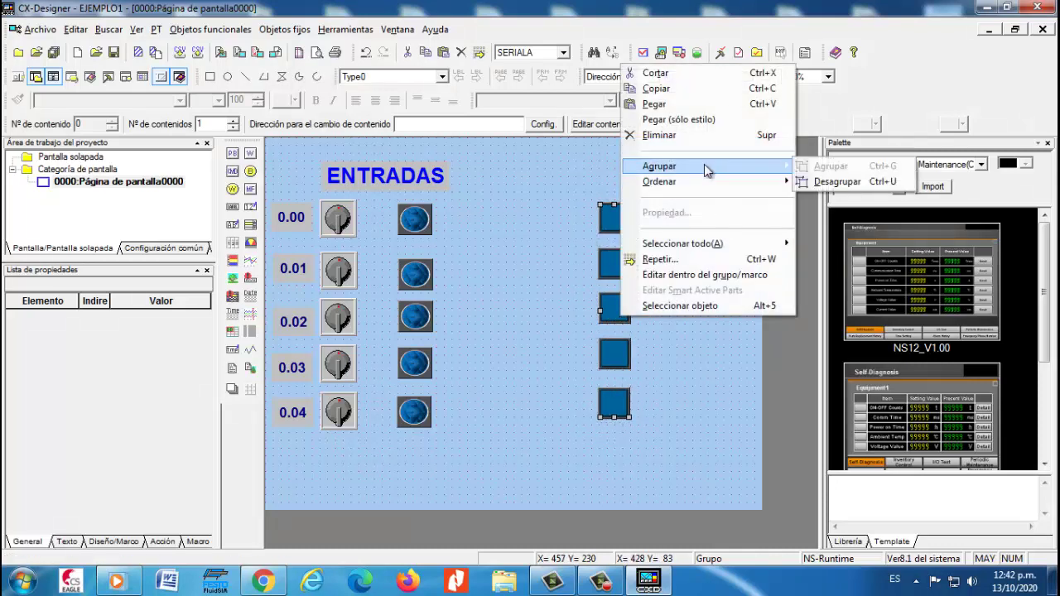
pyautogui.click(836, 182)
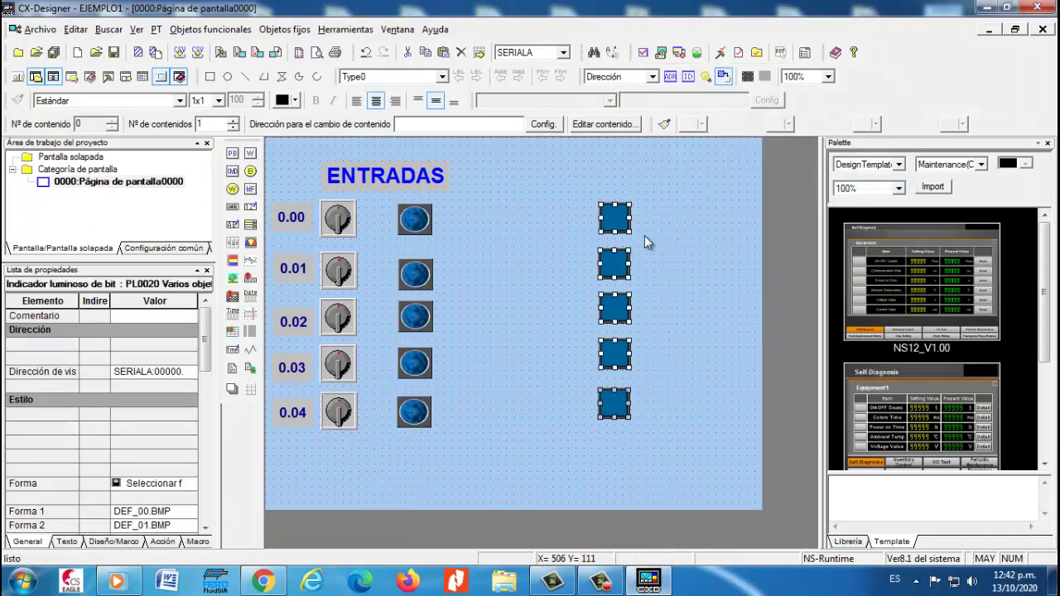
# - Set the display addresses of the square lamps in the 0.00 and 0.01 rows to SERIALA:00100.00 and SERIALA:00100.01
pyautogui.doubleClick(612, 217)
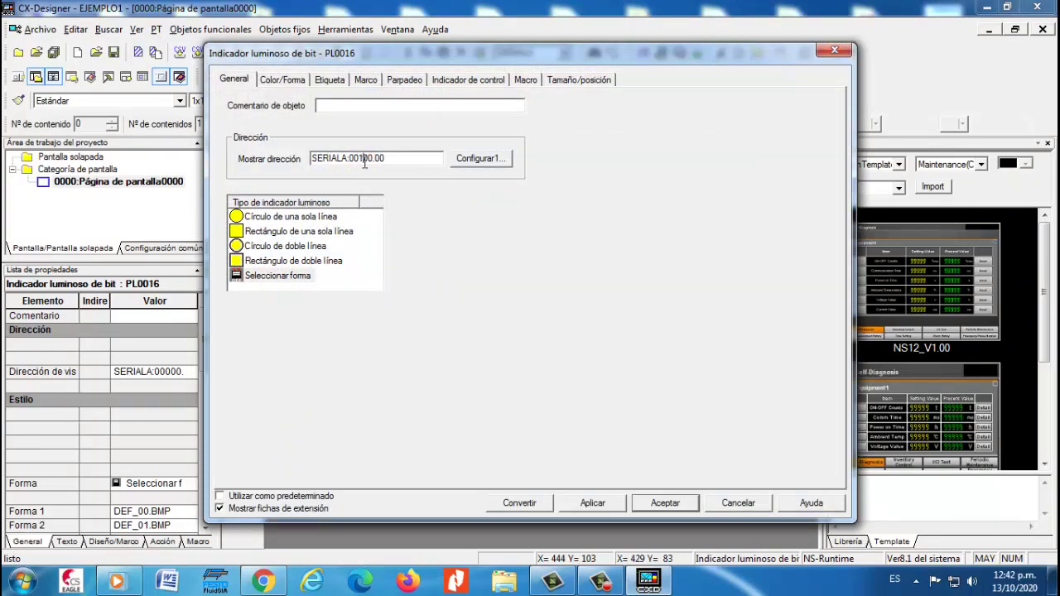
pyautogui.click(679, 505)
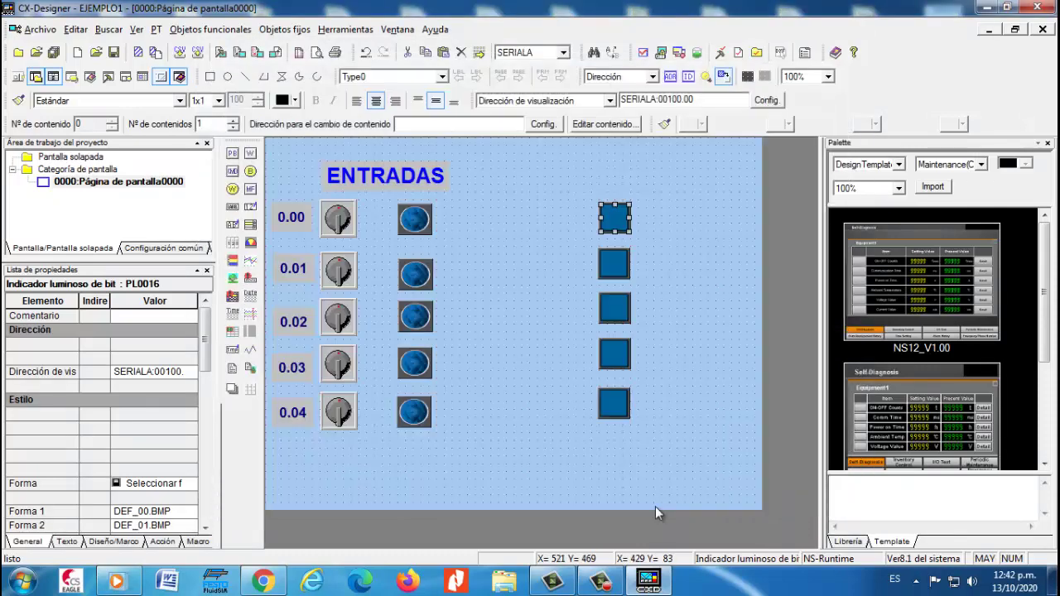
pyautogui.click(611, 276)
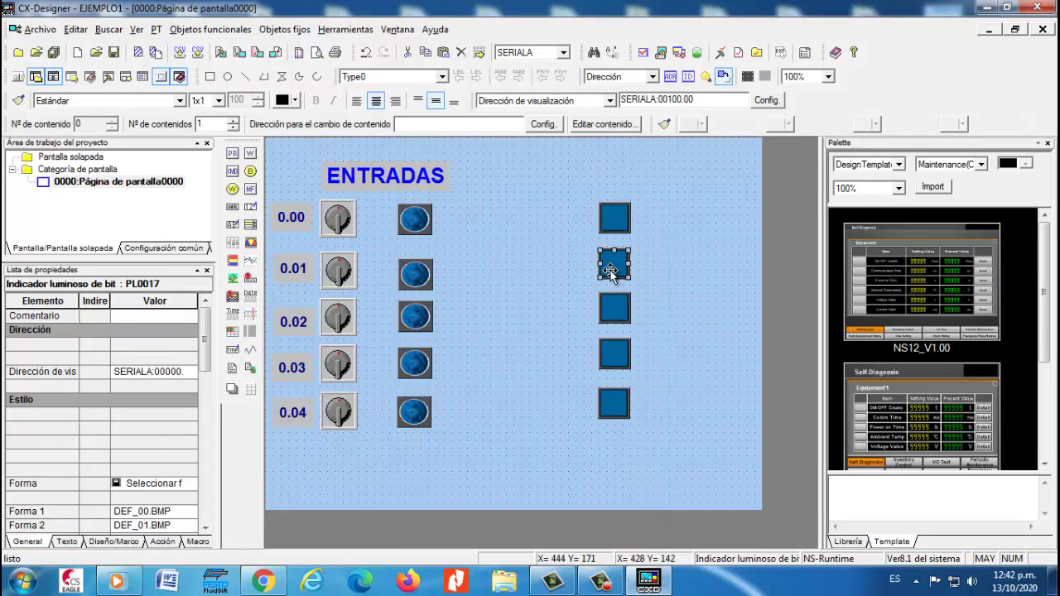
pyautogui.click(670, 99)
pyautogui.press('Delete')
pyautogui.write('1')
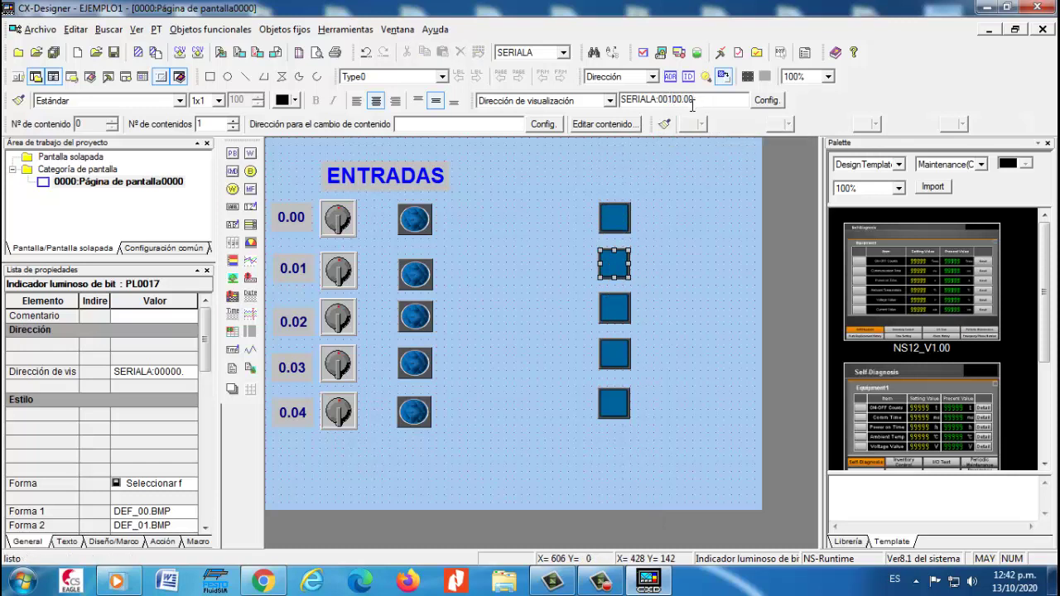
pyautogui.click(693, 99)
pyautogui.press('BackSpace')
pyautogui.write('1')
# - Set the 0.02-row square lamp's display address to SERIALA:00100.02 and change the 0.03-row square lamp's address to word 00100
pyautogui.click(617, 308)
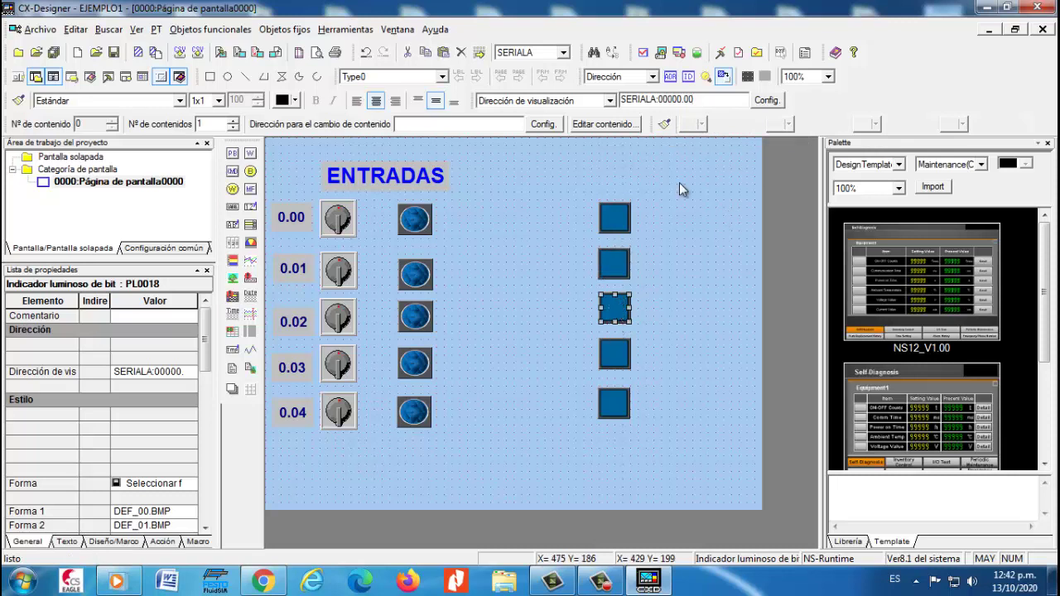
pyautogui.click(671, 100)
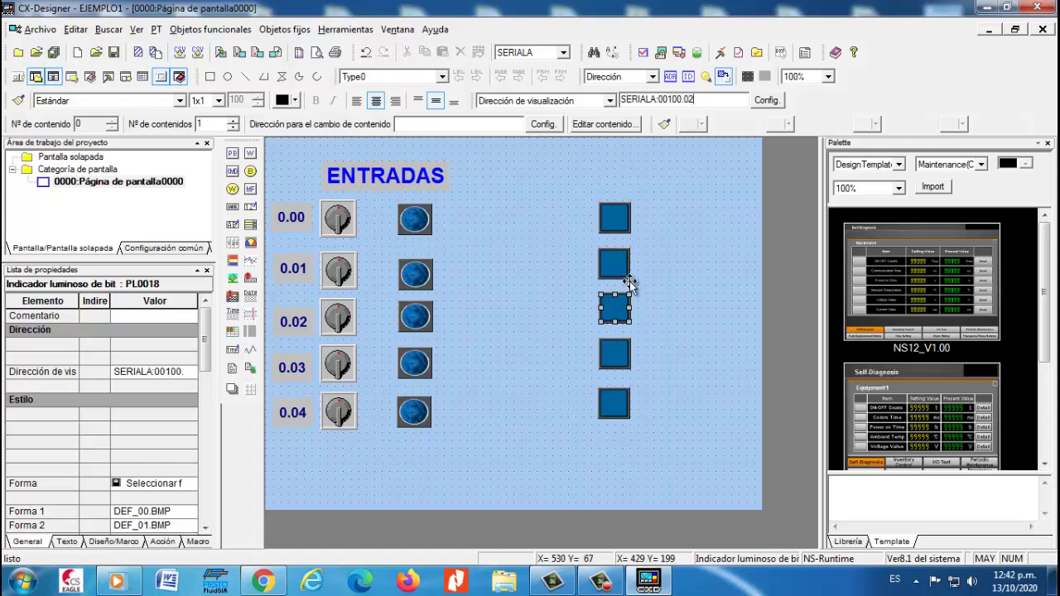
pyautogui.click(614, 354)
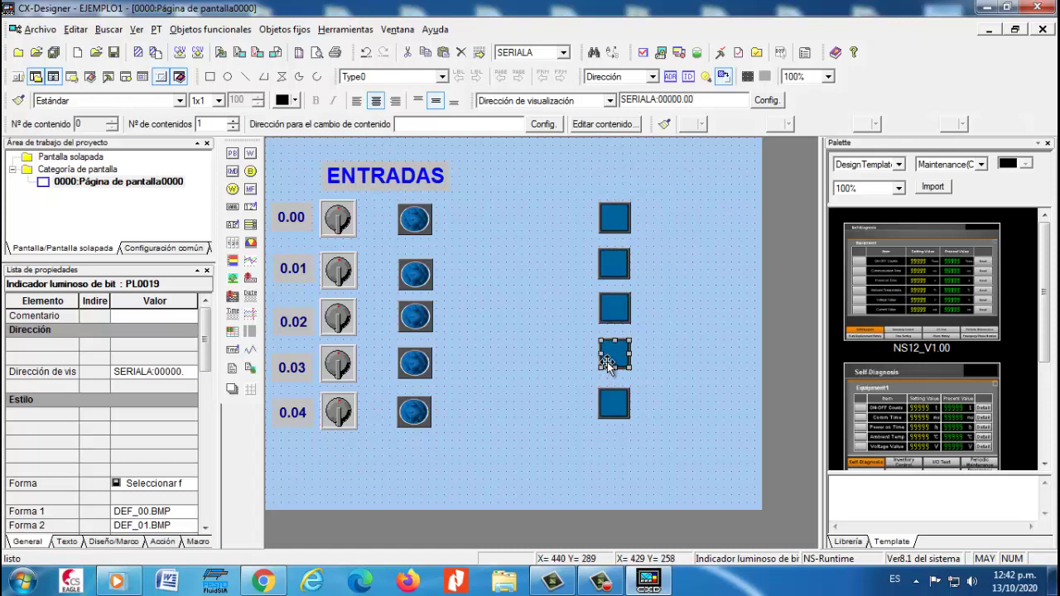
pyautogui.click(673, 98)
pyautogui.press('BackSpace')
pyautogui.write('1')
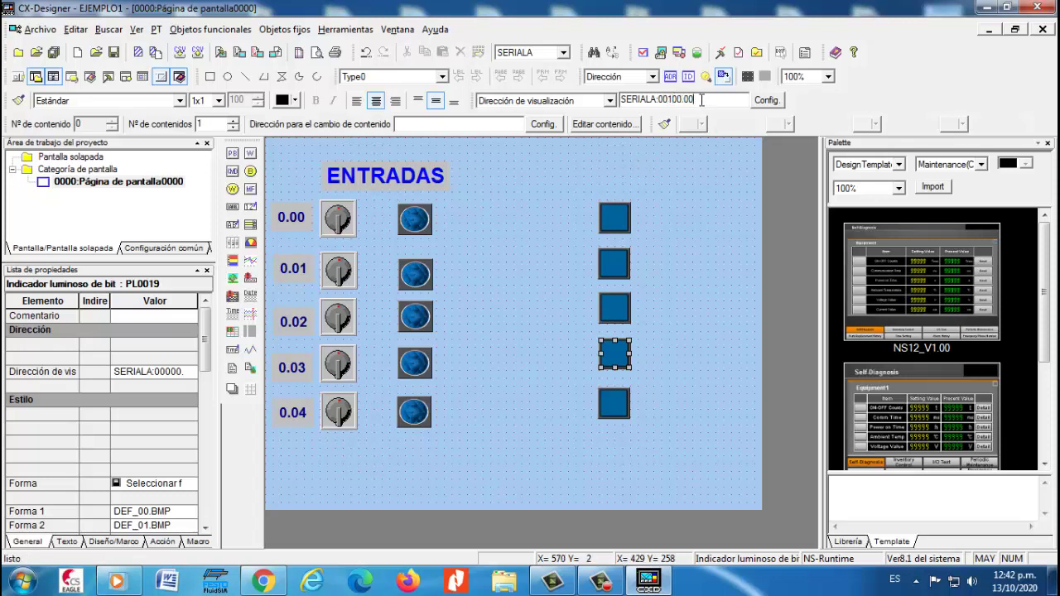
# - Set the display address of the square lamp in the 0.04 row to SERIALA:00100.04
pyautogui.click(614, 404)
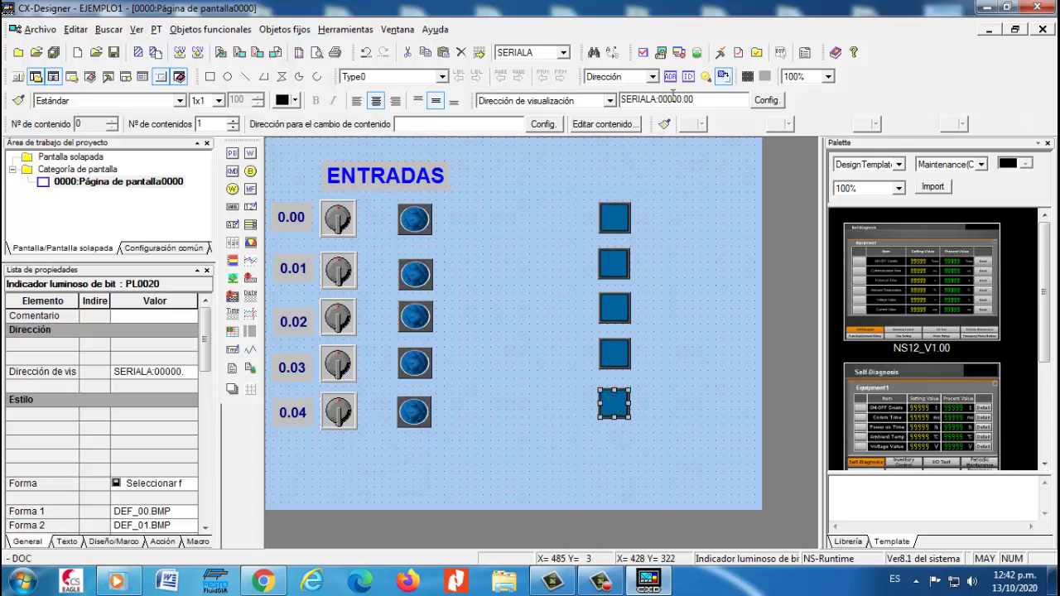
pyautogui.click(664, 124)
pyautogui.click(700, 101)
pyautogui.press('Left')
pyautogui.press('Left')
pyautogui.press('Left')
pyautogui.press('Left')
pyautogui.press('BackSpace')
pyautogui.write('1')
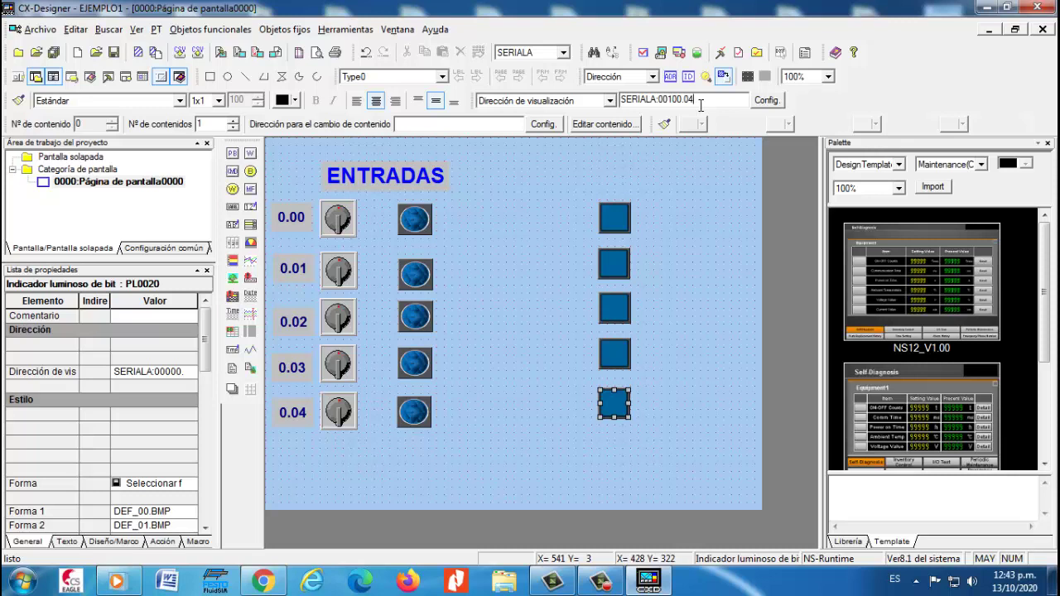
pyautogui.press('Return')
# - Duplicate the ENTRADAS title label and place the copy above the column of square output lamps
pyautogui.click(401, 184)
pyautogui.rightClick(401, 183)
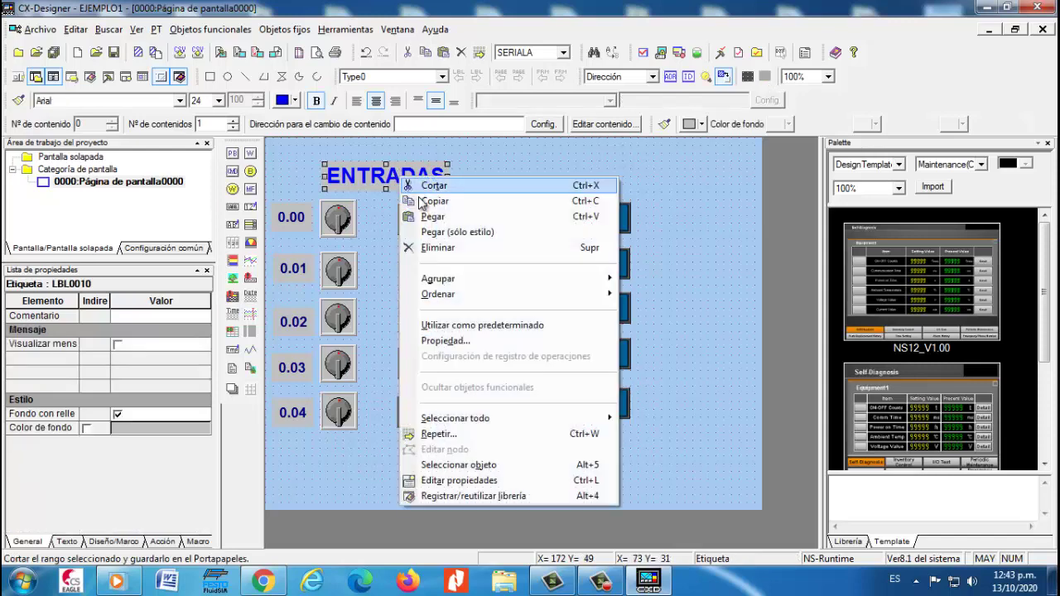
pyautogui.click(429, 205)
pyautogui.rightClick(486, 175)
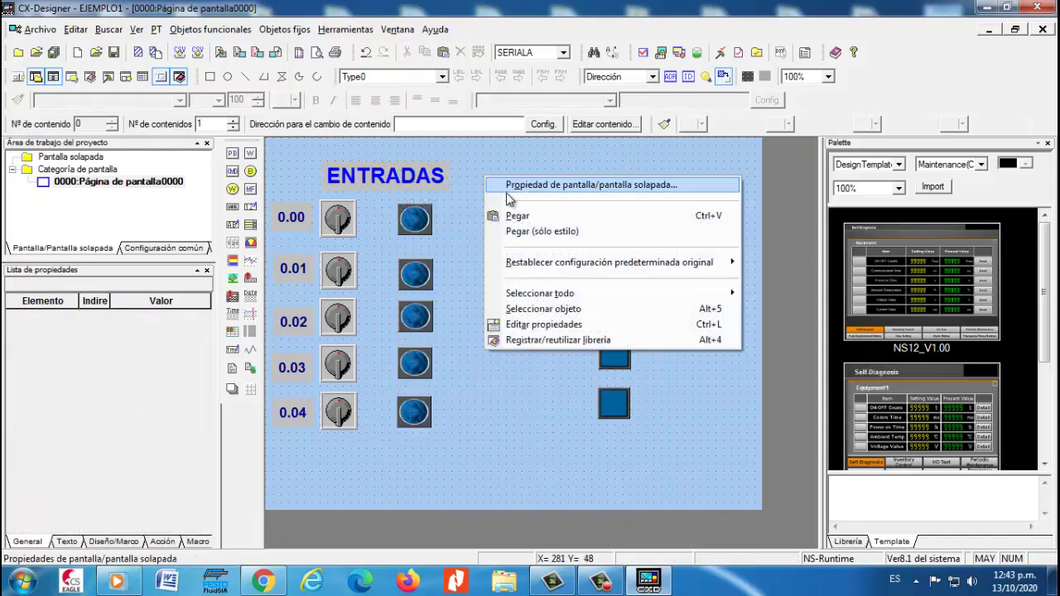
pyautogui.click(513, 215)
pyautogui.moveTo(429, 184); pyautogui.dragTo(638, 180)
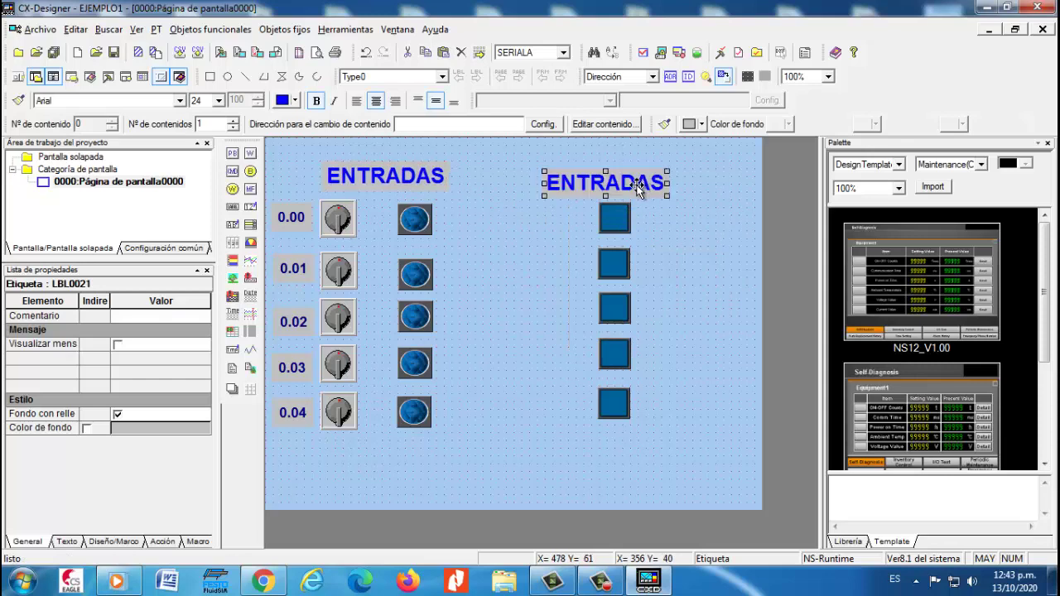
# - Change the text of the title label above the square lamps to SALIDAS
pyautogui.doubleClick(636, 186)
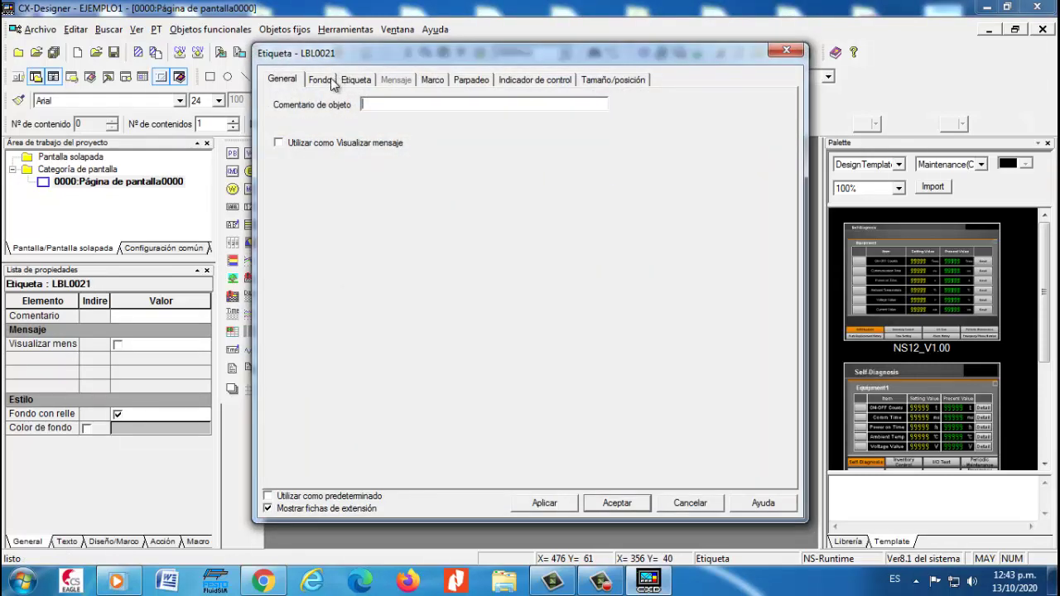
pyautogui.click(330, 81)
pyautogui.click(349, 80)
pyautogui.moveTo(355, 147); pyautogui.dragTo(243, 156)
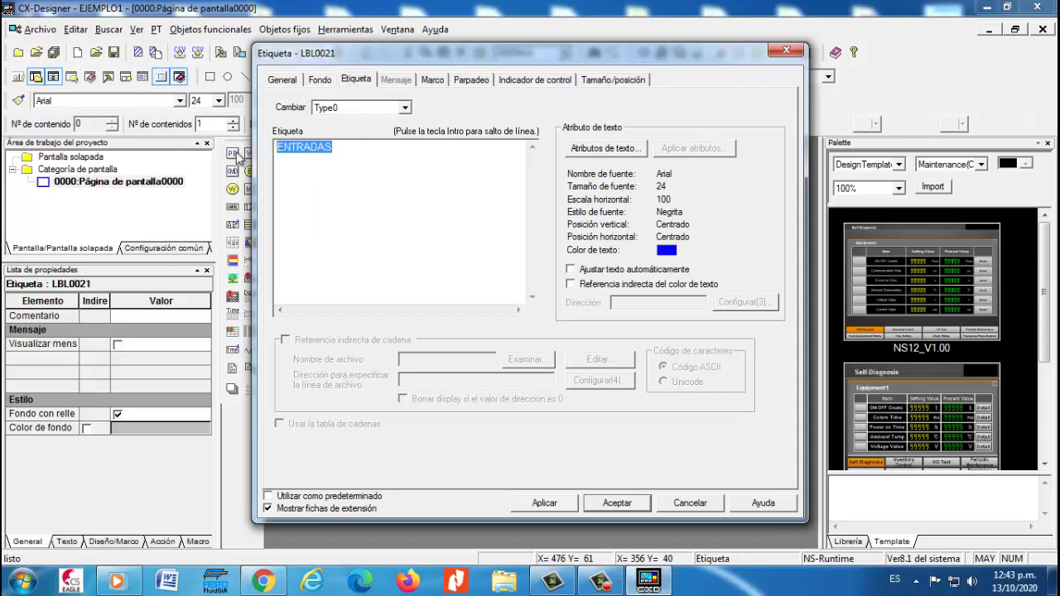
pyautogui.write('SALI')
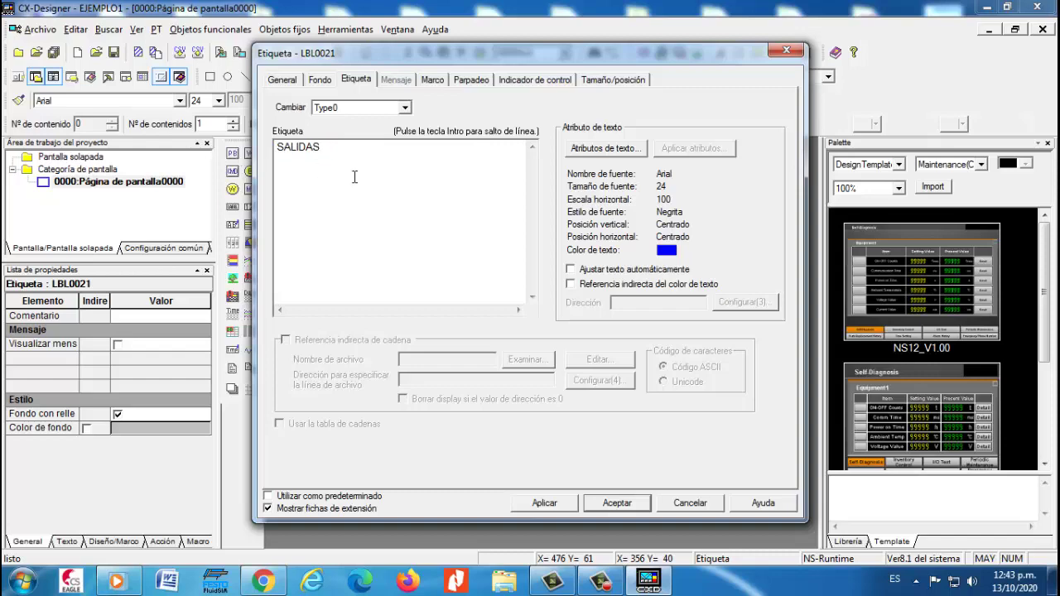
pyautogui.click(593, 502)
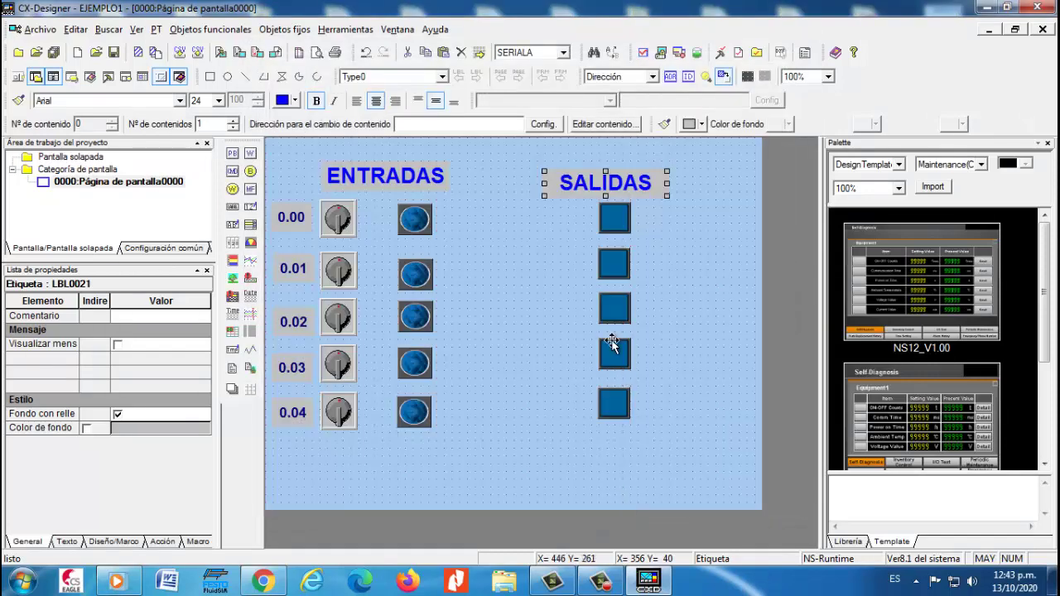
# - Duplicate the 0.00 label and place the copy beside the topmost square output lamp
pyautogui.click(300, 220)
pyautogui.rightClick(302, 222)
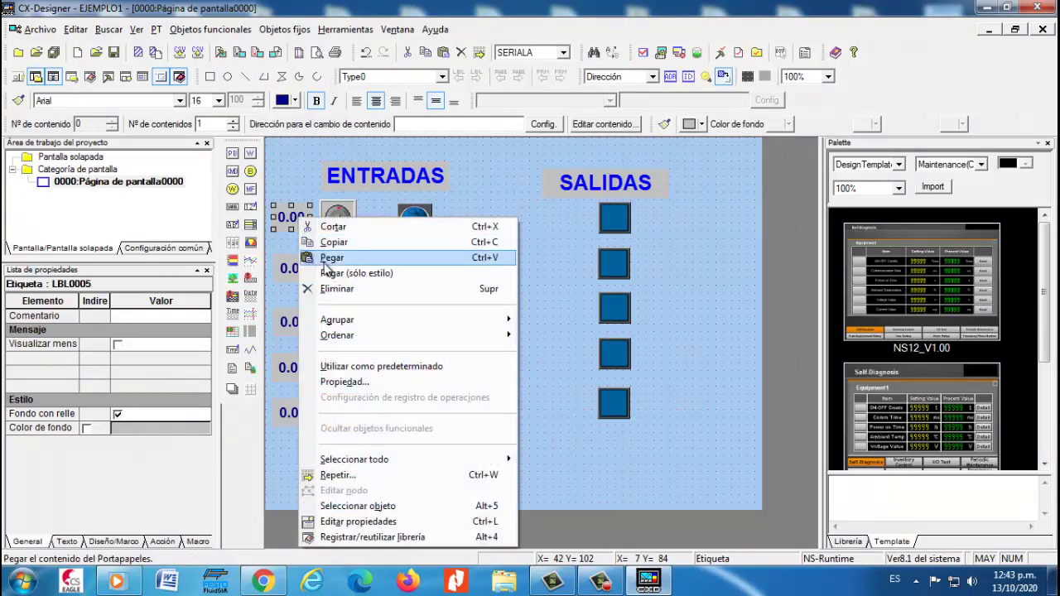
pyautogui.click(330, 242)
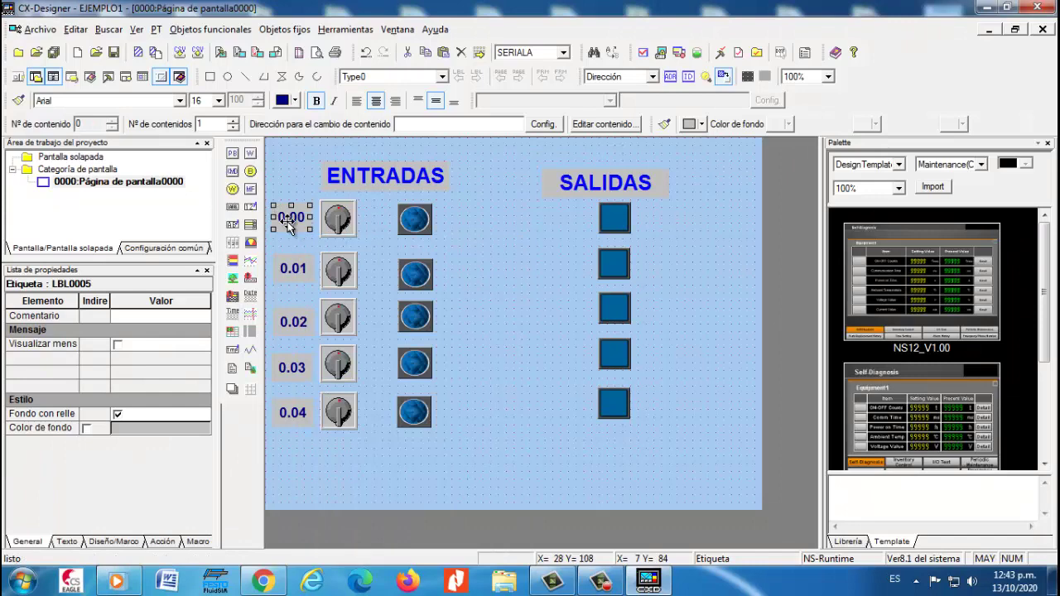
pyautogui.rightClick(289, 222)
pyautogui.click(336, 262)
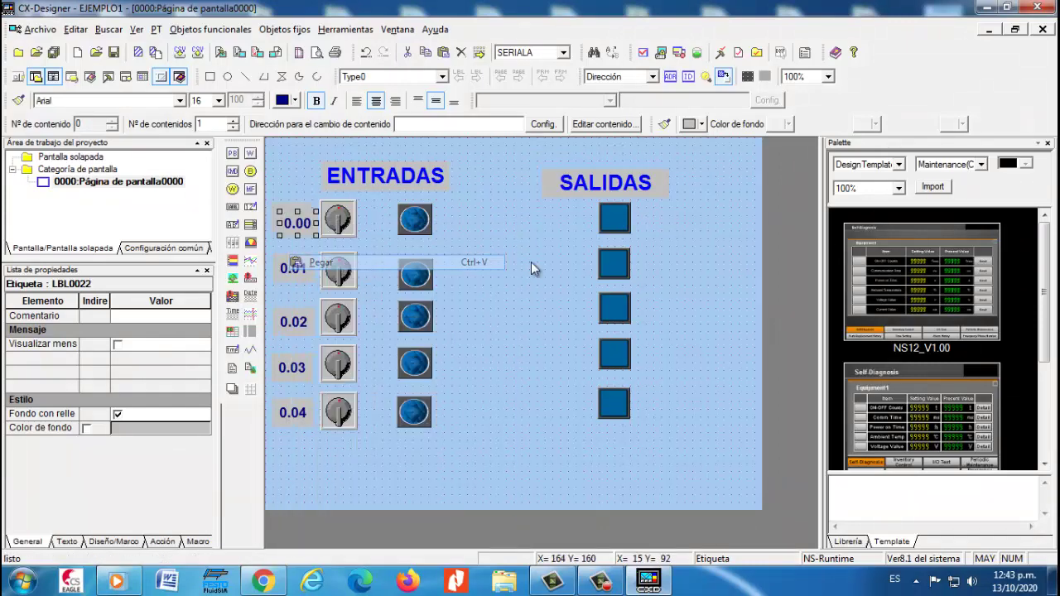
pyautogui.moveTo(286, 224); pyautogui.dragTo(679, 221)
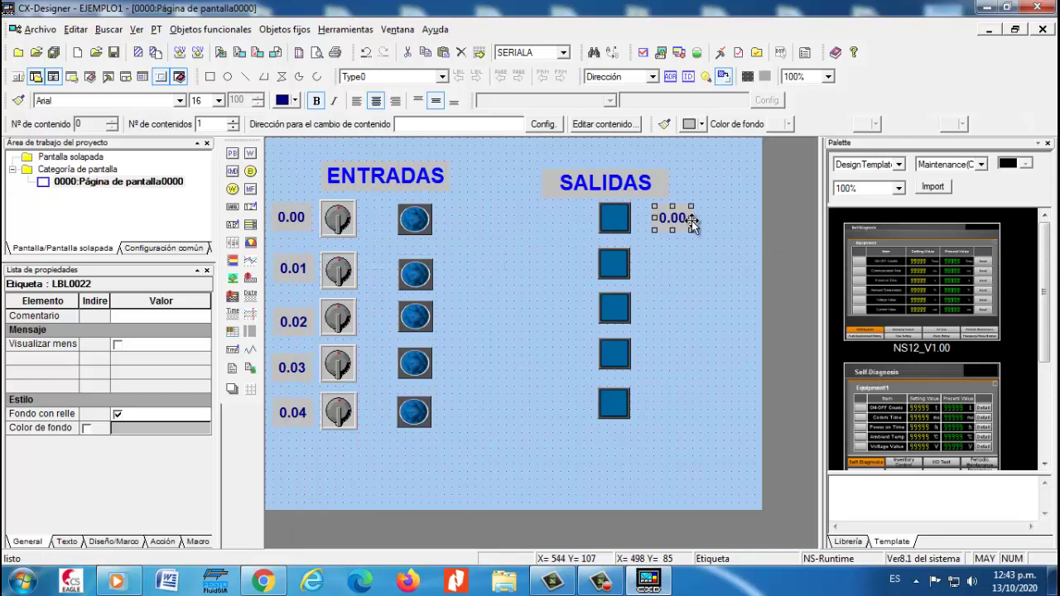
# - Change the label beside the topmost output lamp to 100.00 and widen it to fit the text
pyautogui.doubleClick(681, 219)
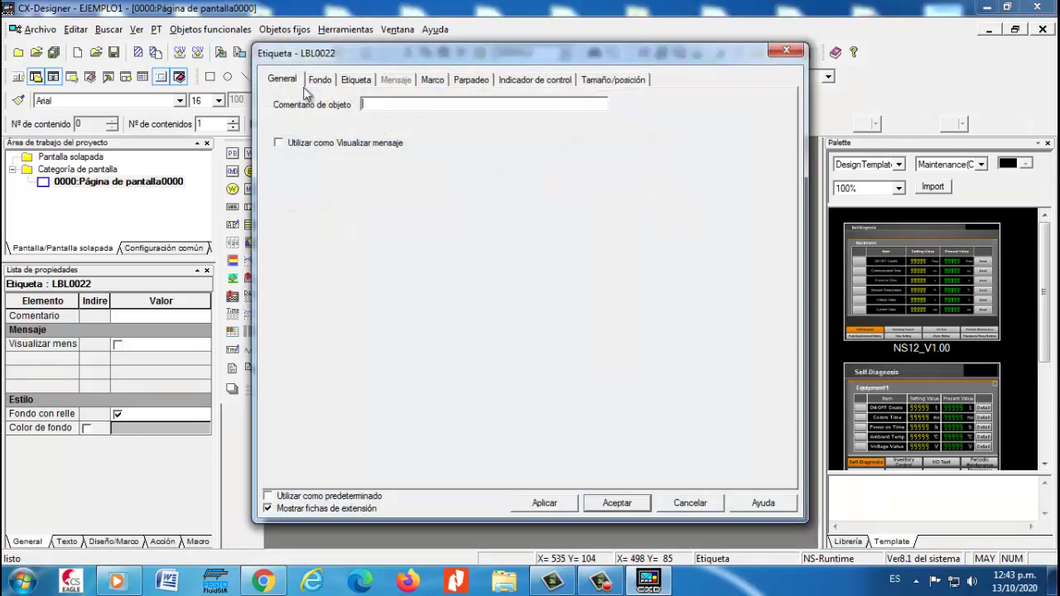
pyautogui.click(354, 79)
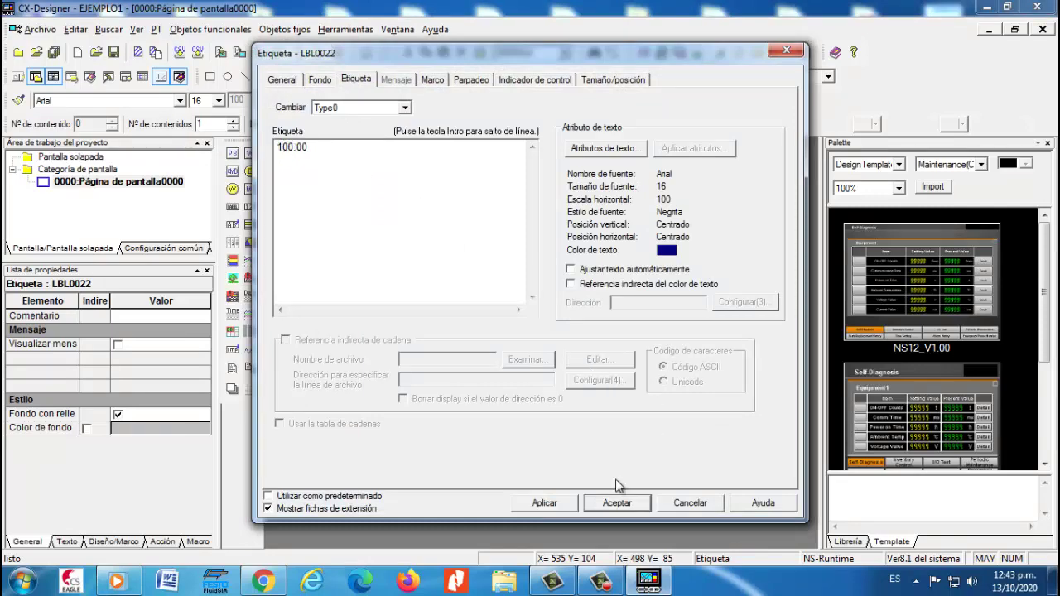
pyautogui.click(636, 506)
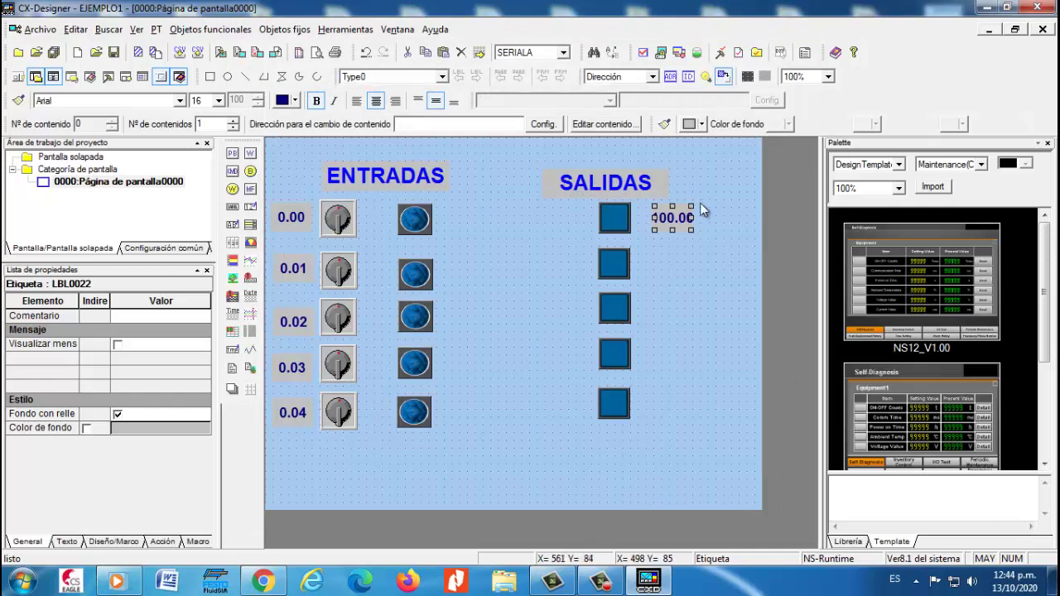
pyautogui.moveTo(699, 217); pyautogui.dragTo(701, 218)
# - Copy the 100.00 label and paste three copies of it onto the screen page
pyautogui.rightClick(674, 219)
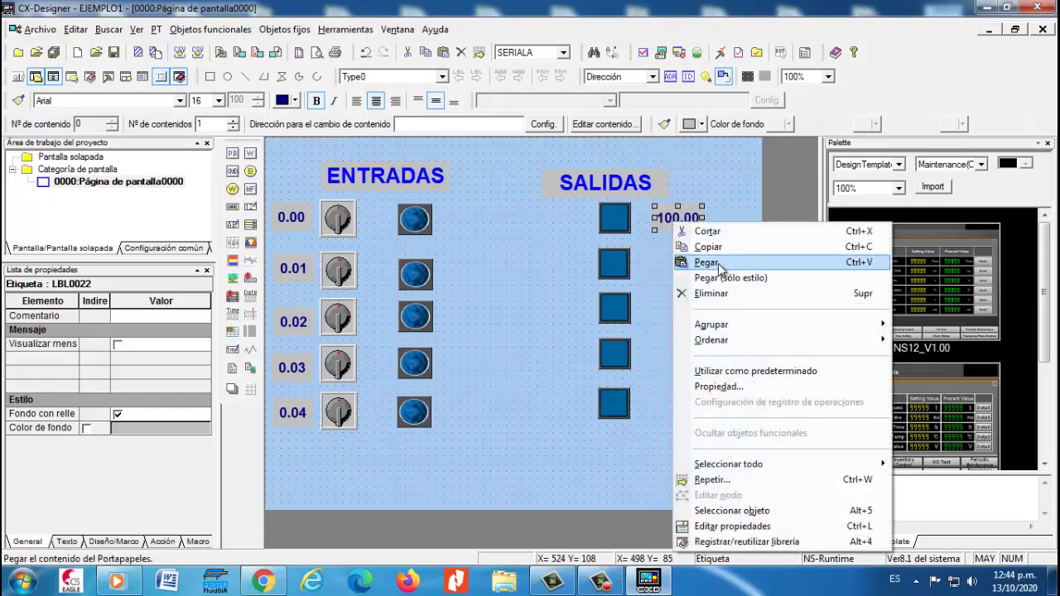
pyautogui.click(719, 250)
pyautogui.rightClick(684, 282)
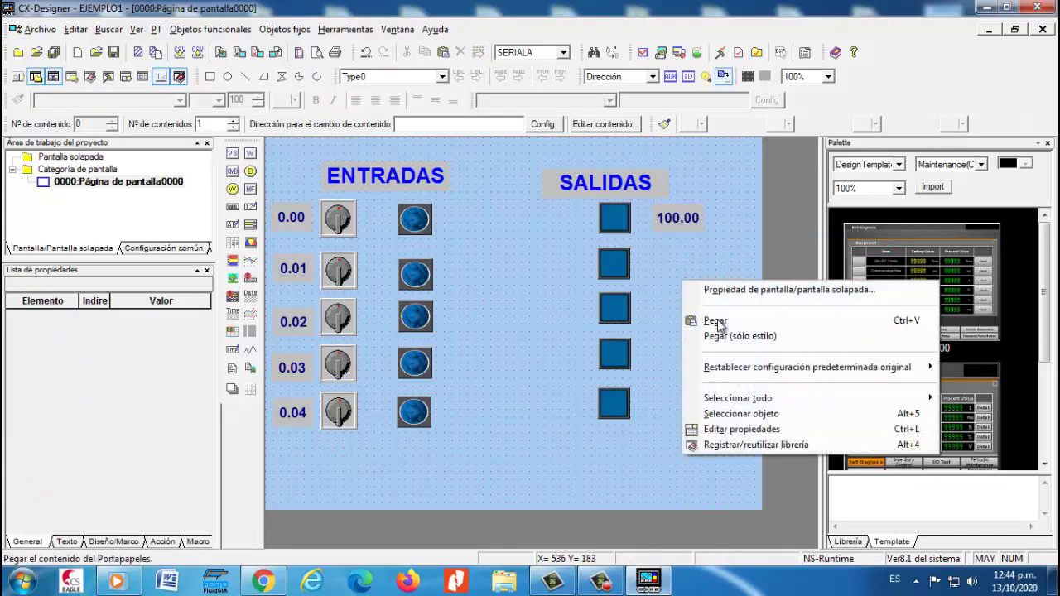
pyautogui.click(713, 321)
pyautogui.rightClick(698, 301)
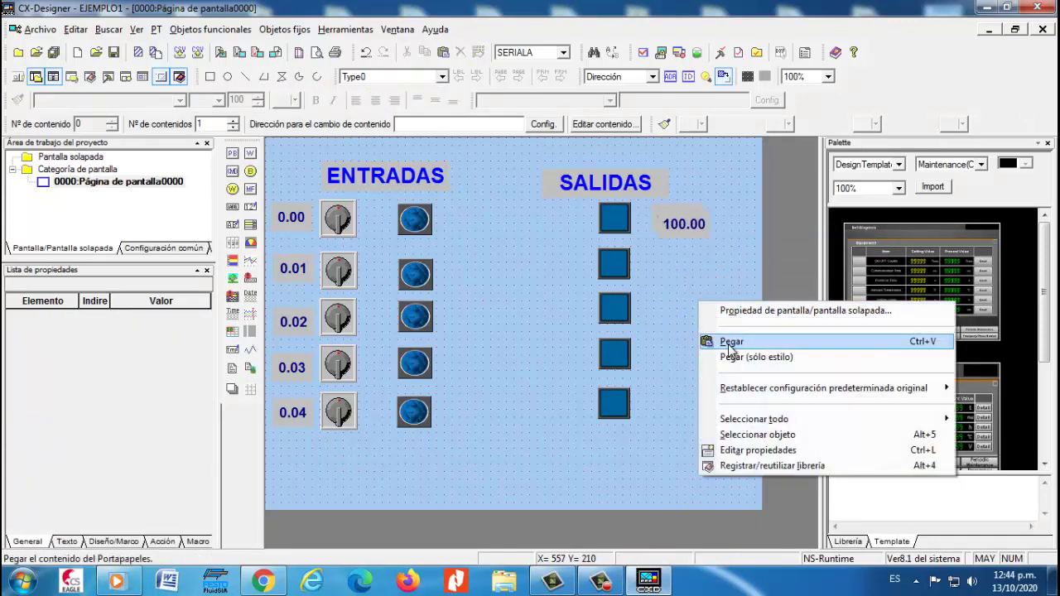
pyautogui.click(720, 338)
pyautogui.rightClick(712, 325)
pyautogui.click(719, 362)
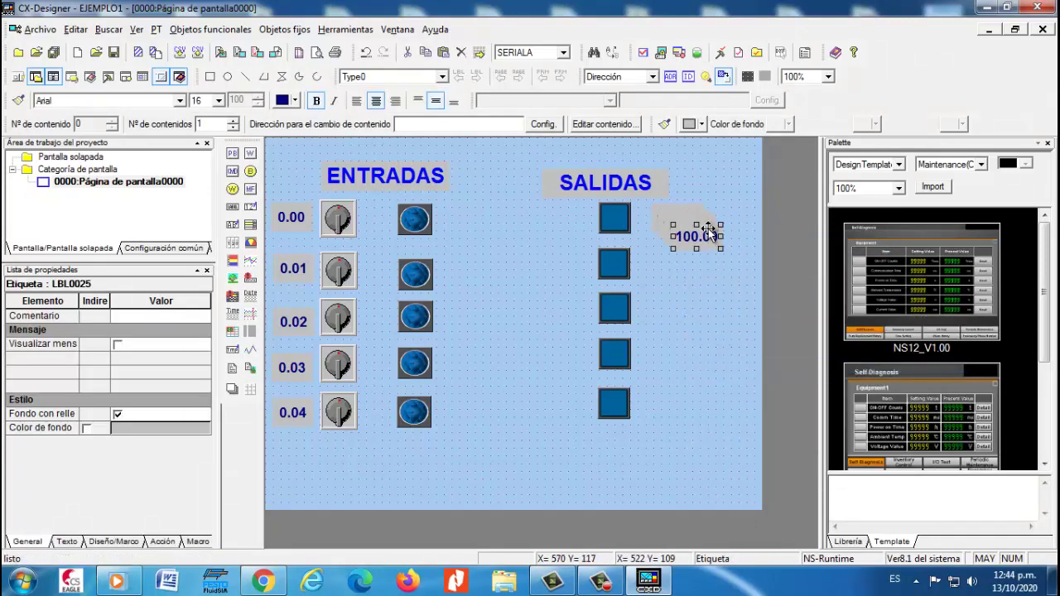
# - Place the three pasted 100.00 label copies beside the third, fourth and fifth square output lamps
pyautogui.moveTo(703, 280); pyautogui.dragTo(691, 411)
pyautogui.moveTo(686, 230); pyautogui.dragTo(669, 362)
pyautogui.click(675, 409)
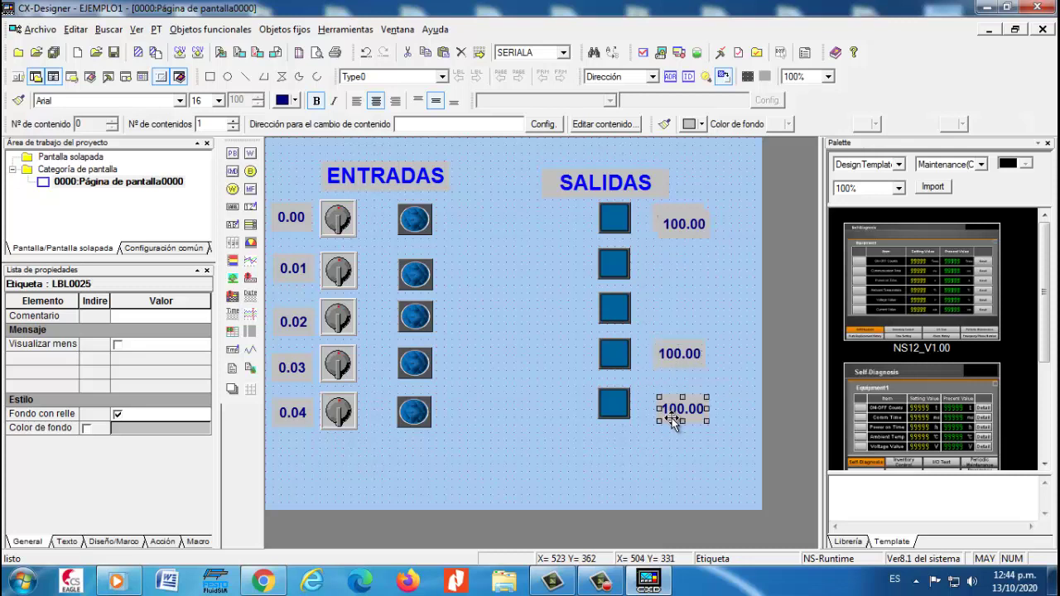
pyautogui.moveTo(671, 414); pyautogui.dragTo(670, 410)
pyautogui.moveTo(688, 232); pyautogui.dragTo(685, 312)
# - Paste one more 100.00 label and place it beside the second square output lamp
pyautogui.rightClick(669, 238)
pyautogui.click(703, 279)
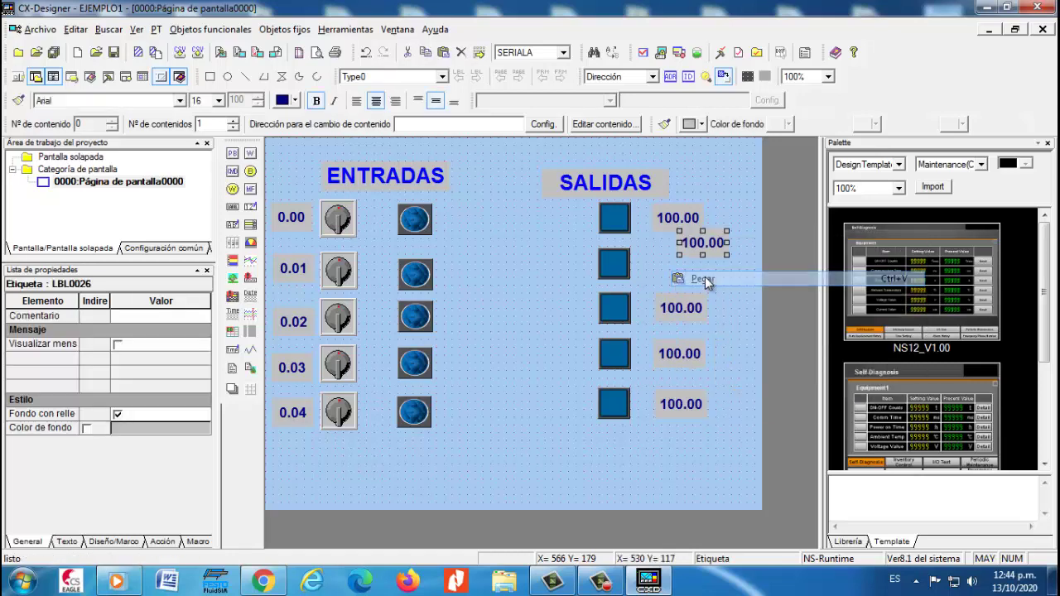
pyautogui.moveTo(690, 241); pyautogui.dragTo(674, 266)
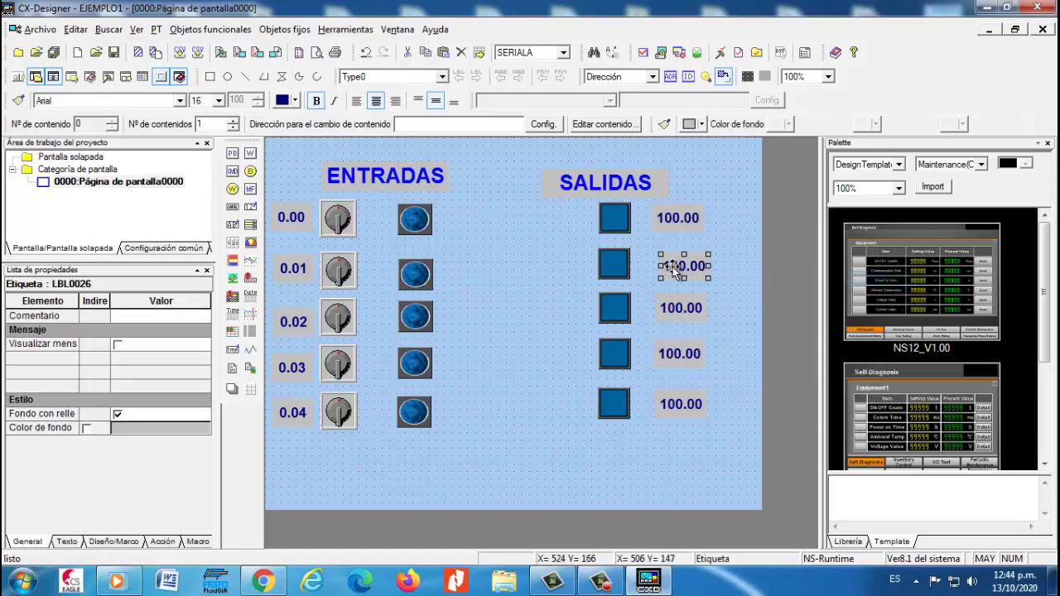
# - Open the ON shape selection of the second output lamp and browse the BMPfiles categories, including Switches-Circle and Tanks-metal
pyautogui.doubleClick(616, 265)
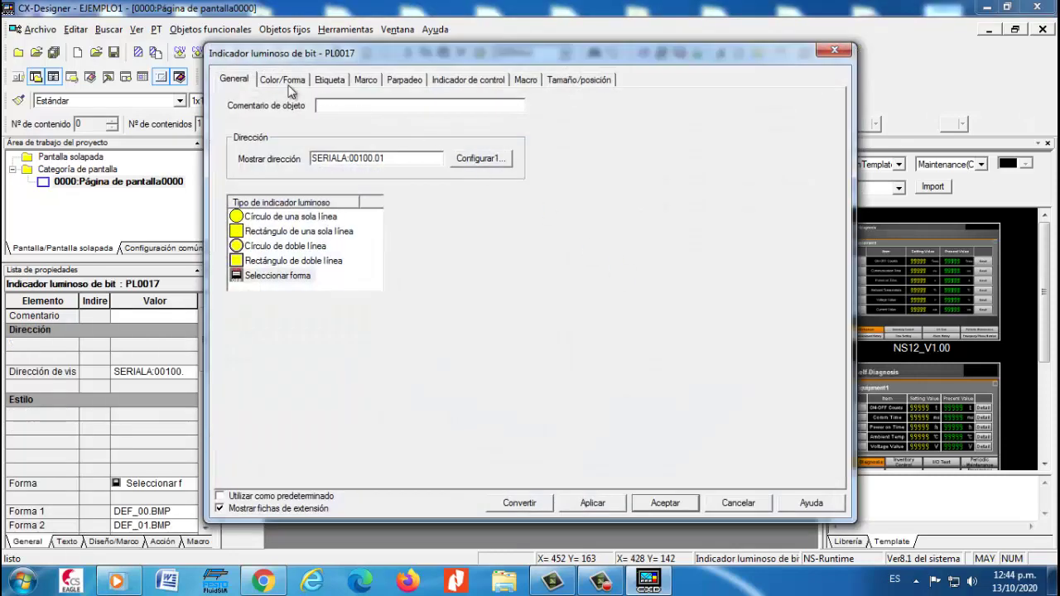
pyautogui.click(283, 79)
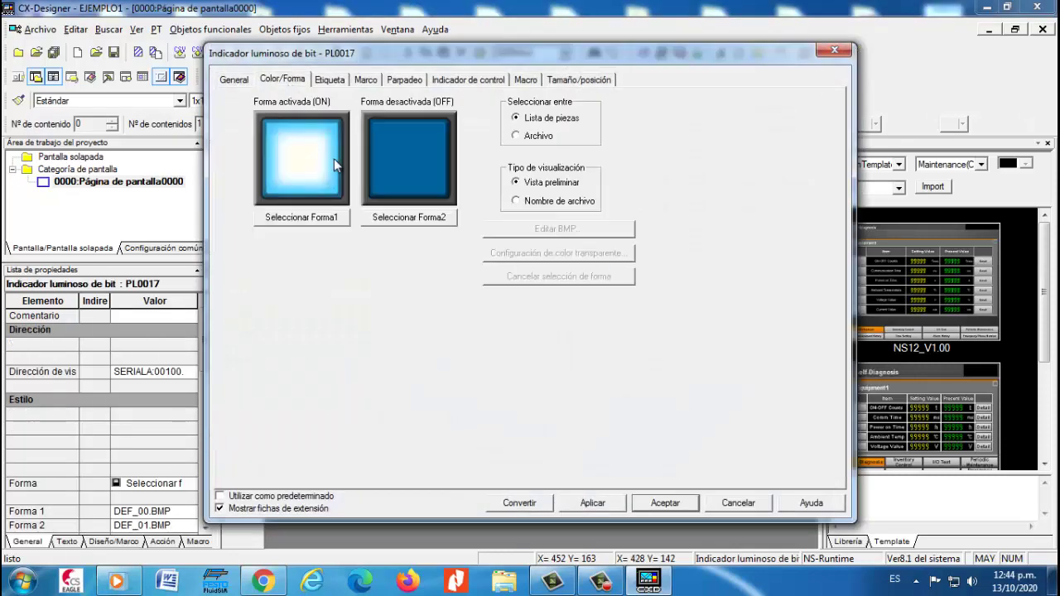
pyautogui.click(323, 225)
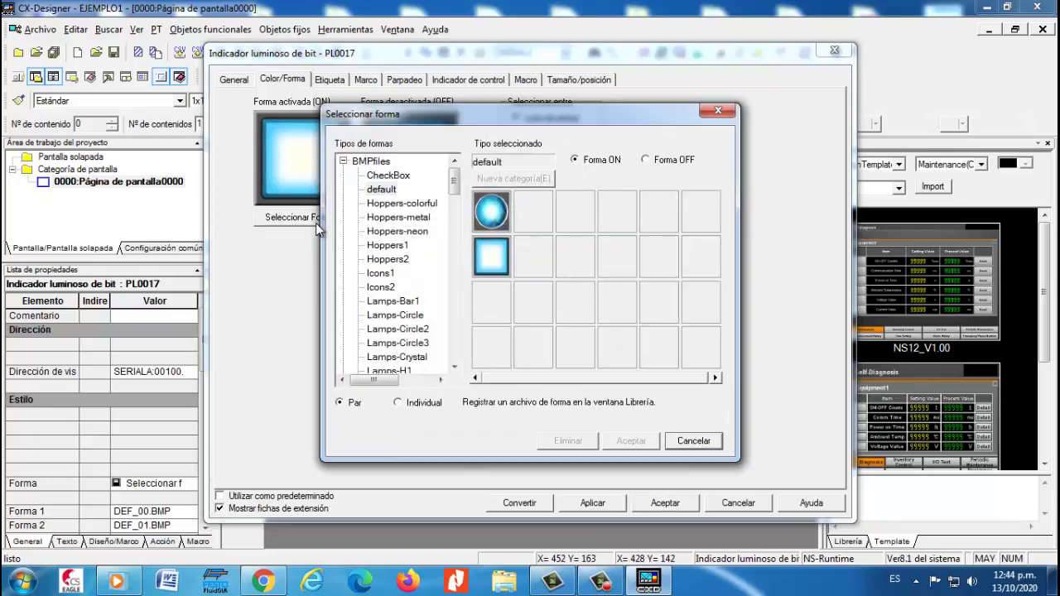
pyautogui.moveTo(454, 192); pyautogui.dragTo(457, 290)
pyautogui.click(406, 286)
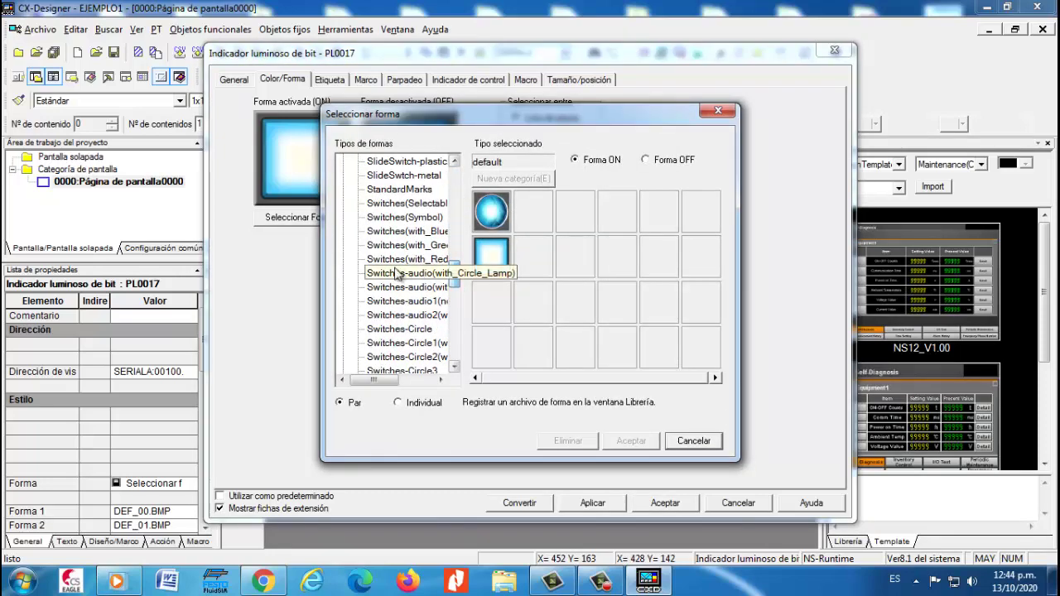
pyautogui.click(405, 301)
pyautogui.click(400, 329)
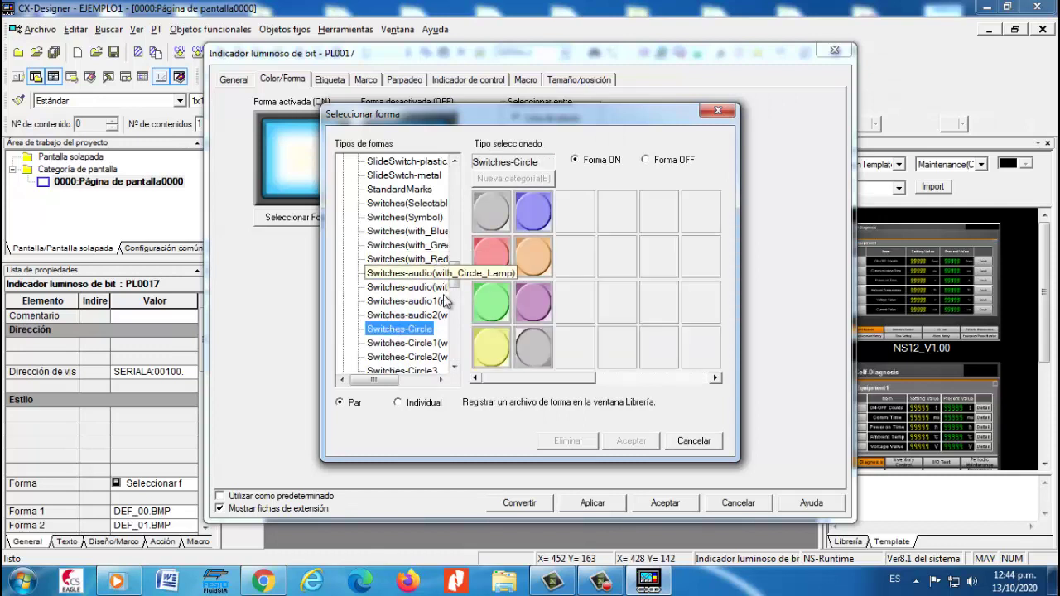
pyautogui.moveTo(454, 278); pyautogui.dragTo(452, 182)
pyautogui.click(404, 344)
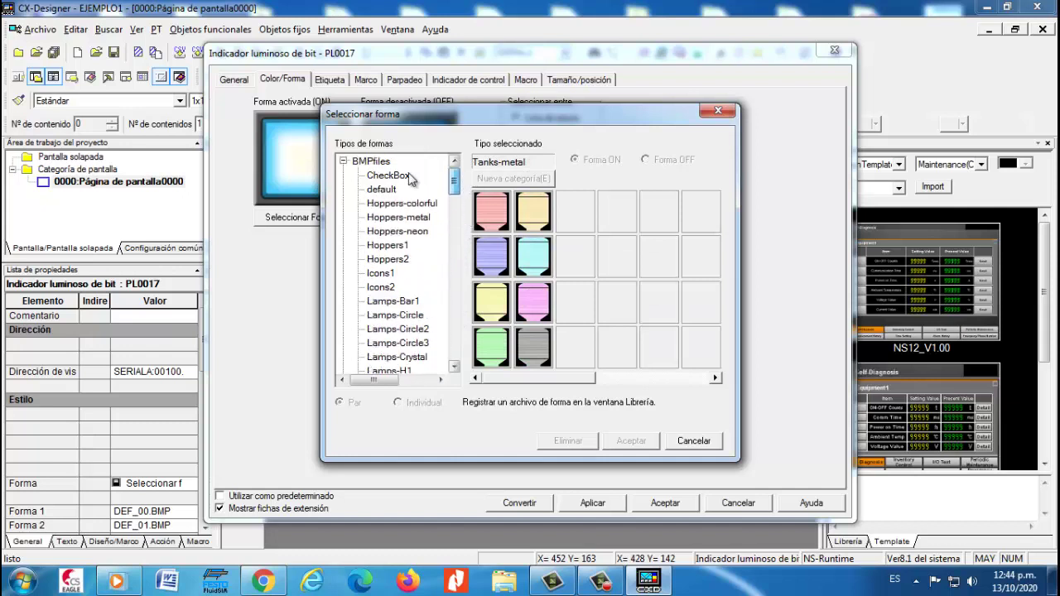
# - Browse the cool_parts and Symbol shape libraries, viewing the Valve(B), Valve(C) and Basic2 shapes
pyautogui.click(344, 161)
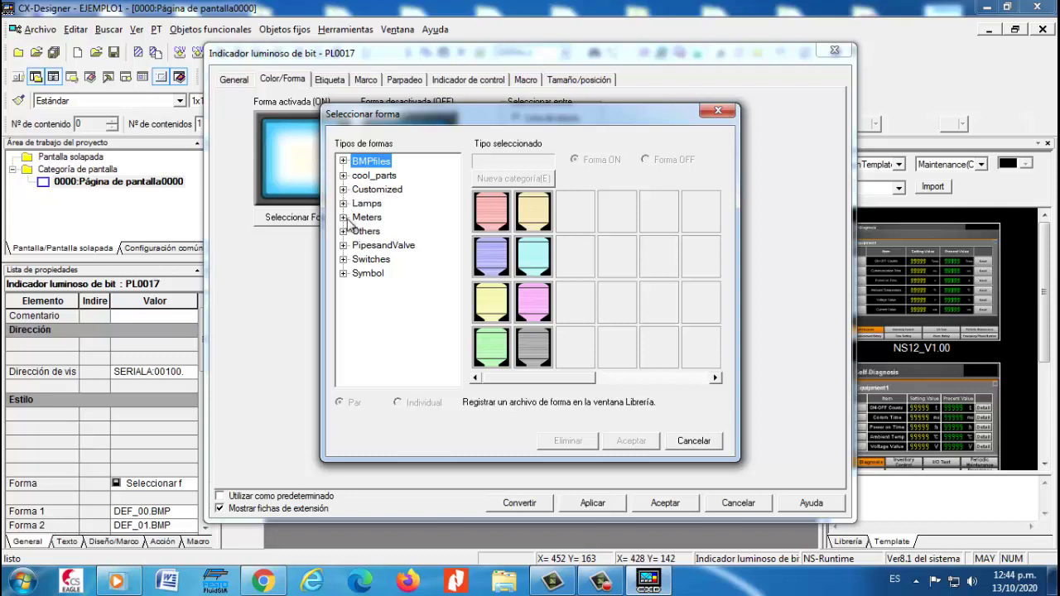
pyautogui.click(344, 176)
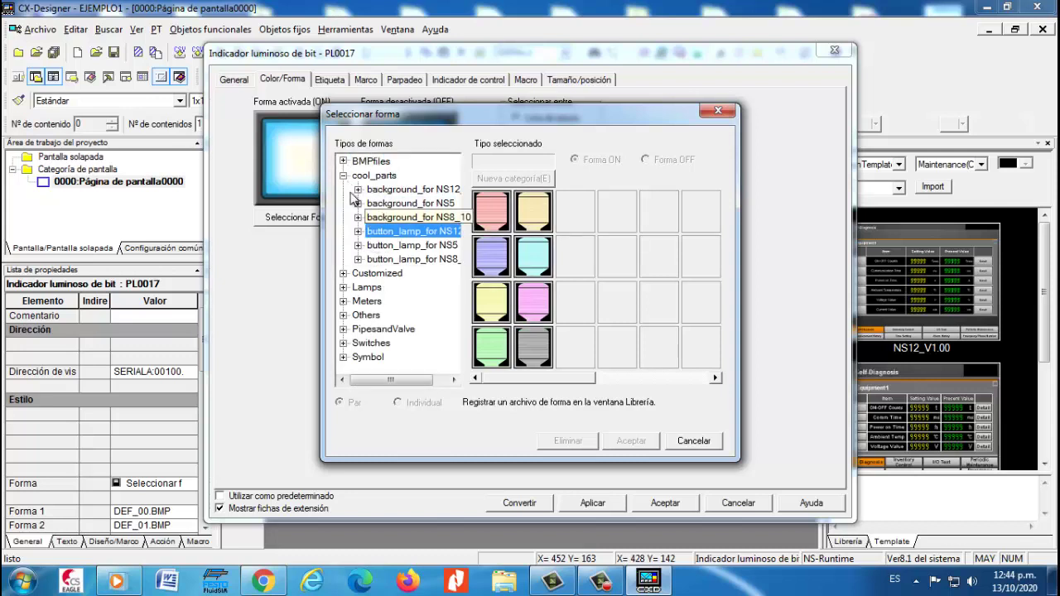
pyautogui.click(344, 175)
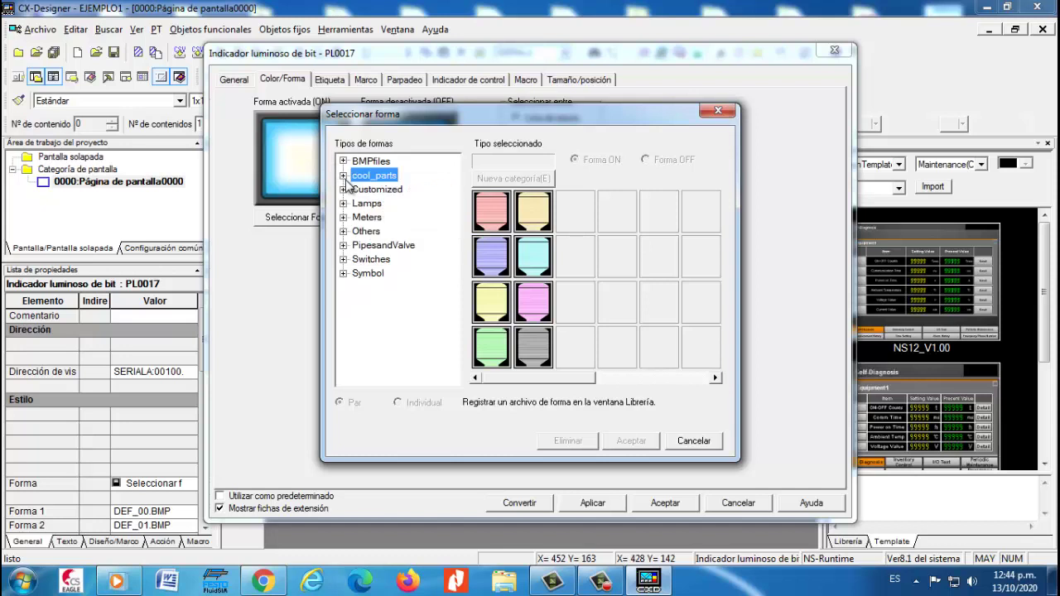
pyautogui.click(344, 273)
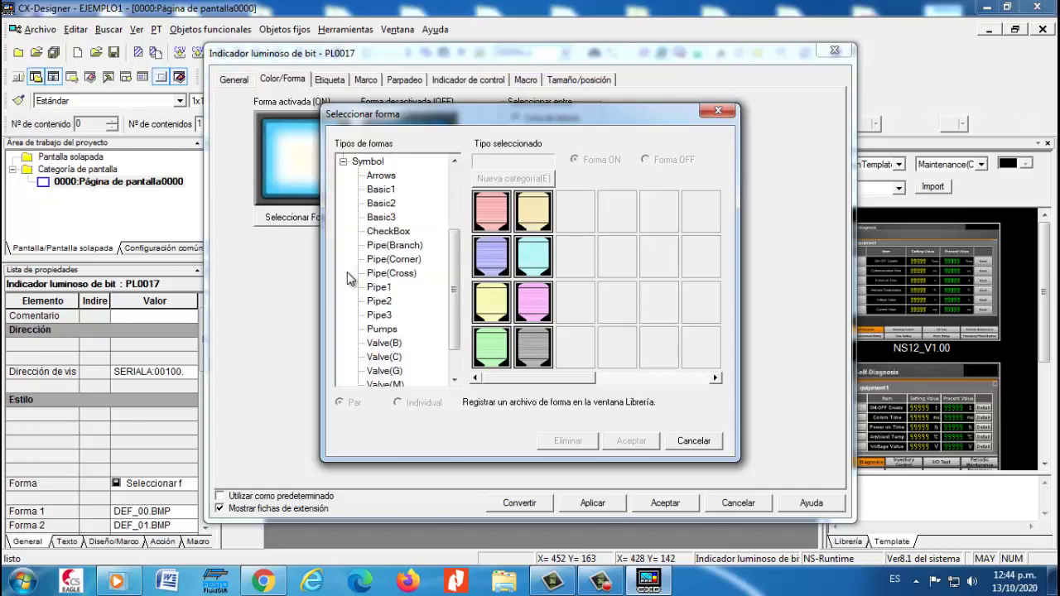
pyautogui.click(391, 274)
pyautogui.click(379, 301)
pyautogui.click(384, 342)
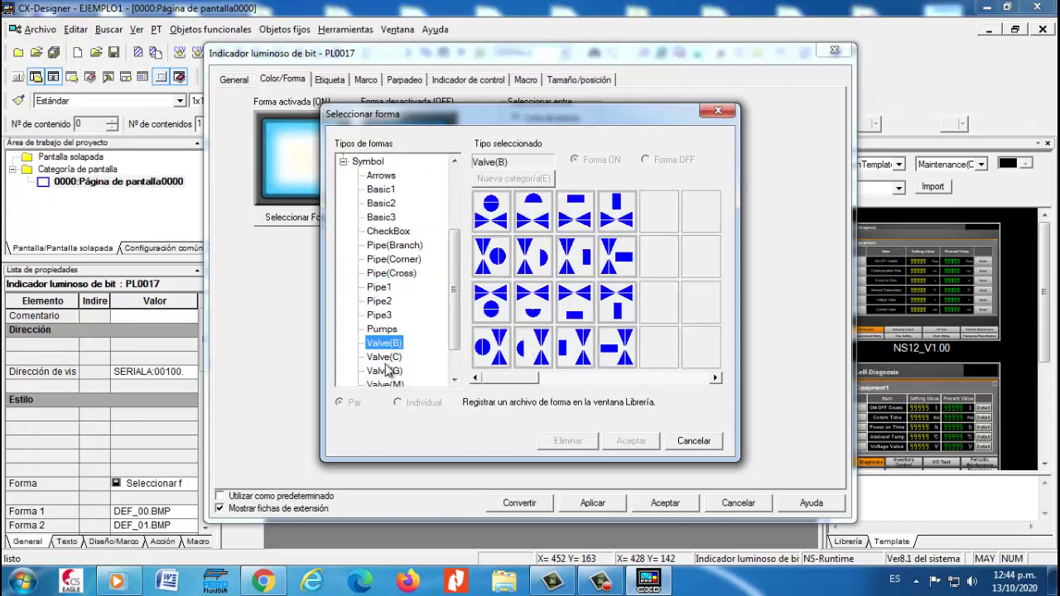
pyautogui.click(385, 357)
pyautogui.scroll(-1, 414, 338)
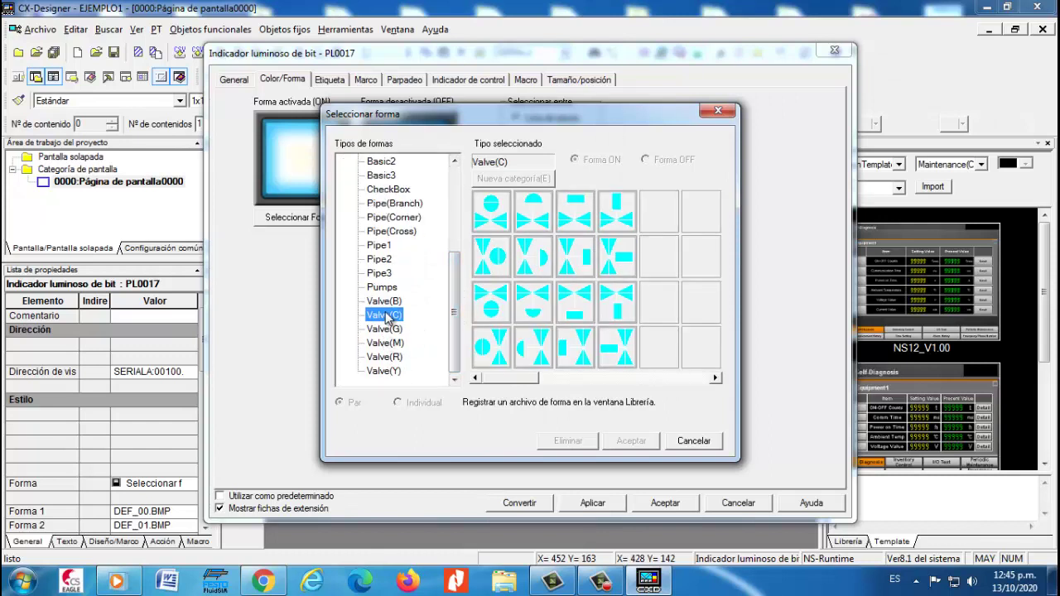
pyautogui.click(394, 162)
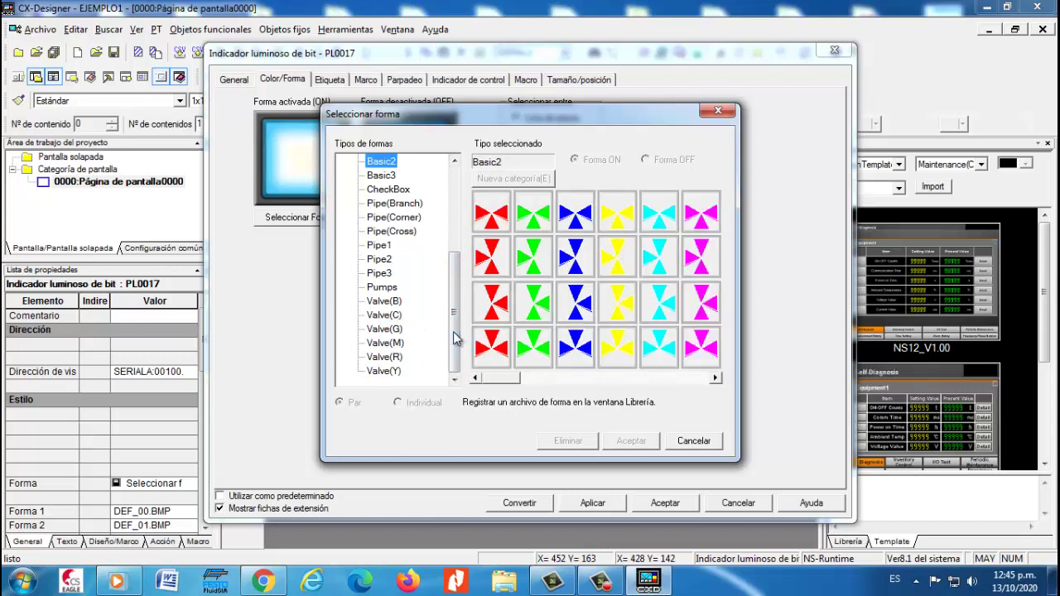
pyautogui.scroll(3, 454, 283)
# - Look through the remaining shape libraries, leave the selection without choosing a shape, and close the lamp's properties
pyautogui.click(343, 219)
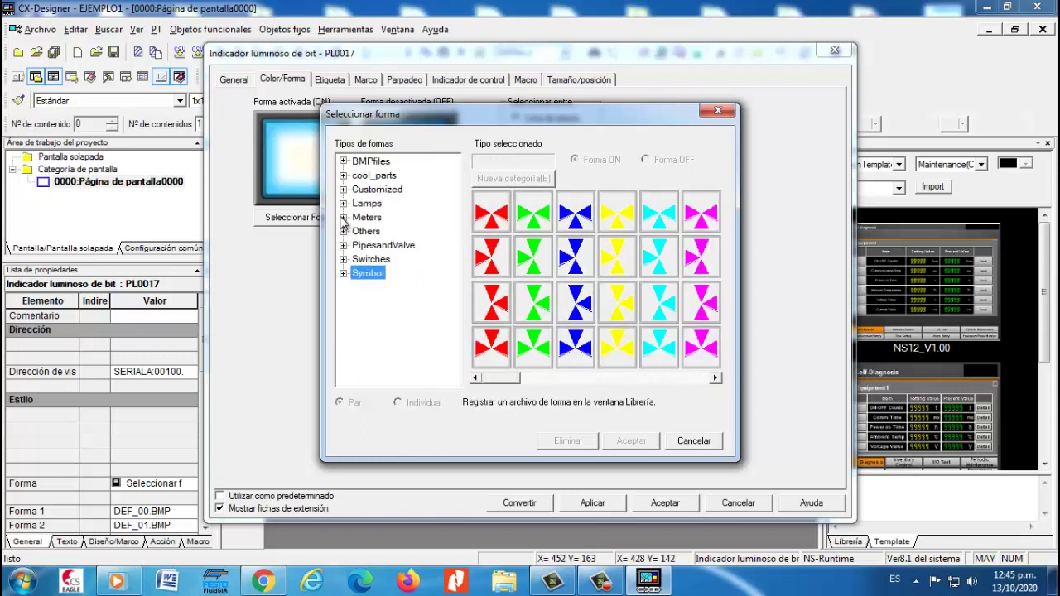
pyautogui.click(343, 260)
pyautogui.click(344, 162)
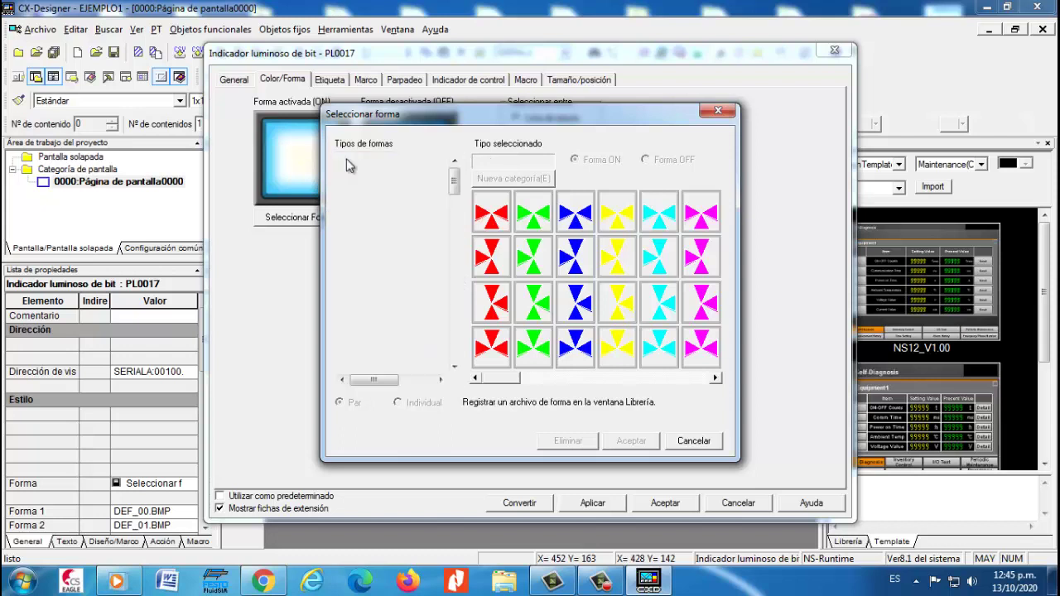
pyautogui.click(717, 444)
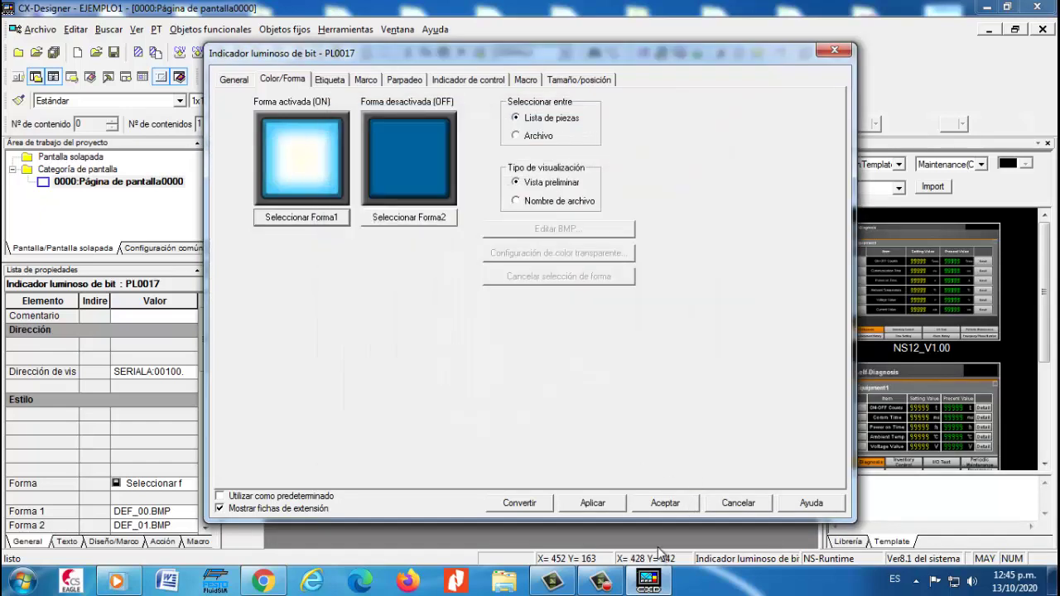
pyautogui.click(676, 507)
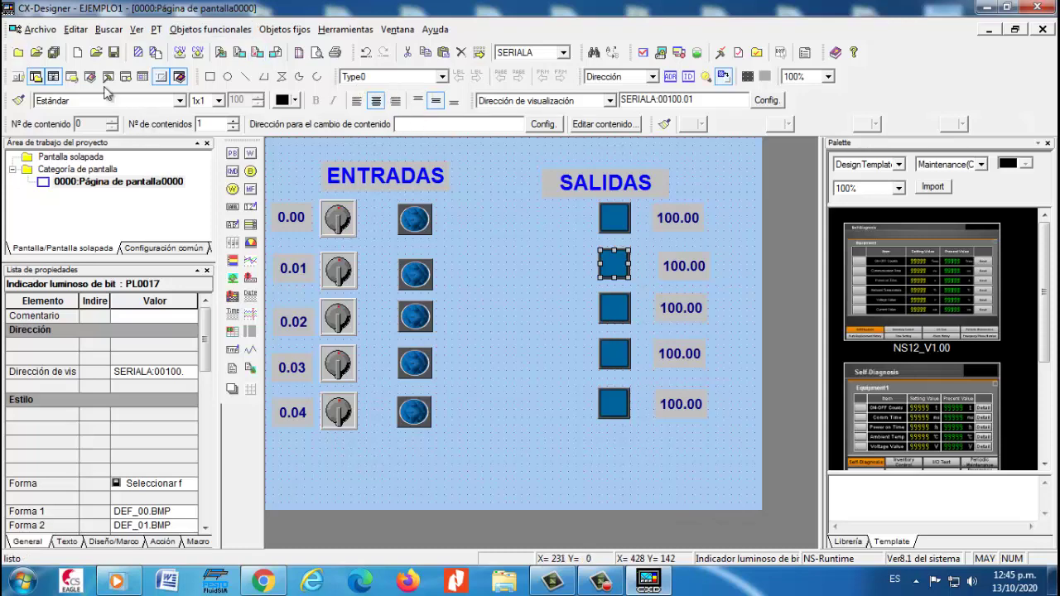
# - Save the whole screen project and switch to CX-Programmer with the ejemplo 1 ladder program
pyautogui.click(36, 31)
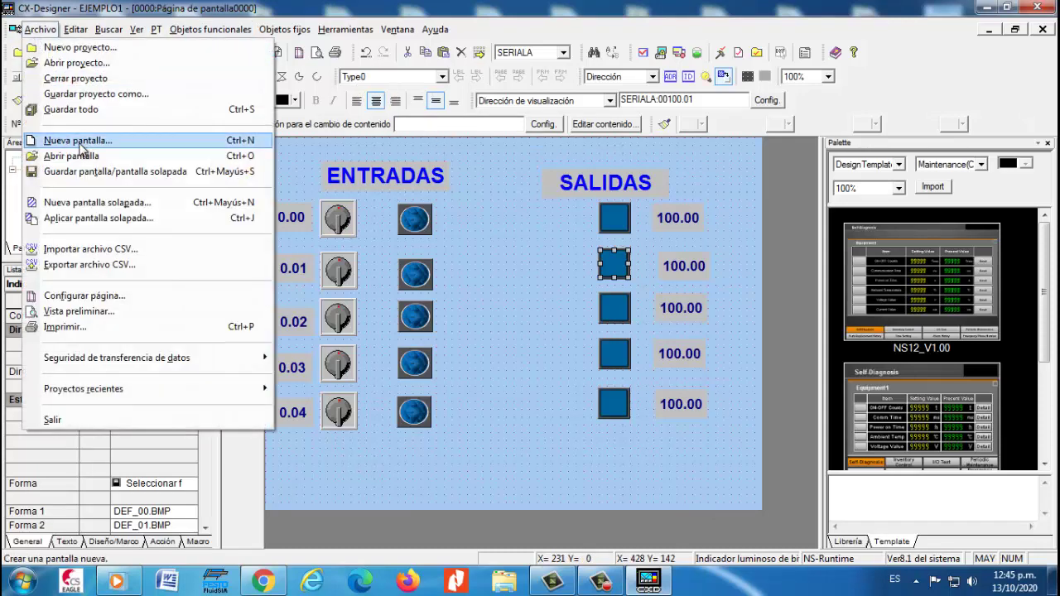
pyautogui.click(82, 115)
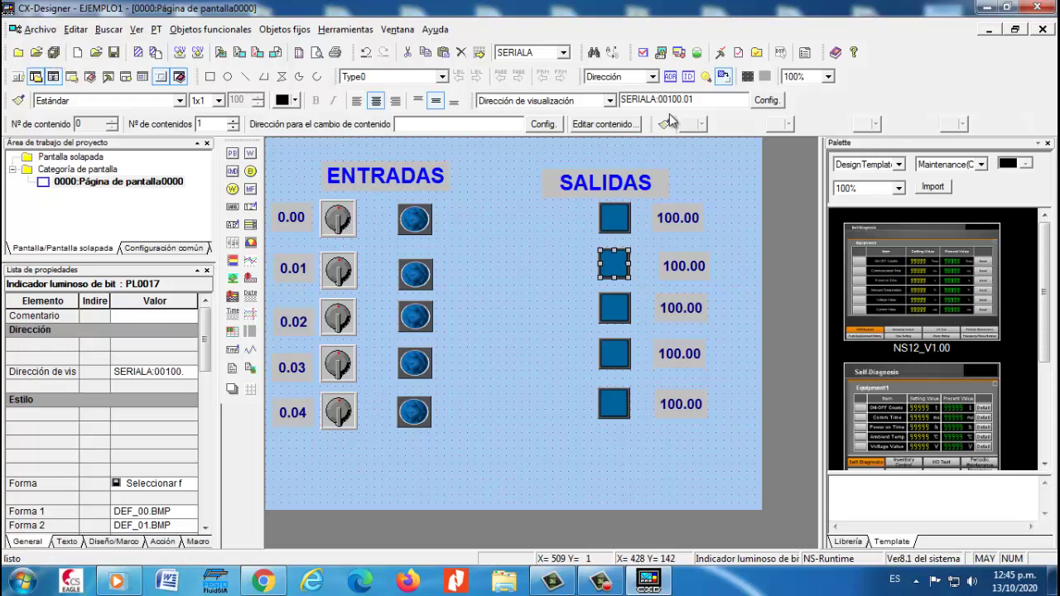
pyautogui.click(25, 584)
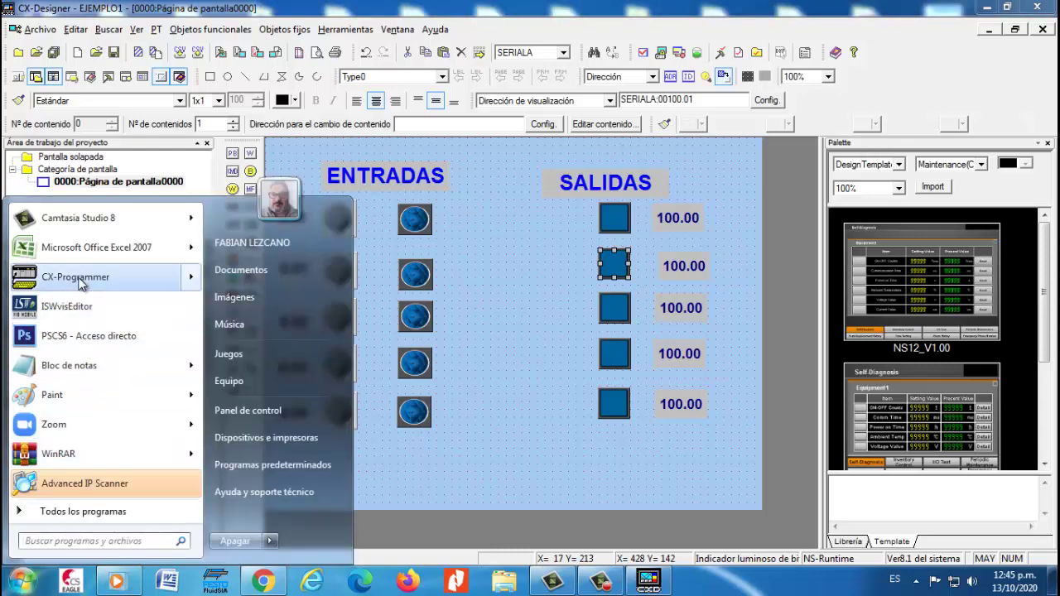
pyautogui.moveTo(81, 284)
pyautogui.click(290, 230)
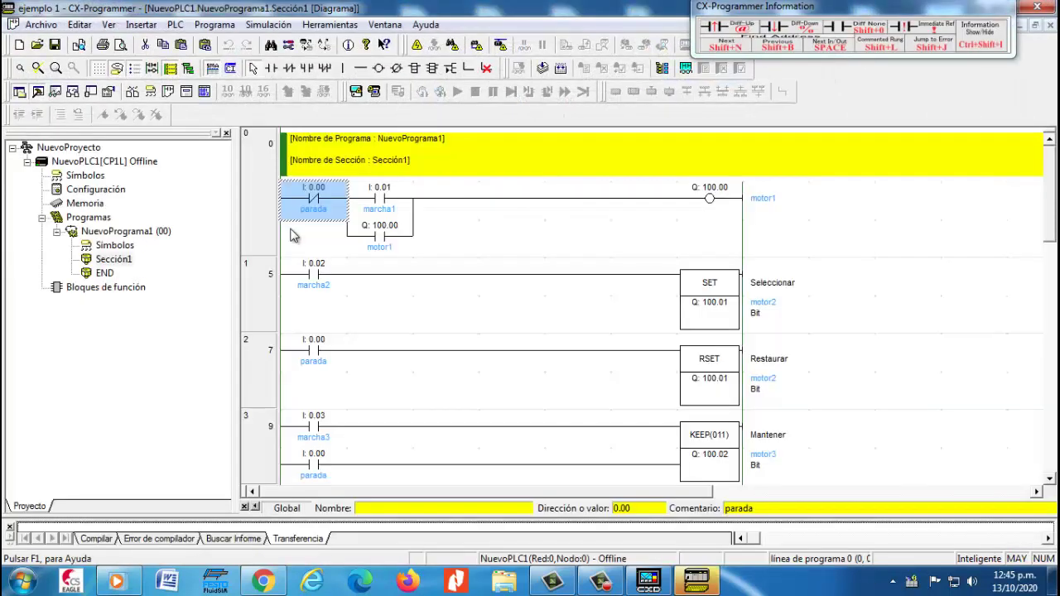
# - Start the integrated PLC-PT simulation with the EJEMPLO1 screen project and minimize the test tool window
pyautogui.click(355, 92)
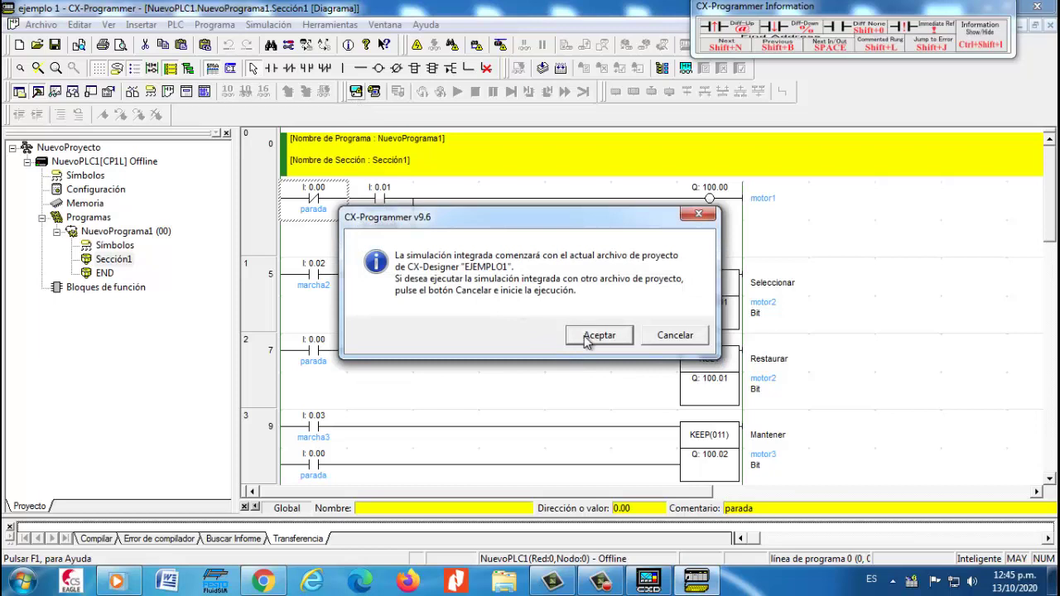
pyautogui.click(599, 335)
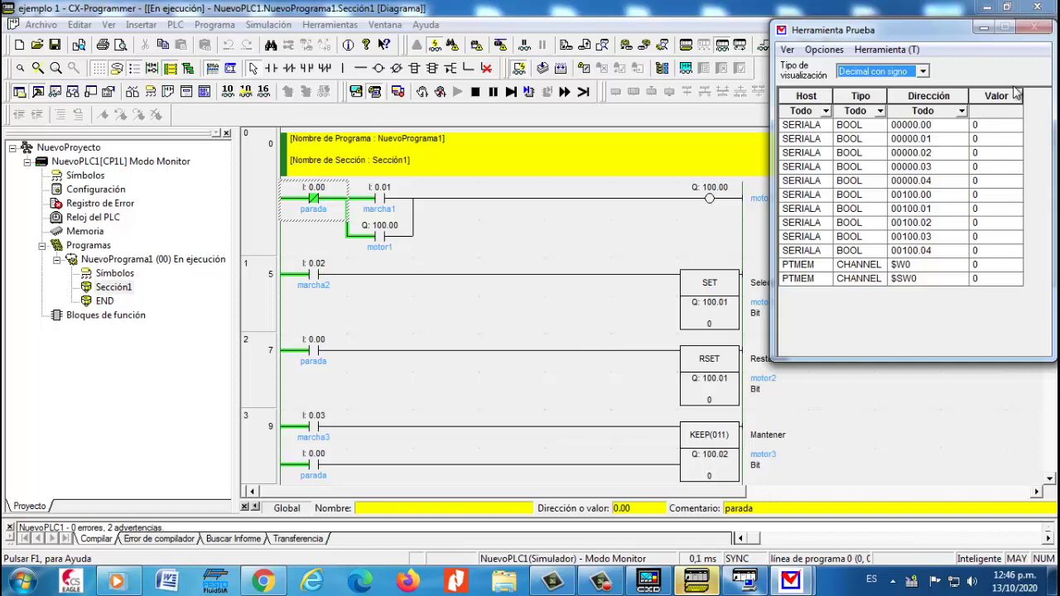
pyautogui.click(984, 28)
# - Try to start the integrated PLC-PT simulation again while the test tool is already running
pyautogui.click(356, 91)
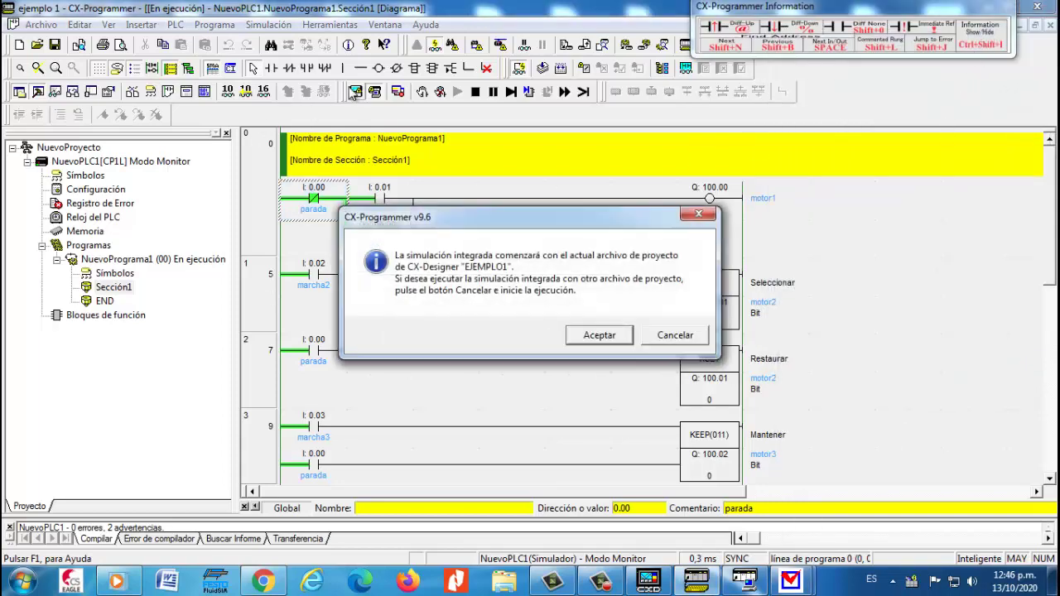
pyautogui.click(599, 338)
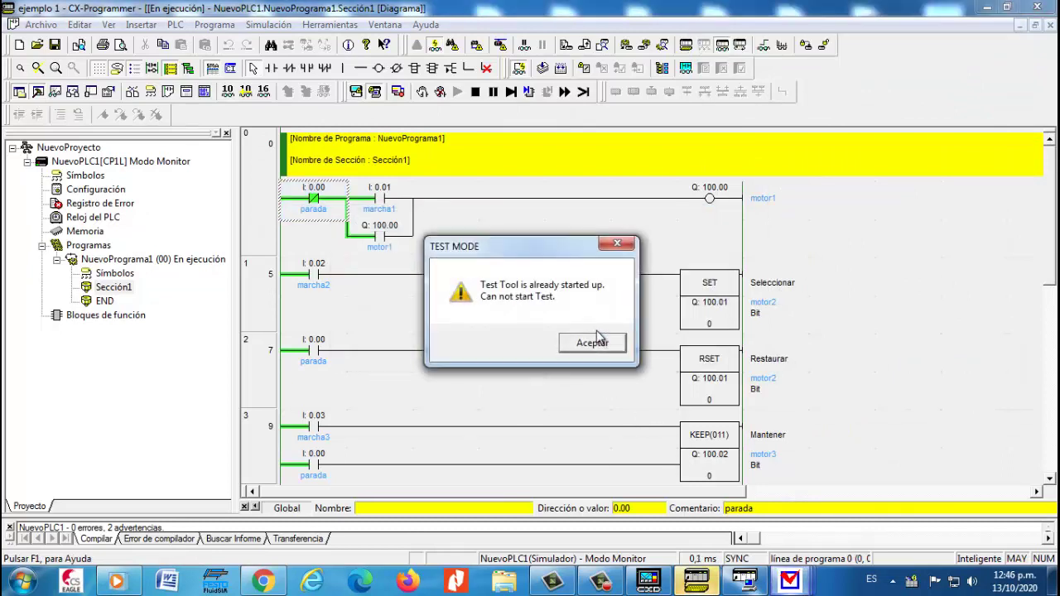
pyautogui.click(586, 344)
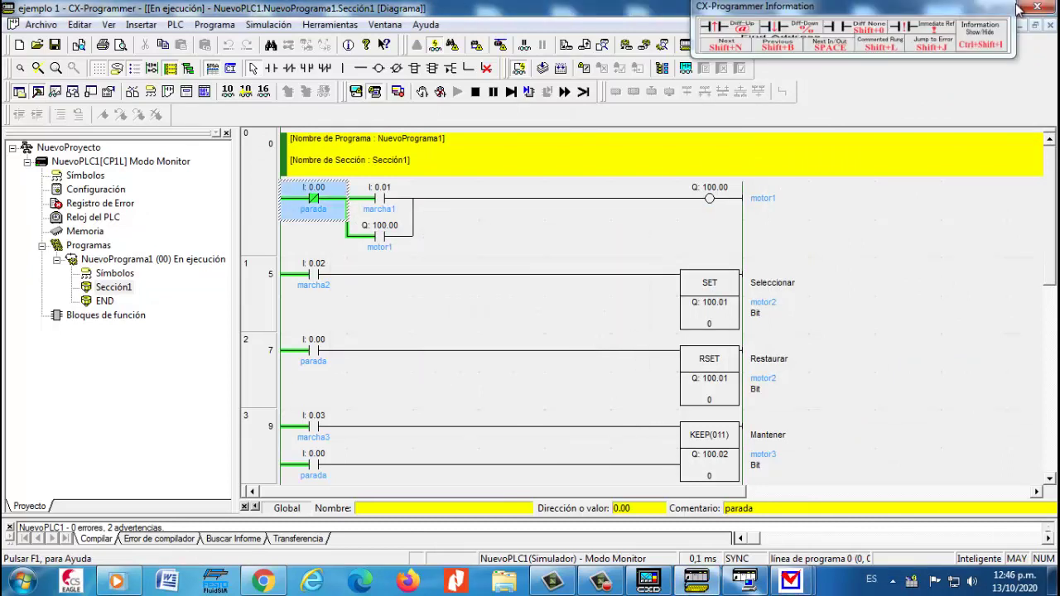
# - Stop the running CX-Simulator session and cancel the restart of the integrated simulation
pyautogui.click(374, 91)
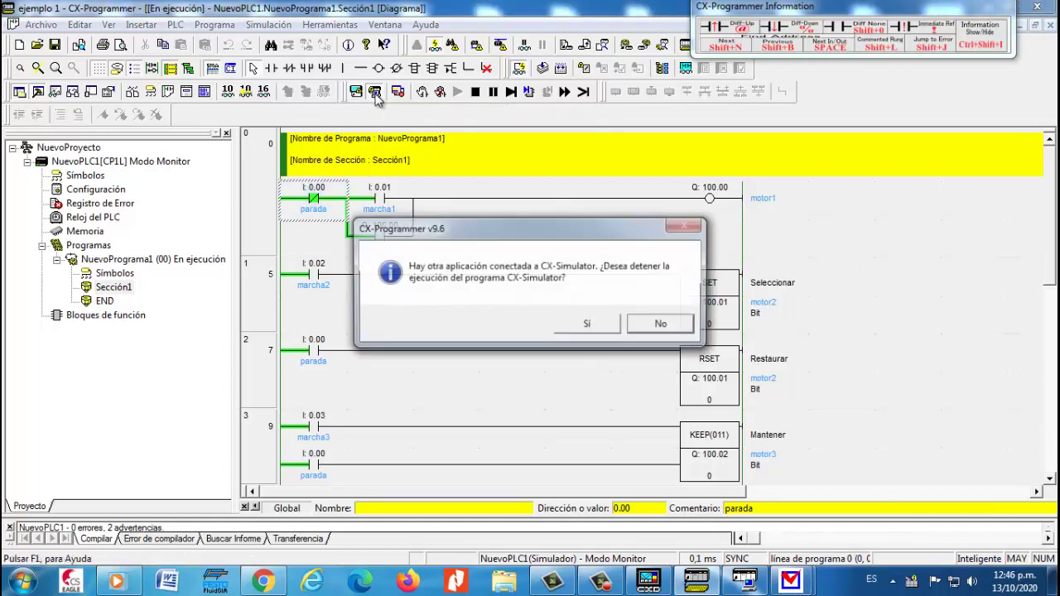
pyautogui.click(584, 326)
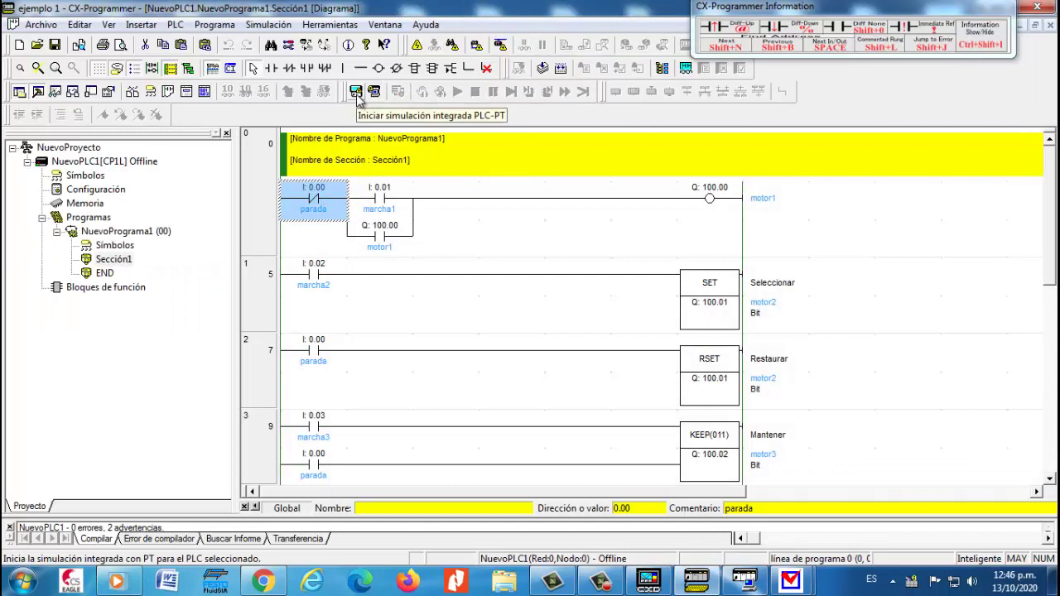
pyautogui.click(356, 92)
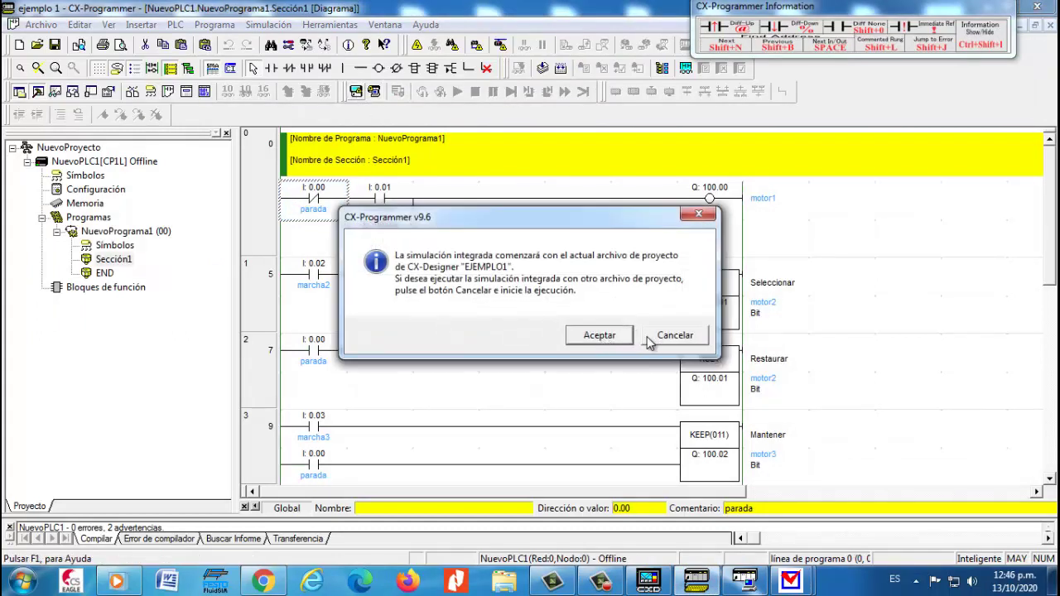
pyautogui.click(673, 336)
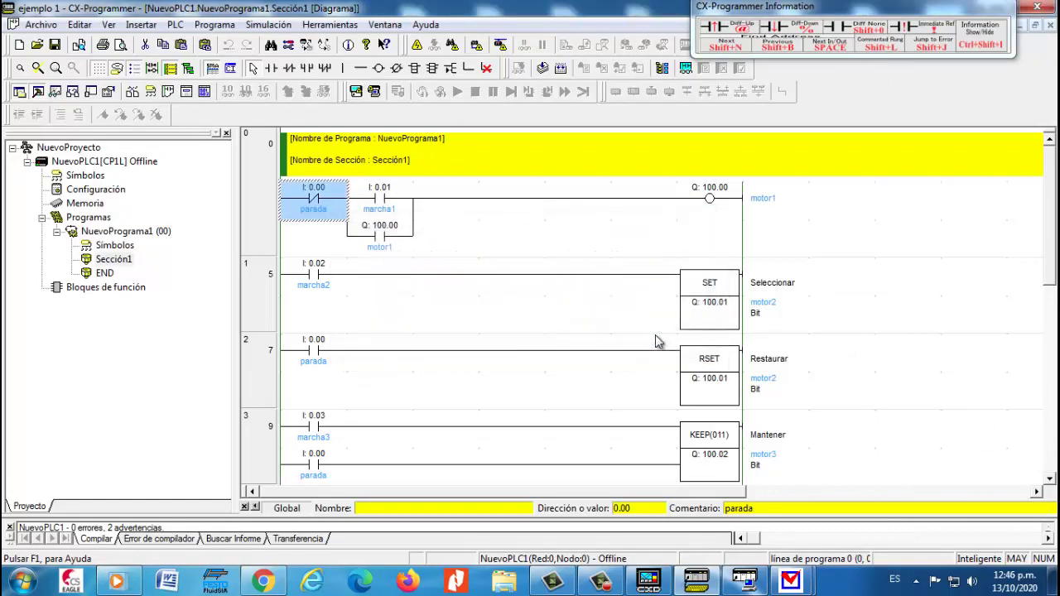
# - Close CX-Programmer and the EJEMPLO1 test mode window showing the input and output screen
pyautogui.click(1051, 6)
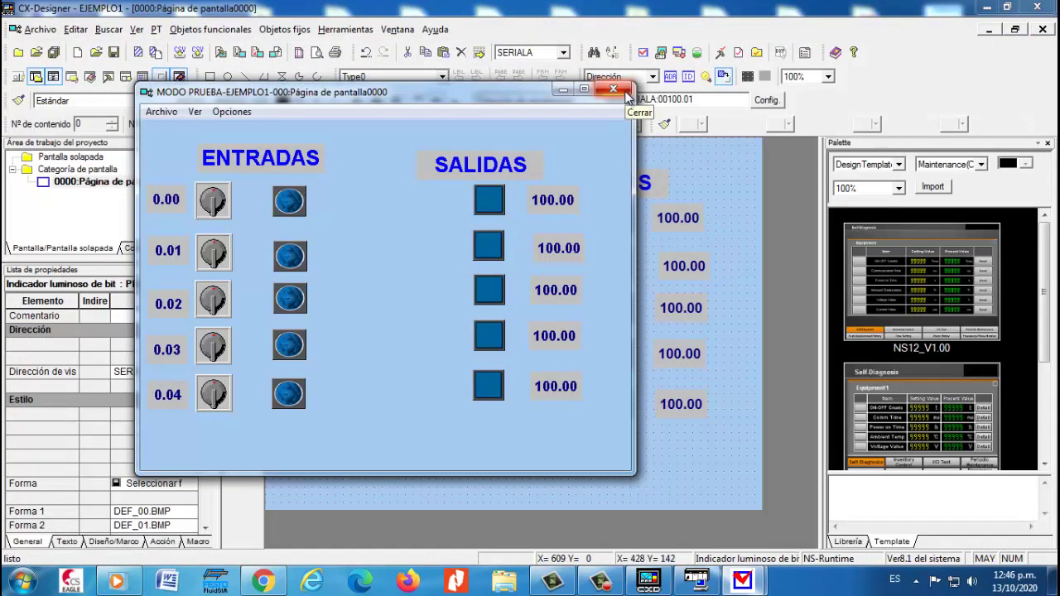
pyautogui.click(614, 89)
pyautogui.click(487, 326)
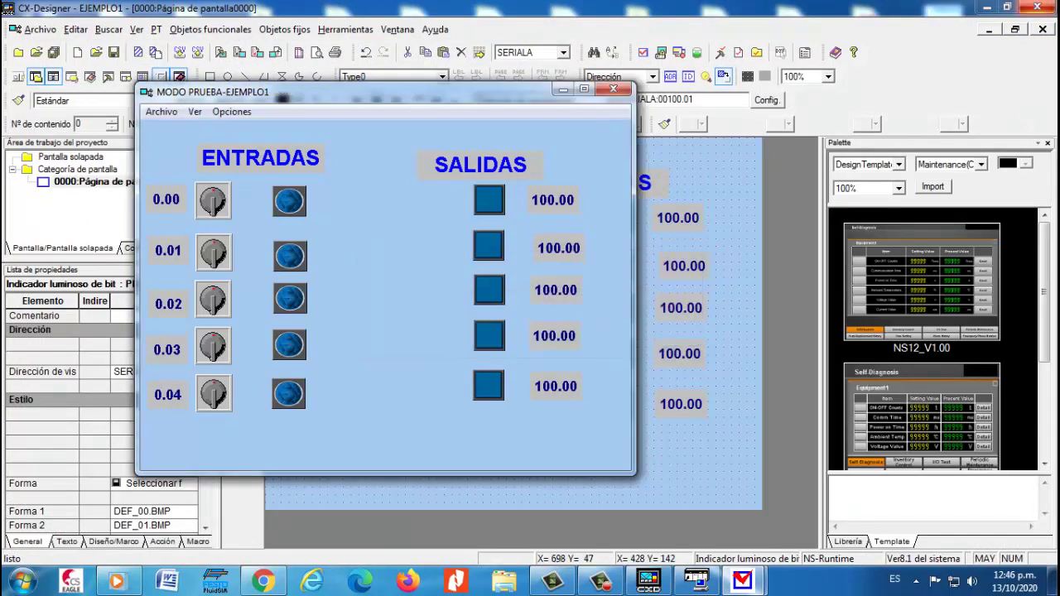
# - Close CX-Designer and the remaining EJEMPLO1 test window, and reopen the recent project "ejemplo 1" in CX-Programmer
pyautogui.click(1053, 6)
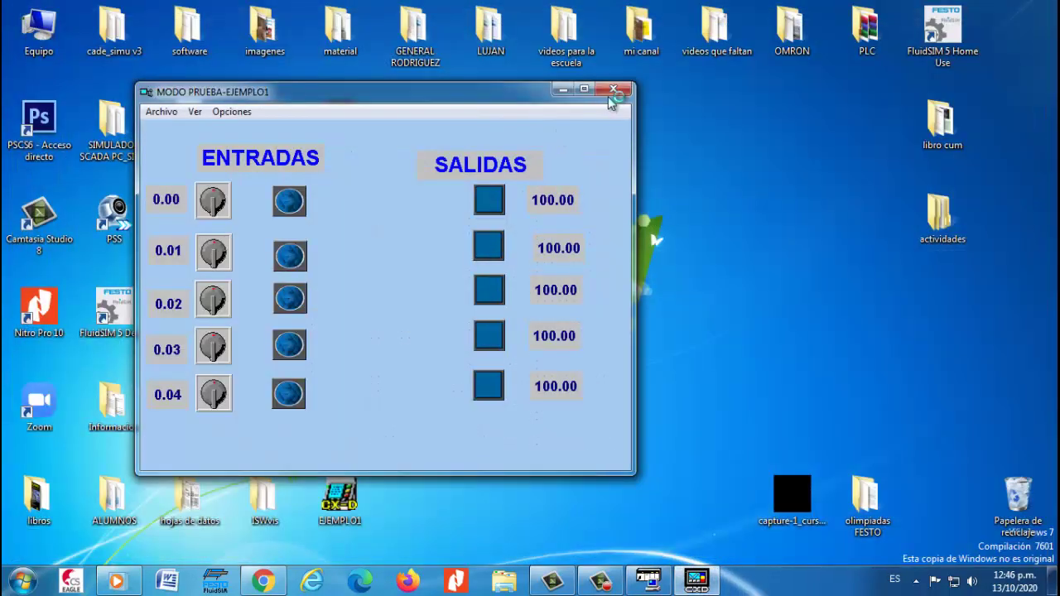
pyautogui.click(611, 96)
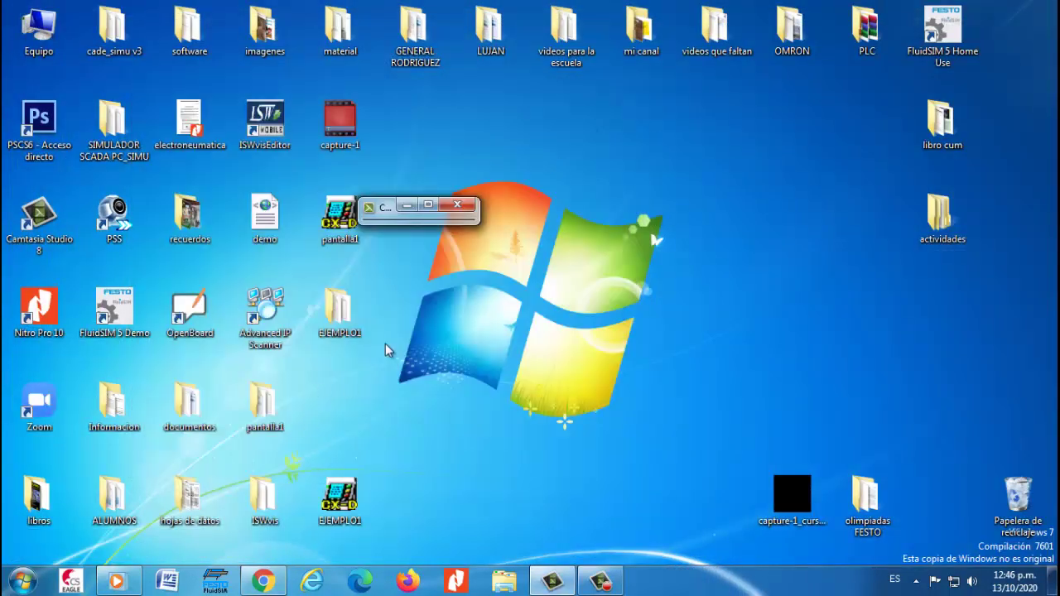
pyautogui.click(28, 588)
pyautogui.moveTo(147, 282)
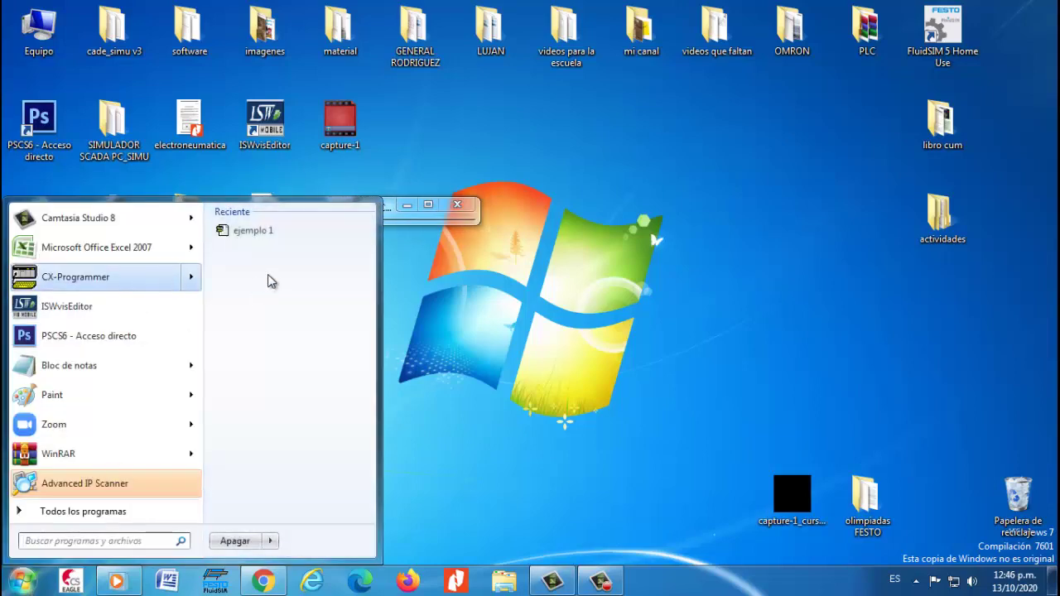
pyautogui.click(252, 231)
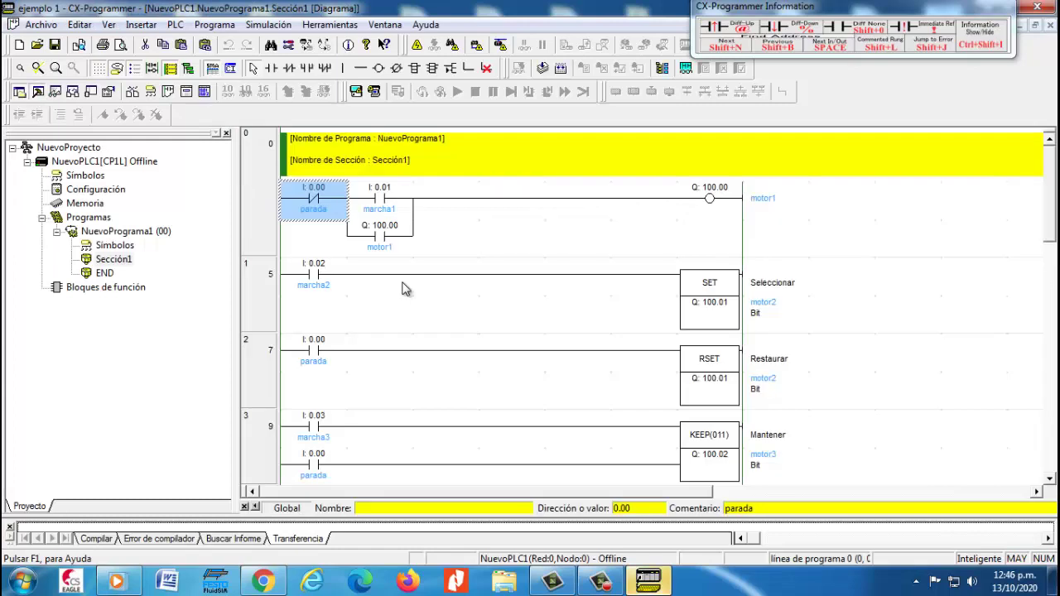
# - Start the integrated PLC-PT simulation using the EJEMPLO1 CX-Designer project file from the desktop
pyautogui.click(357, 92)
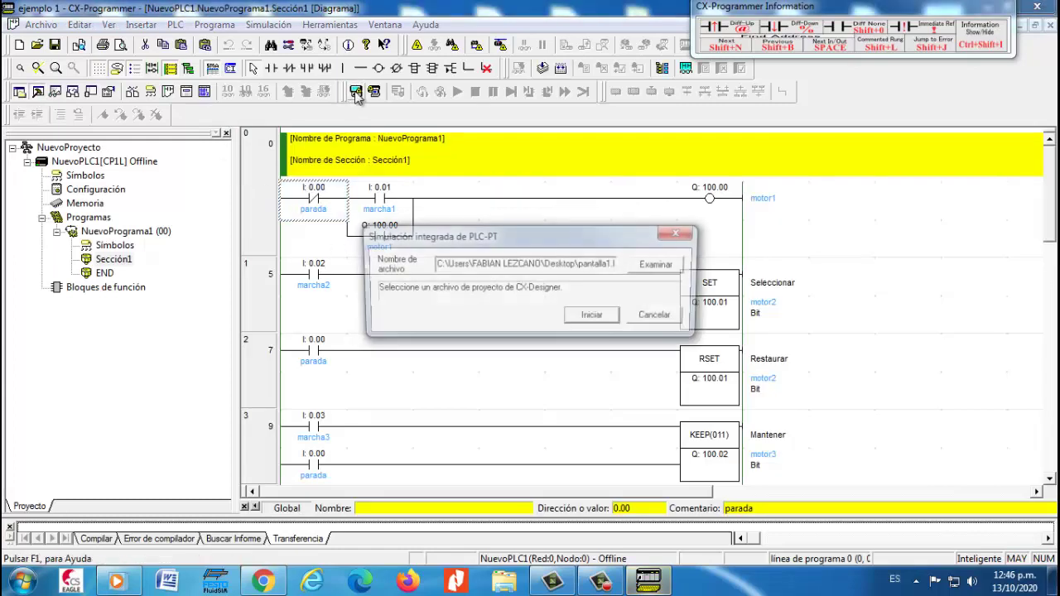
pyautogui.click(654, 267)
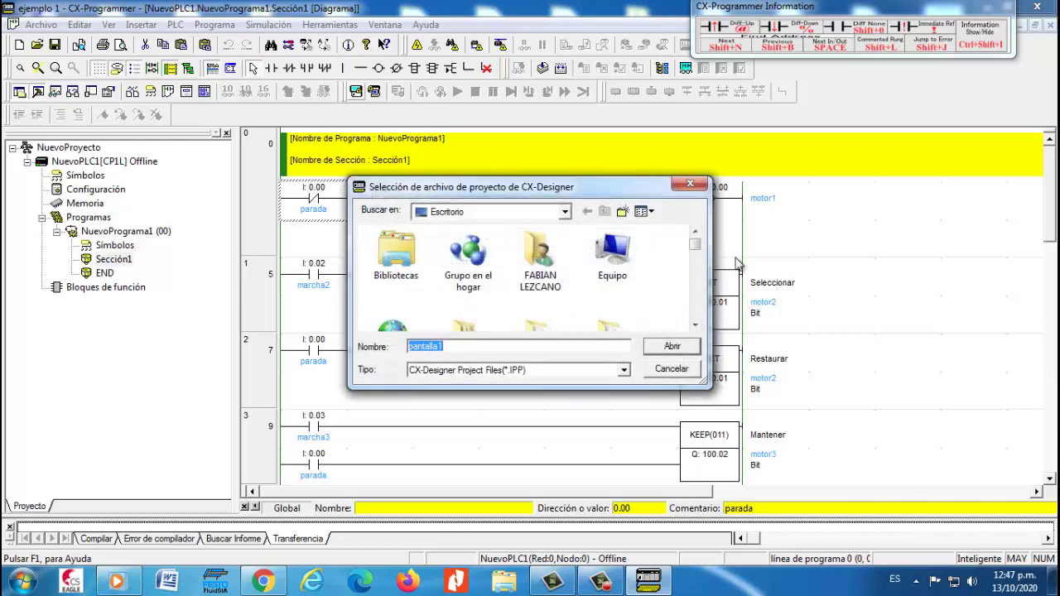
pyautogui.moveTo(694, 241); pyautogui.dragTo(703, 315)
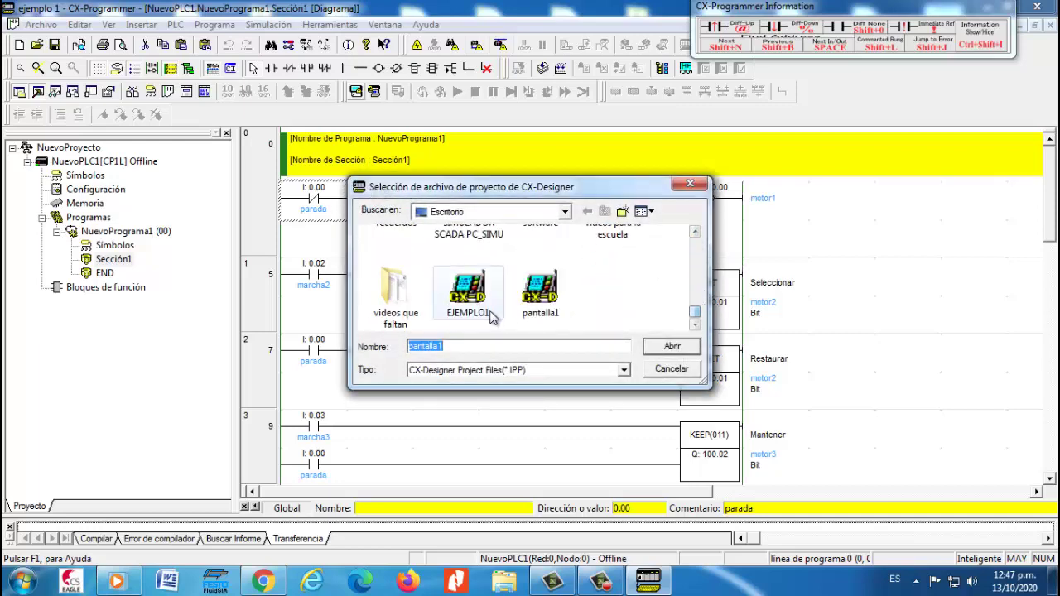
pyautogui.click(468, 290)
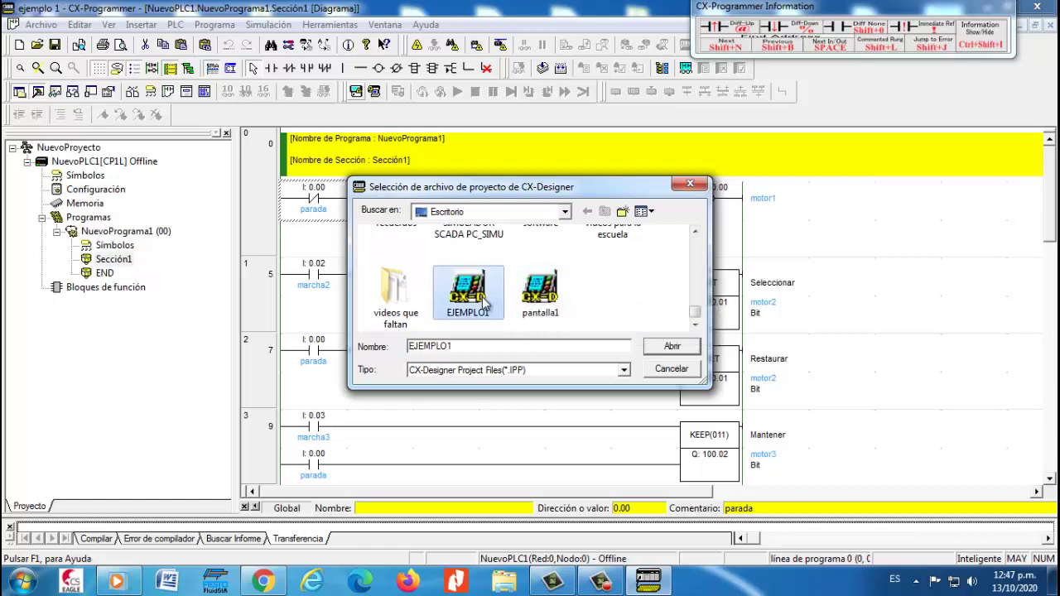
pyautogui.doubleClick(477, 297)
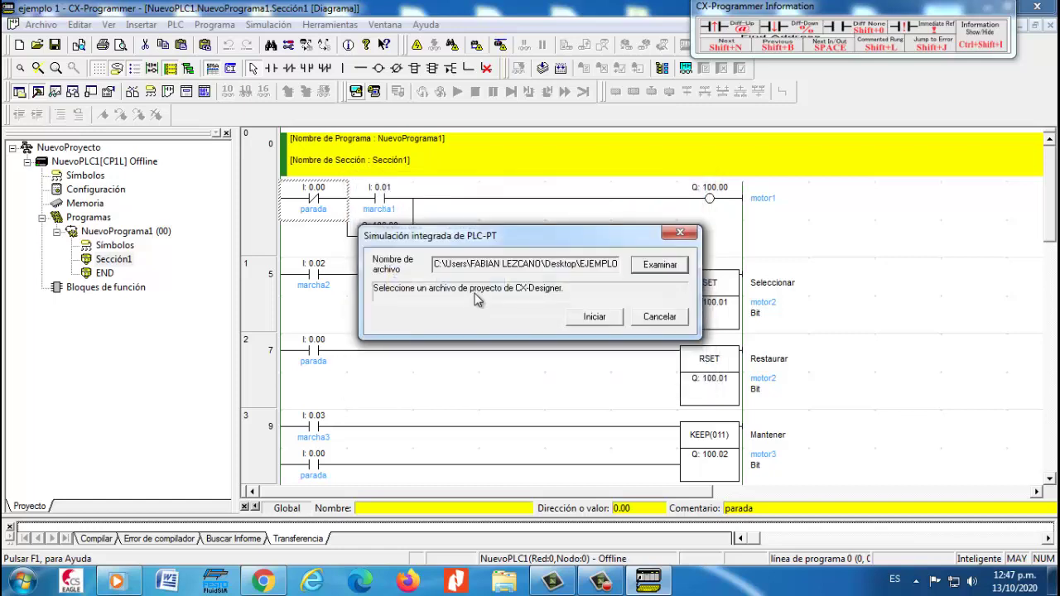
pyautogui.click(611, 321)
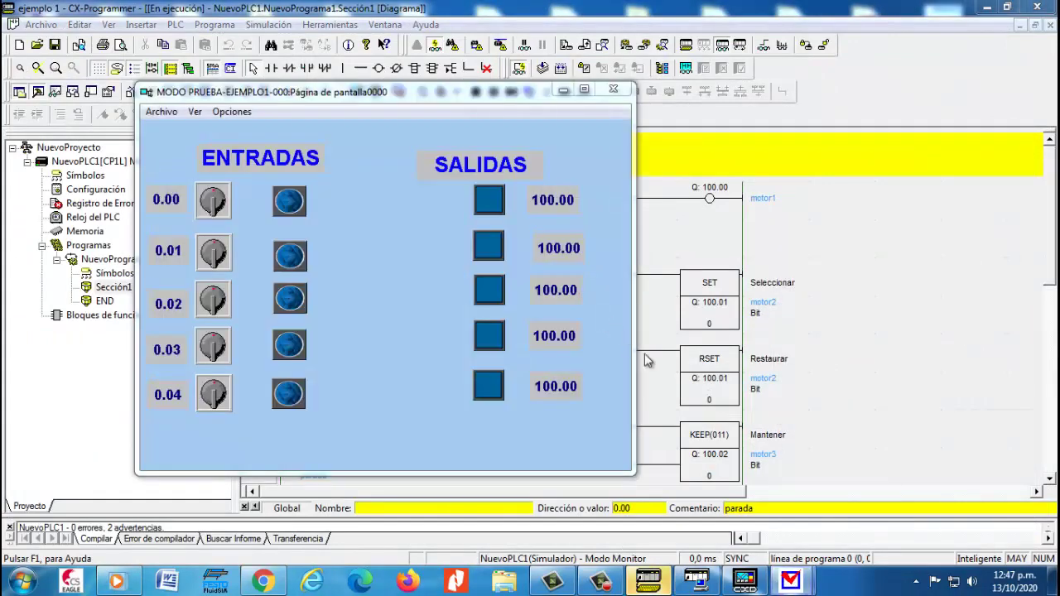
# - Reposition the test window slightly and actuate switches 0.01, 0.02 and 0.03, followed by 0.00 and 0.01 again
pyautogui.moveTo(431, 98)
pyautogui.mouseDown()
pyautogui.moveTo(435, 166)
pyautogui.moveTo(357, 136)
pyautogui.moveTo(722, 163)
pyautogui.moveTo(650, 265)
pyautogui.moveTo(440, 113)
pyautogui.mouseUp()
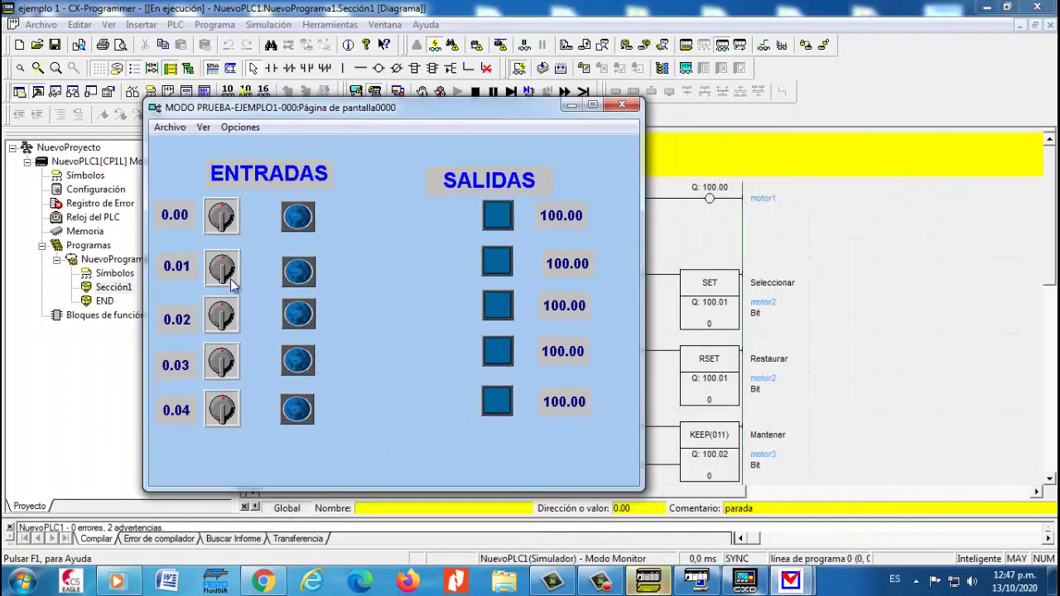
pyautogui.click(219, 276)
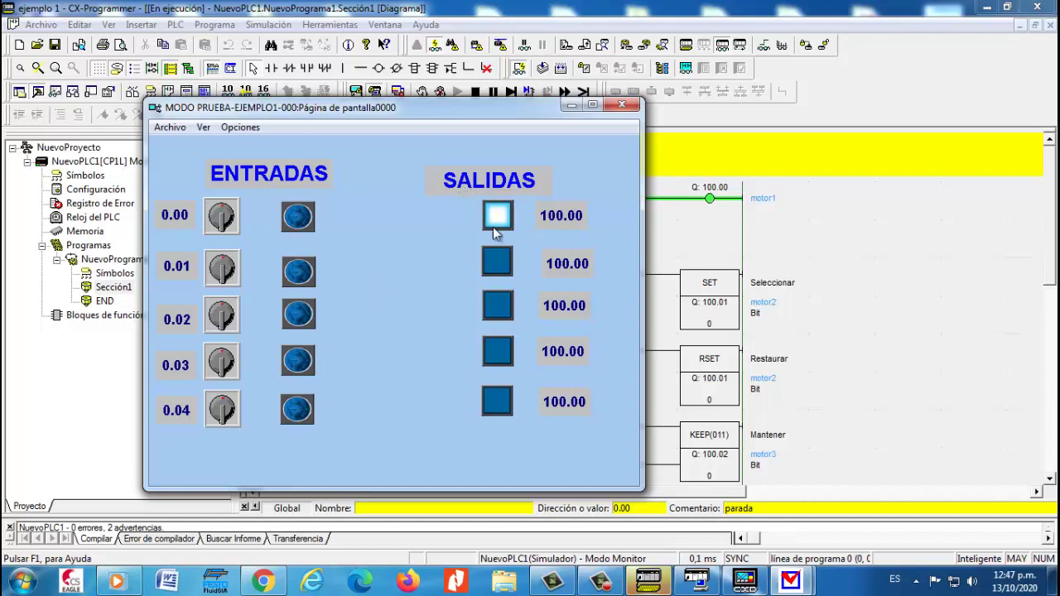
pyautogui.click(230, 322)
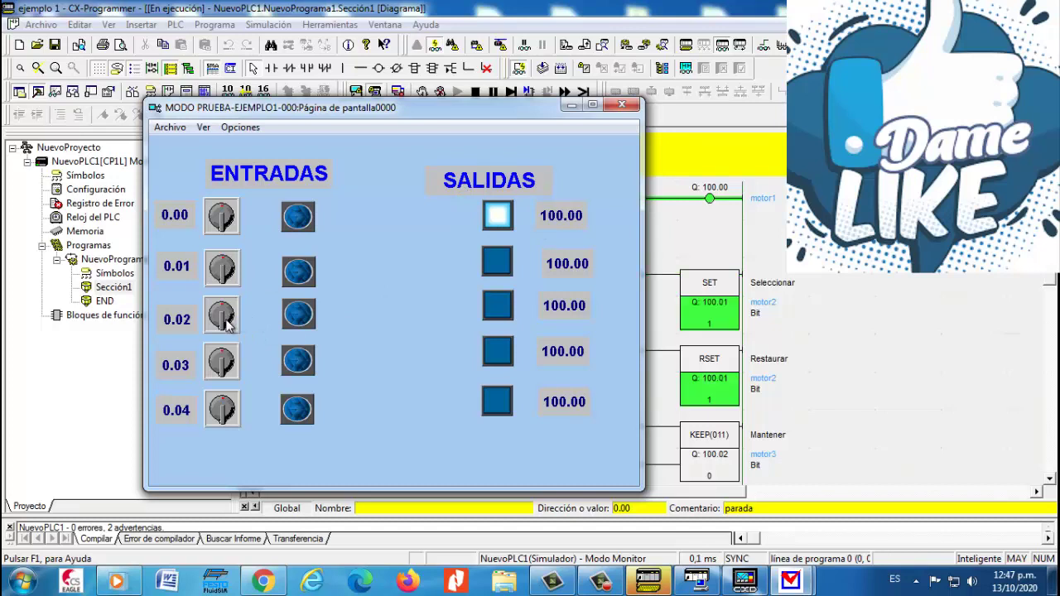
pyautogui.click(222, 365)
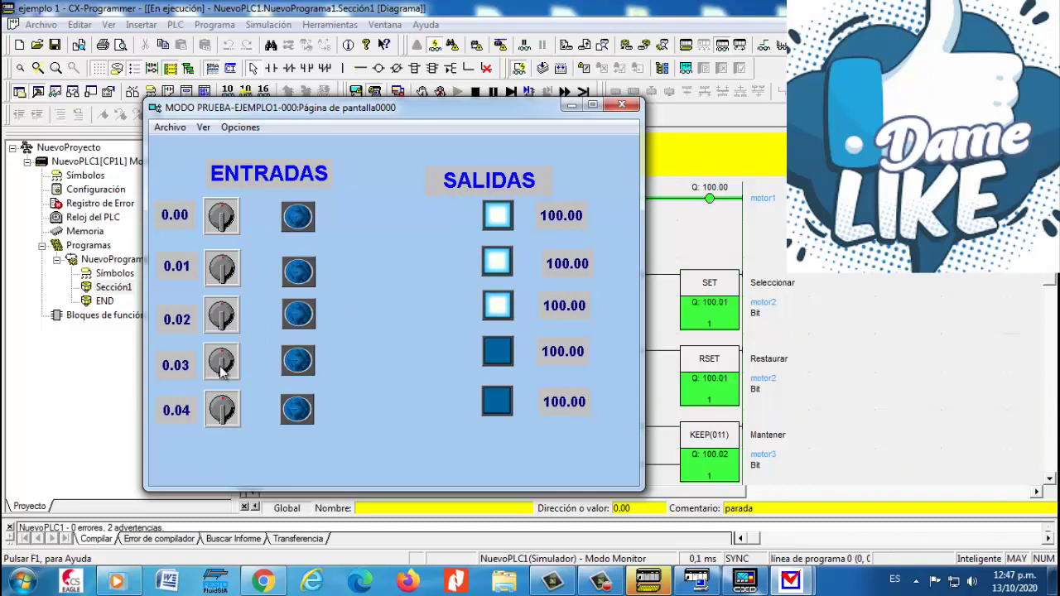
pyautogui.click(222, 217)
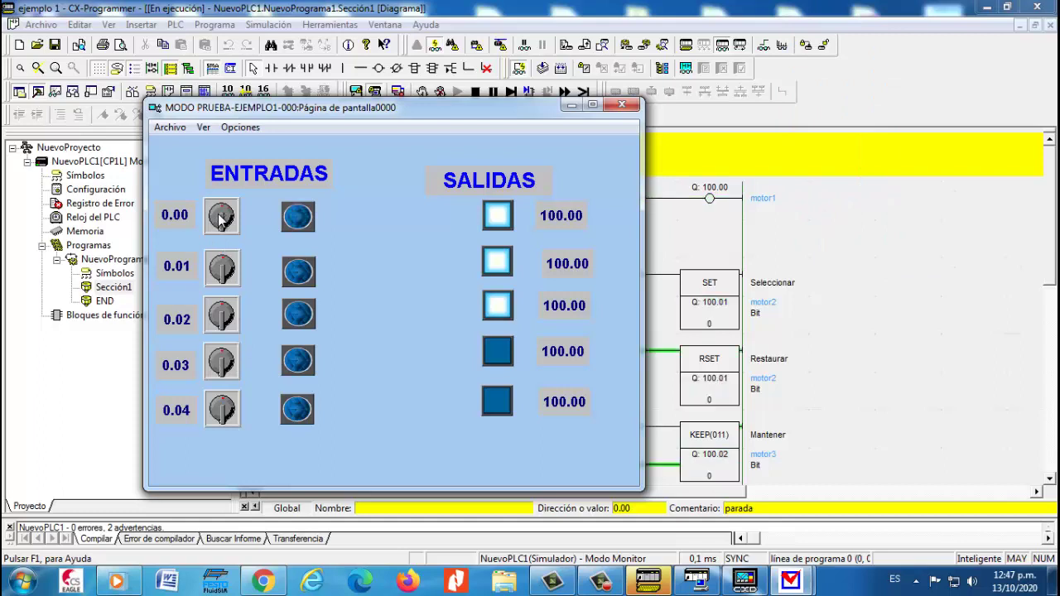
pyautogui.click(220, 277)
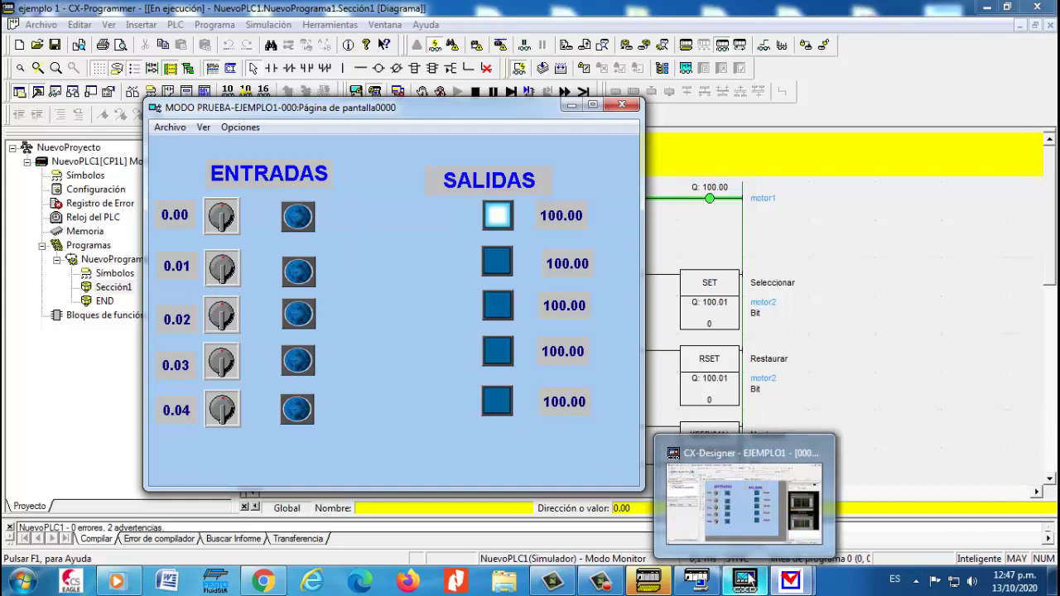
# - Switch to CX-Designer, inspect the ON and OFF shapes of the 0.00 and 0.01 switches, and minimize it
pyautogui.click(745, 585)
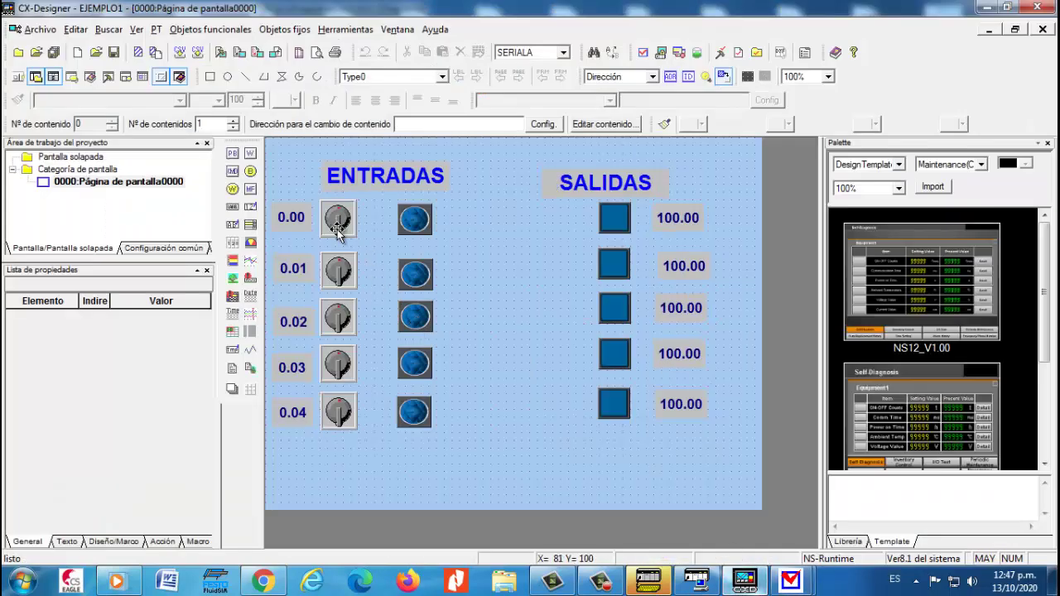
pyautogui.doubleClick(337, 232)
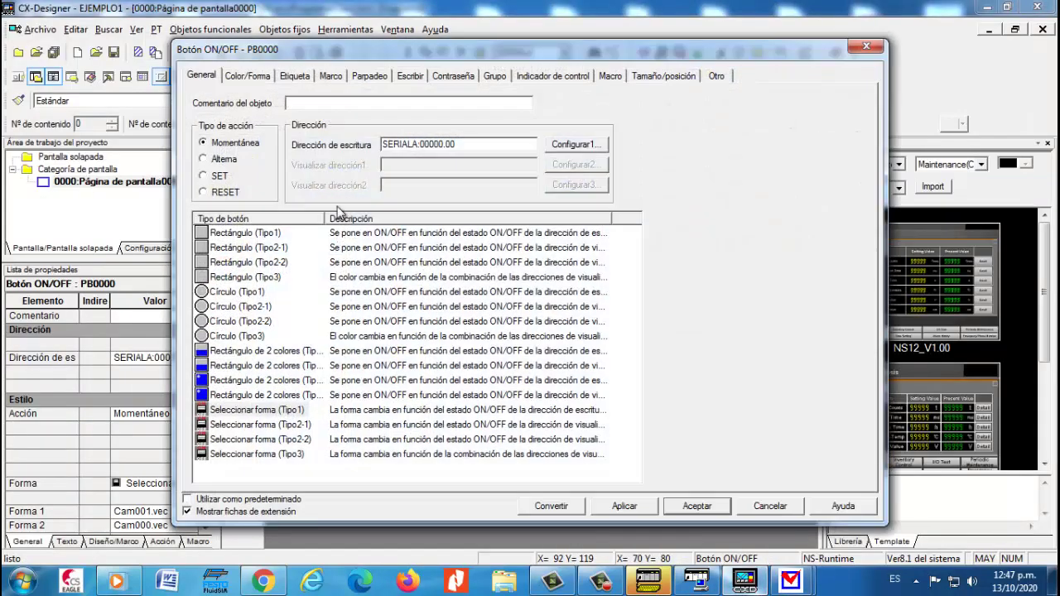
pyautogui.click(247, 75)
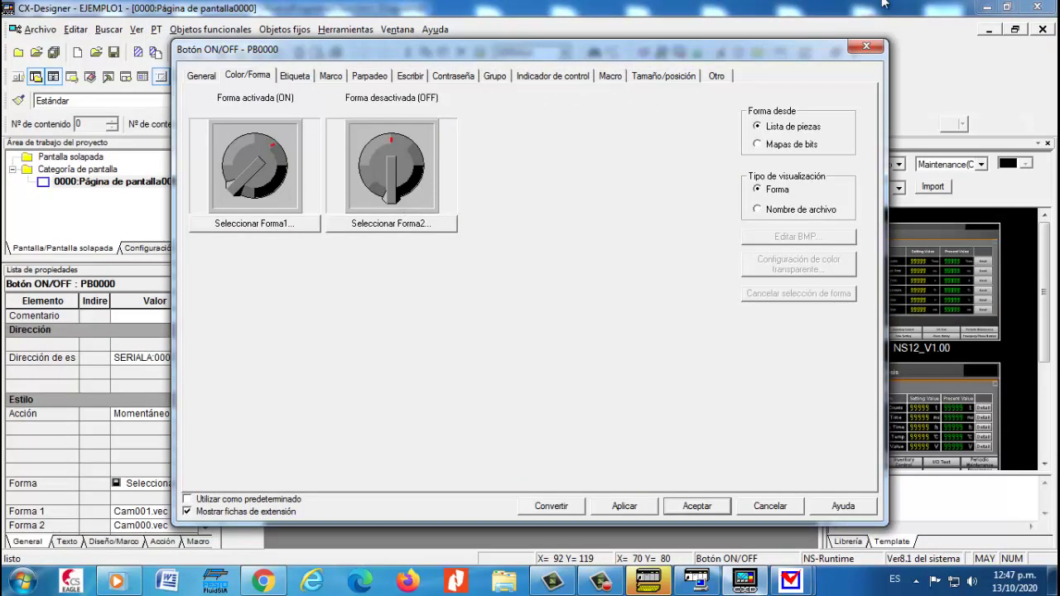
pyautogui.click(865, 49)
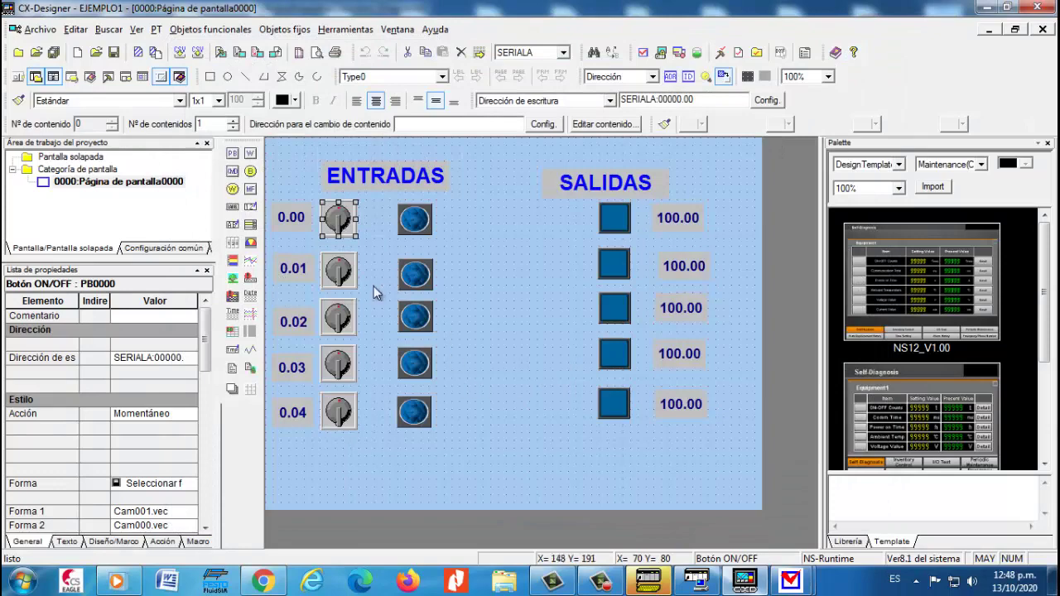
pyautogui.doubleClick(346, 276)
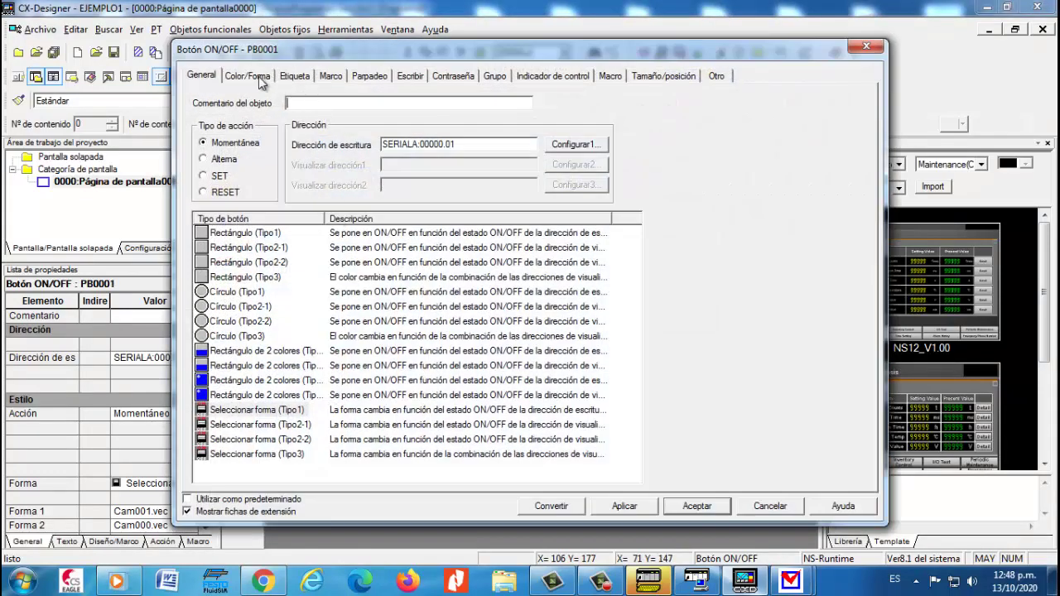
pyautogui.click(253, 77)
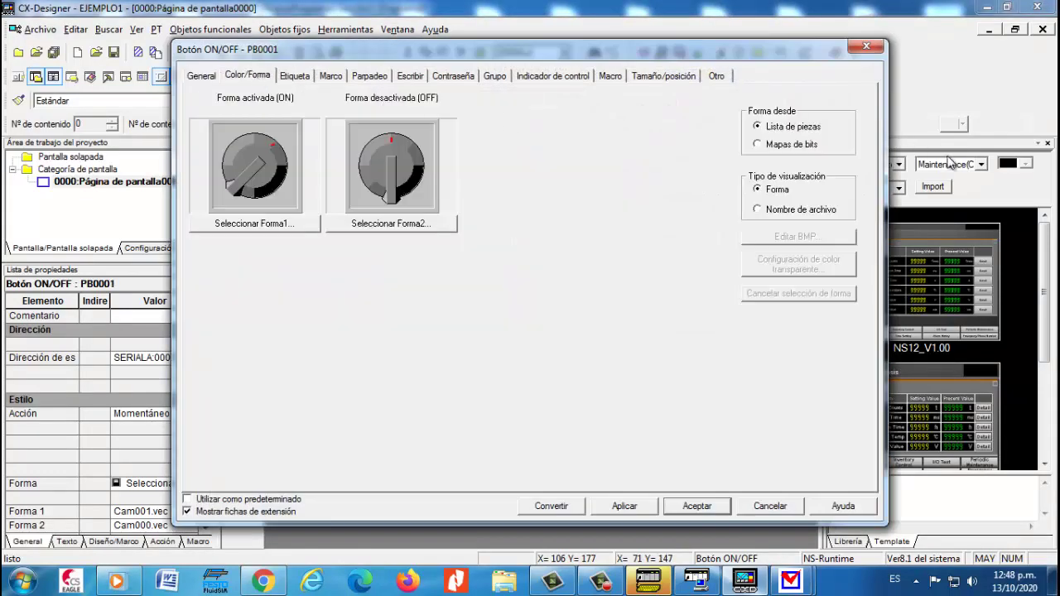
pyautogui.click(866, 47)
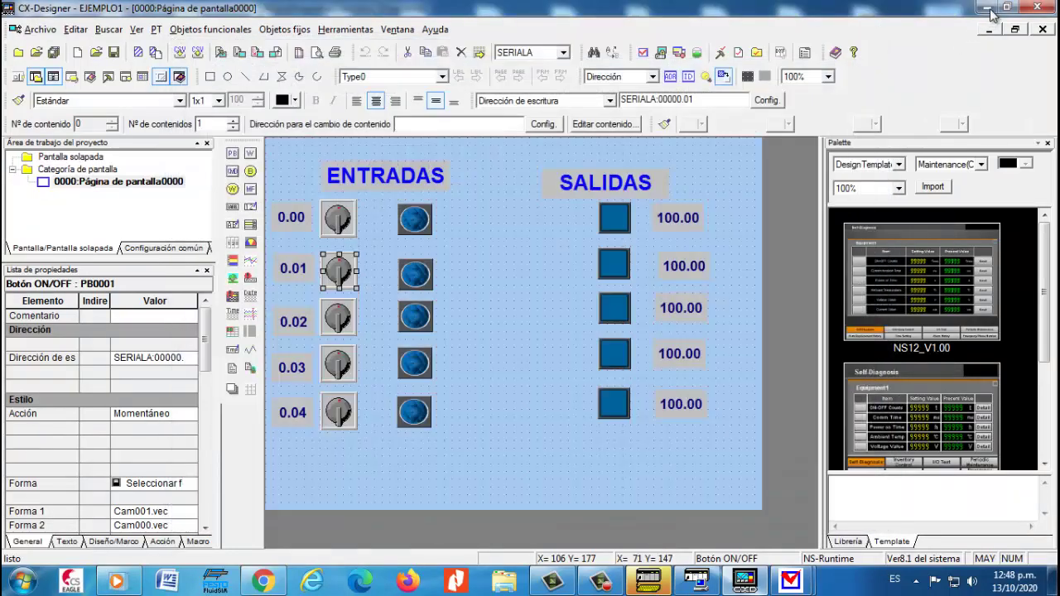
pyautogui.click(988, 8)
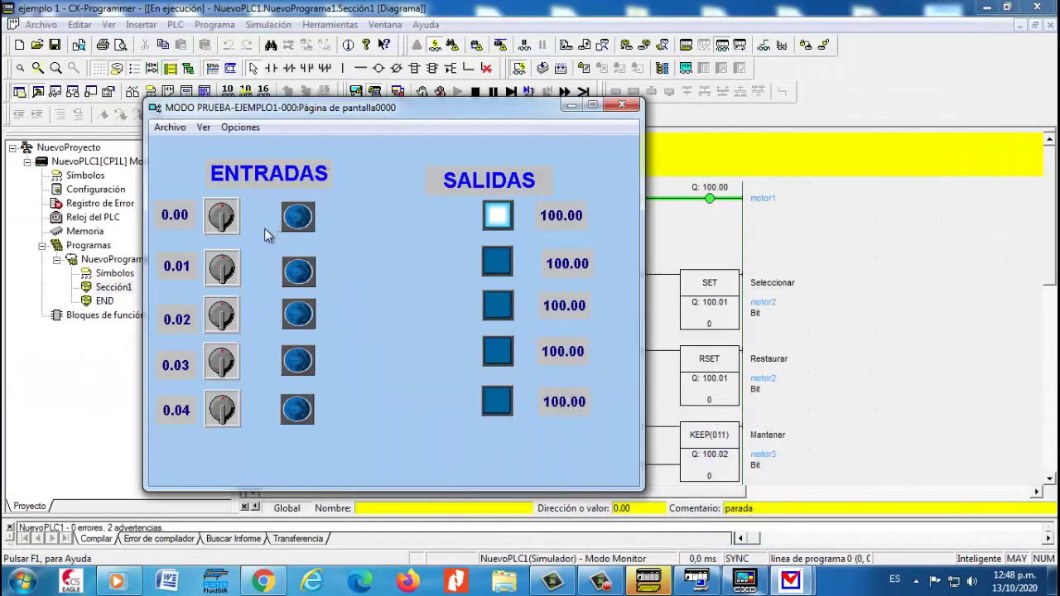
# - Reset the simulated outputs with switch 0.00 and actuate switches 0.01, 0.02 and 0.03 on the test screen
pyautogui.click(220, 232)
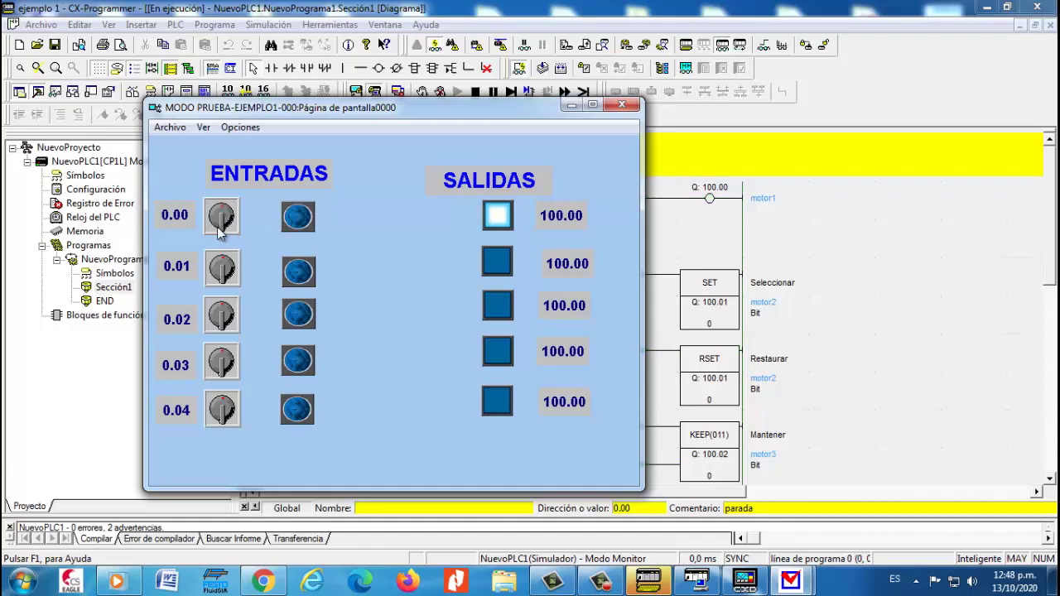
pyautogui.click(222, 270)
pyautogui.click(224, 282)
pyautogui.click(222, 317)
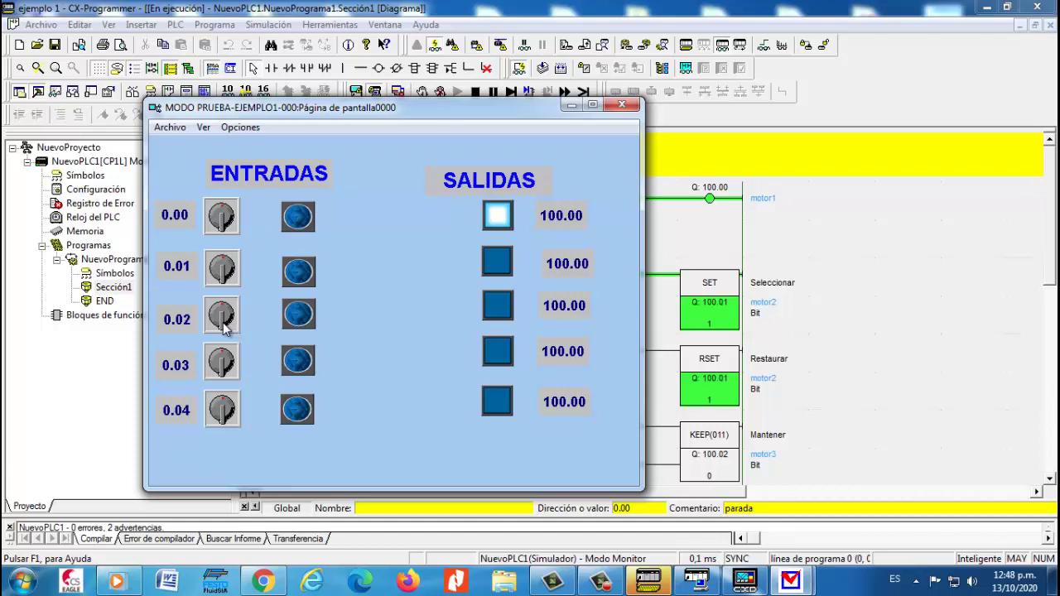
pyautogui.click(222, 365)
pyautogui.click(222, 364)
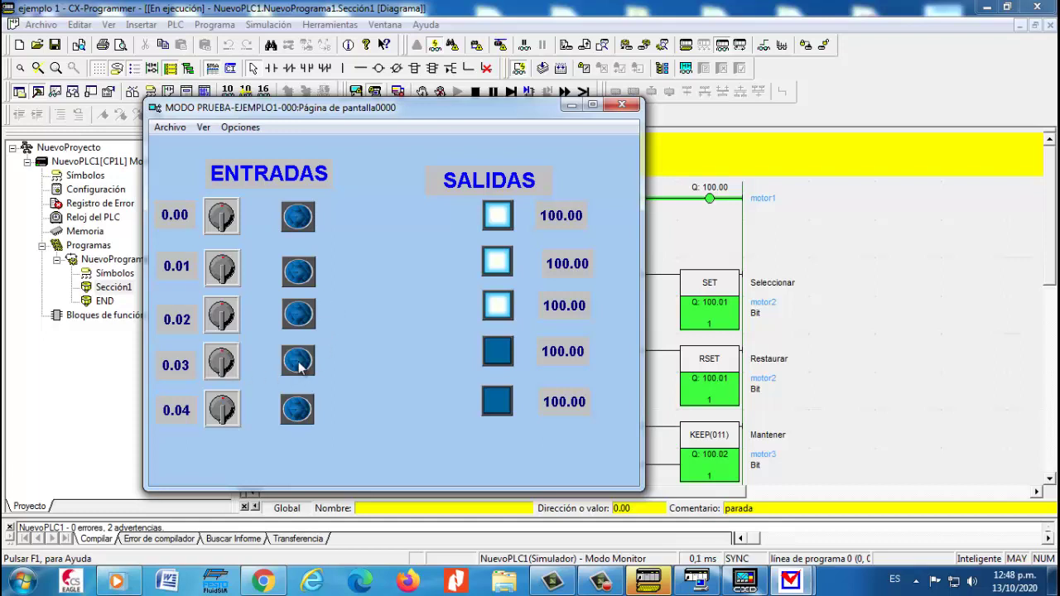
pyautogui.click(222, 323)
# - Repeat the simulation test with switches 0.00, 0.01, 0.02 and 0.03 in order, finishing with 0.00 to turn off the outputs
pyautogui.click(219, 234)
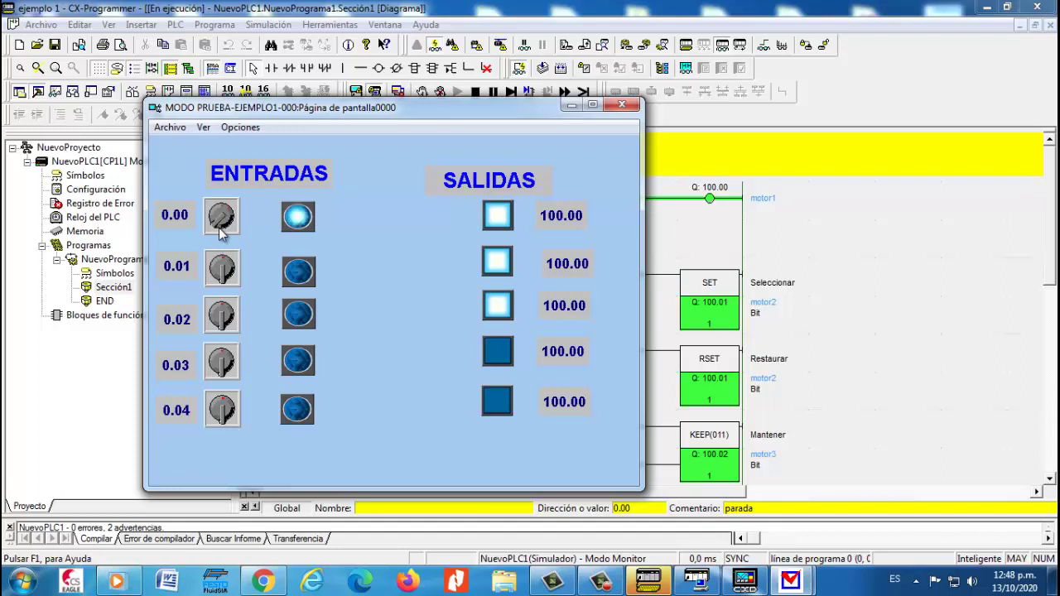
pyautogui.click(225, 285)
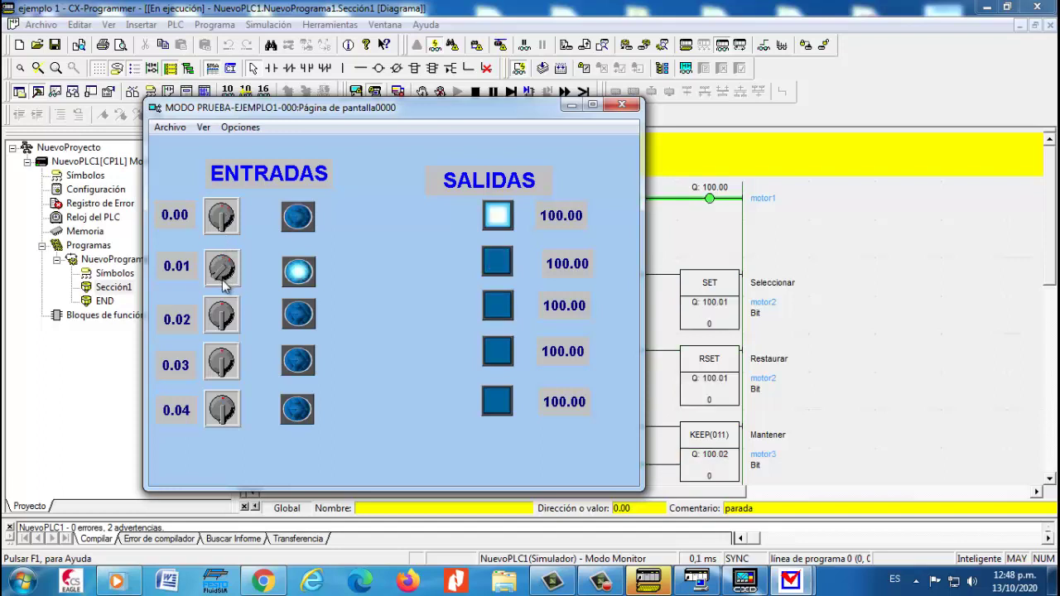
pyautogui.click(222, 323)
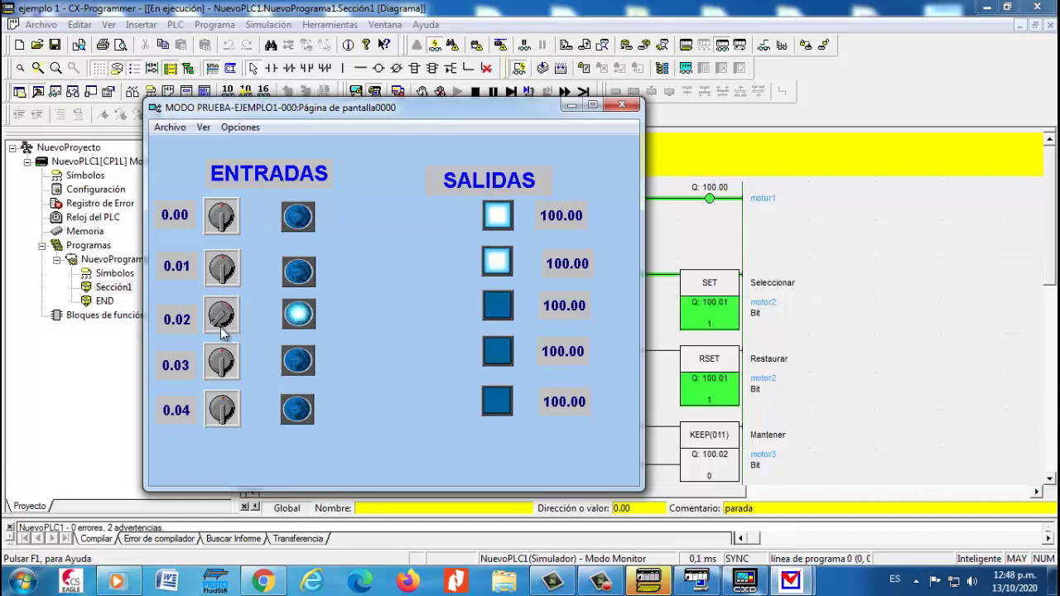
pyautogui.click(222, 325)
pyautogui.click(222, 364)
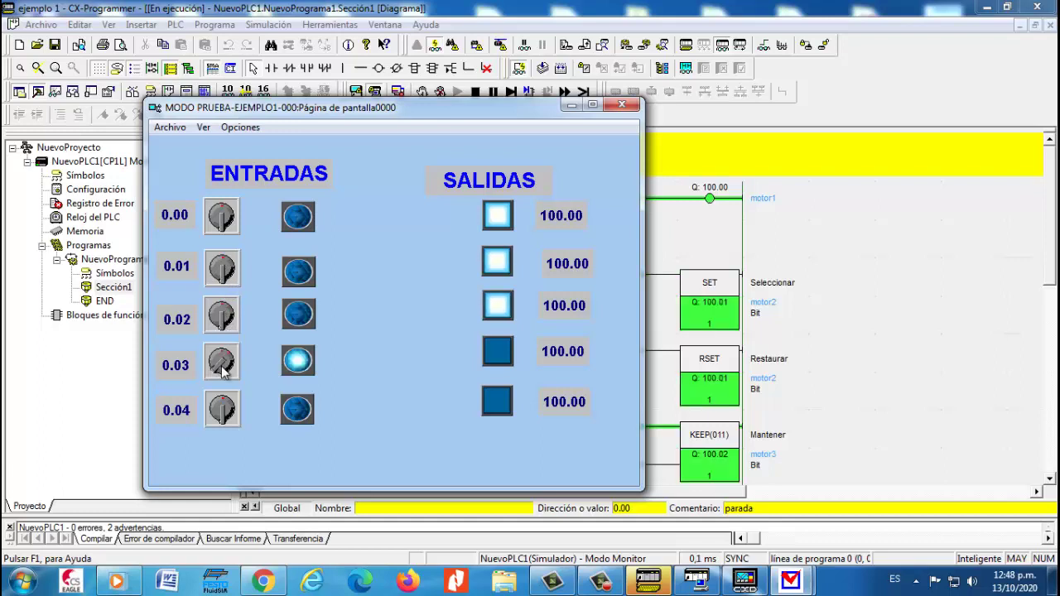
pyautogui.click(222, 364)
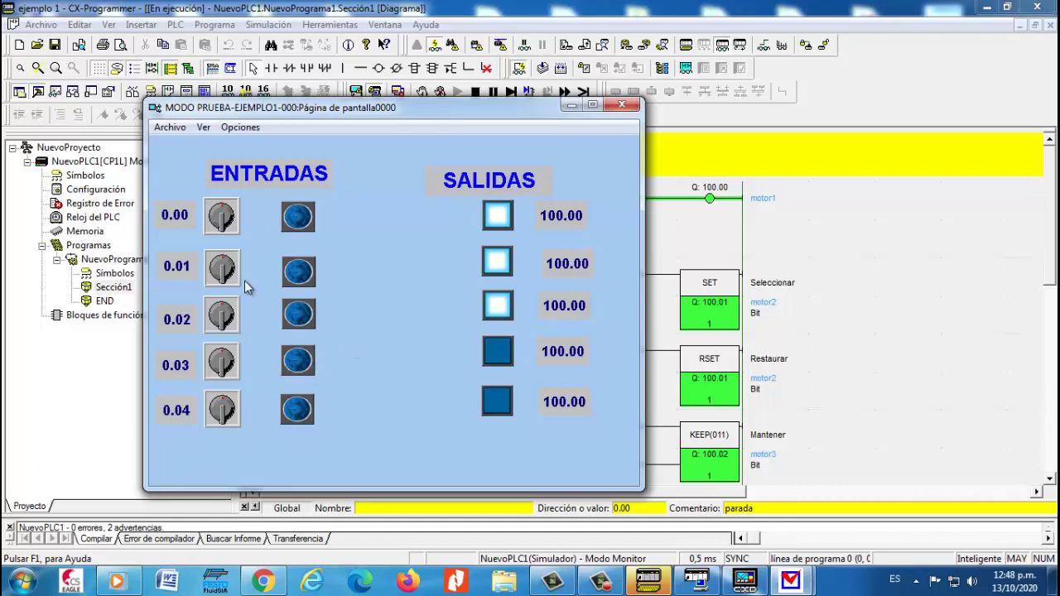
pyautogui.click(221, 217)
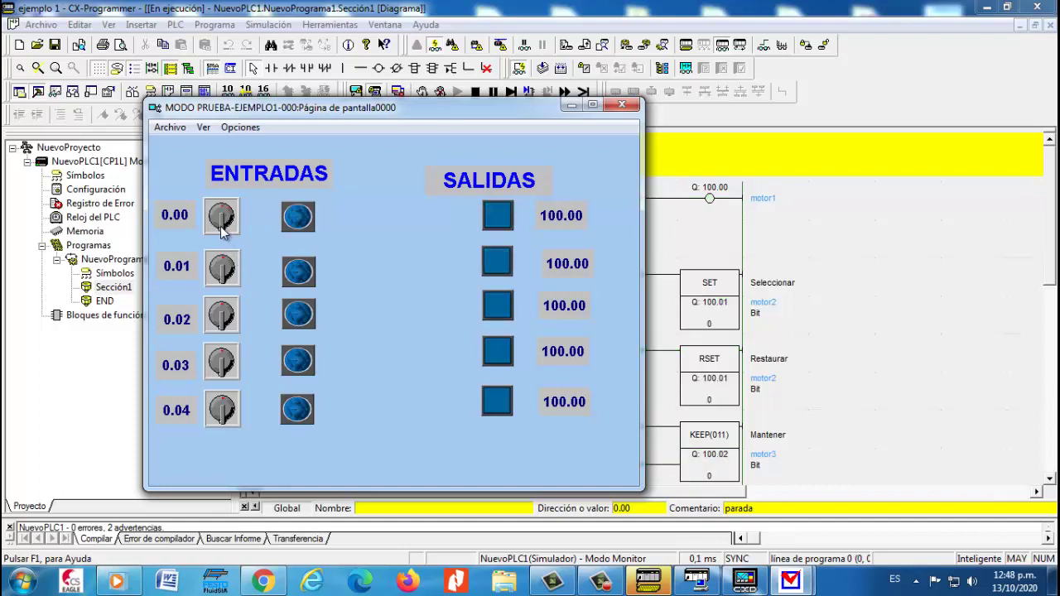